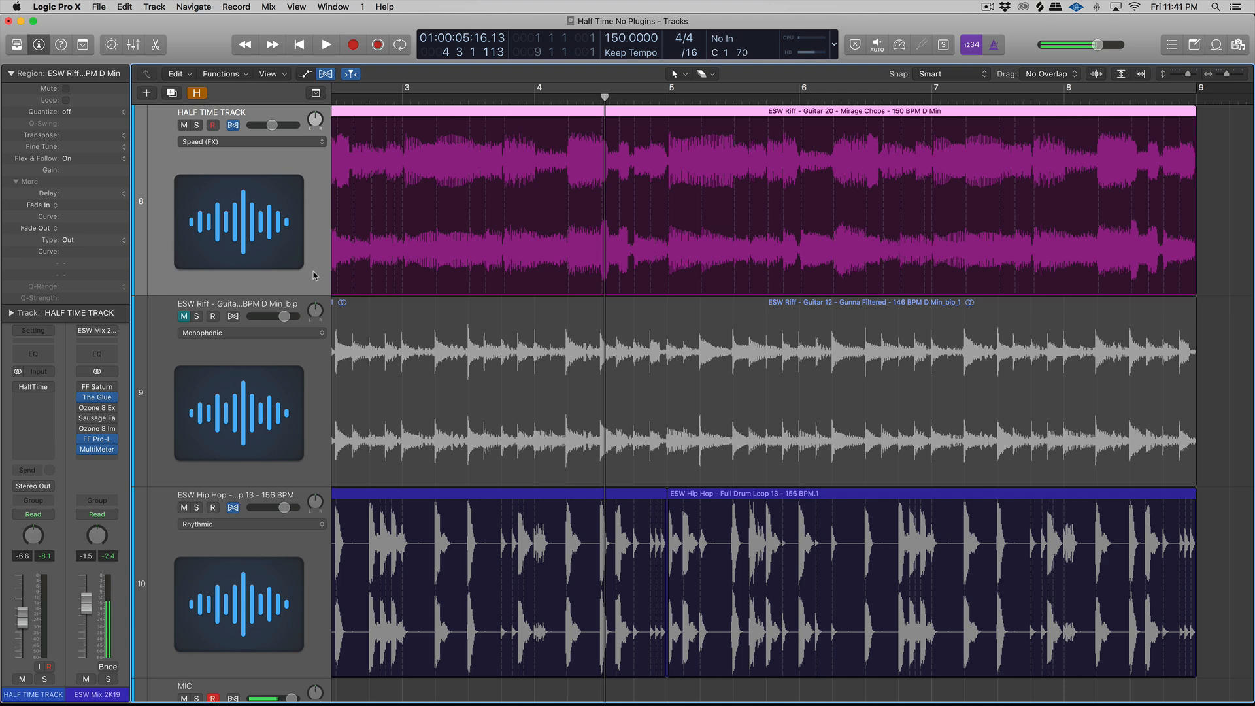
Step: Play the arrangement from the beginning to hear the guitar and drum tracks together
{"action": "key", "text": "Return"}
{"action": "key", "text": "space"}
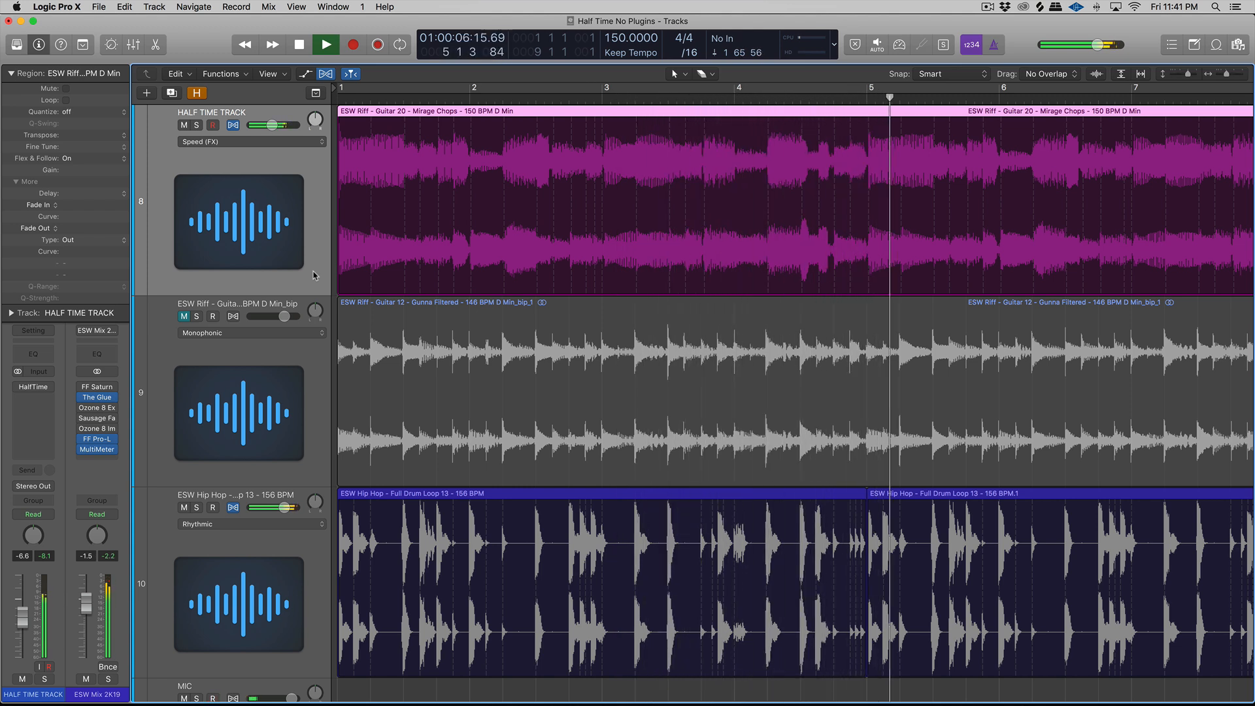
{"action": "key", "text": "space"}
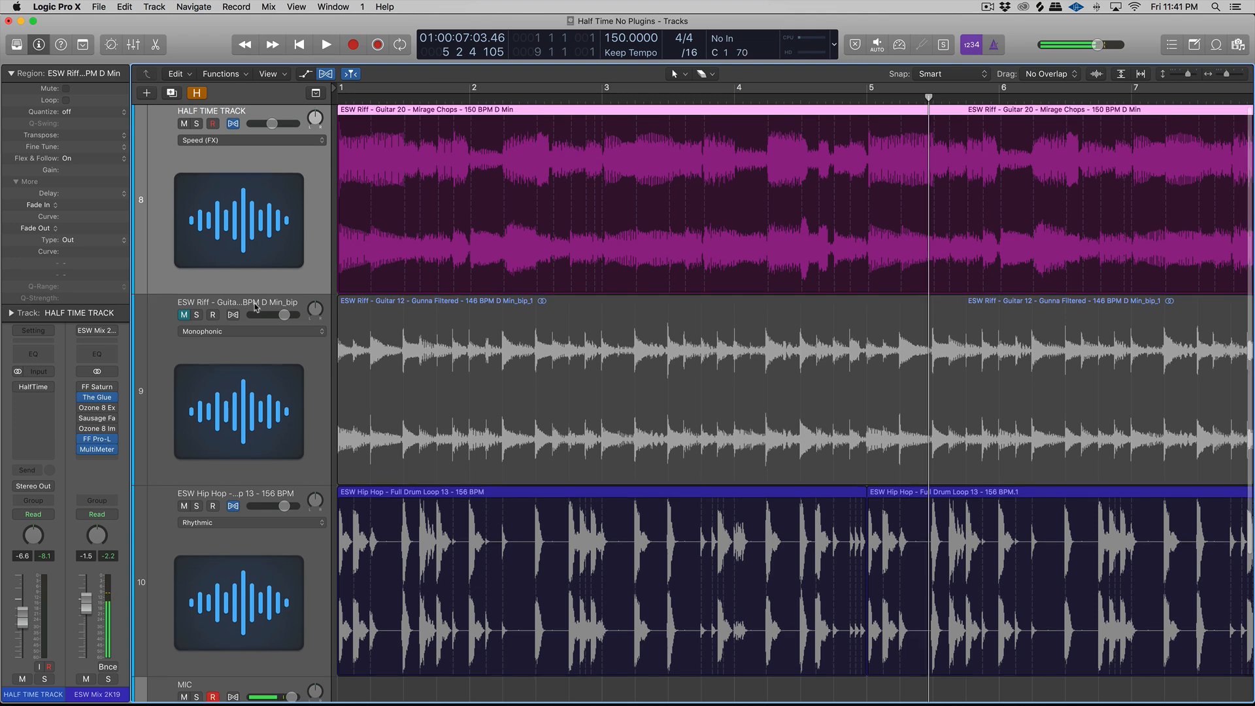
{"action": "key", "text": "super+Right"}
{"action": "key", "text": "super+Right"}
{"action": "key", "text": "super+Right"}
{"action": "scroll", "coordinate": [255, 307], "scroll_direction": "left", "scroll_amount": 10}
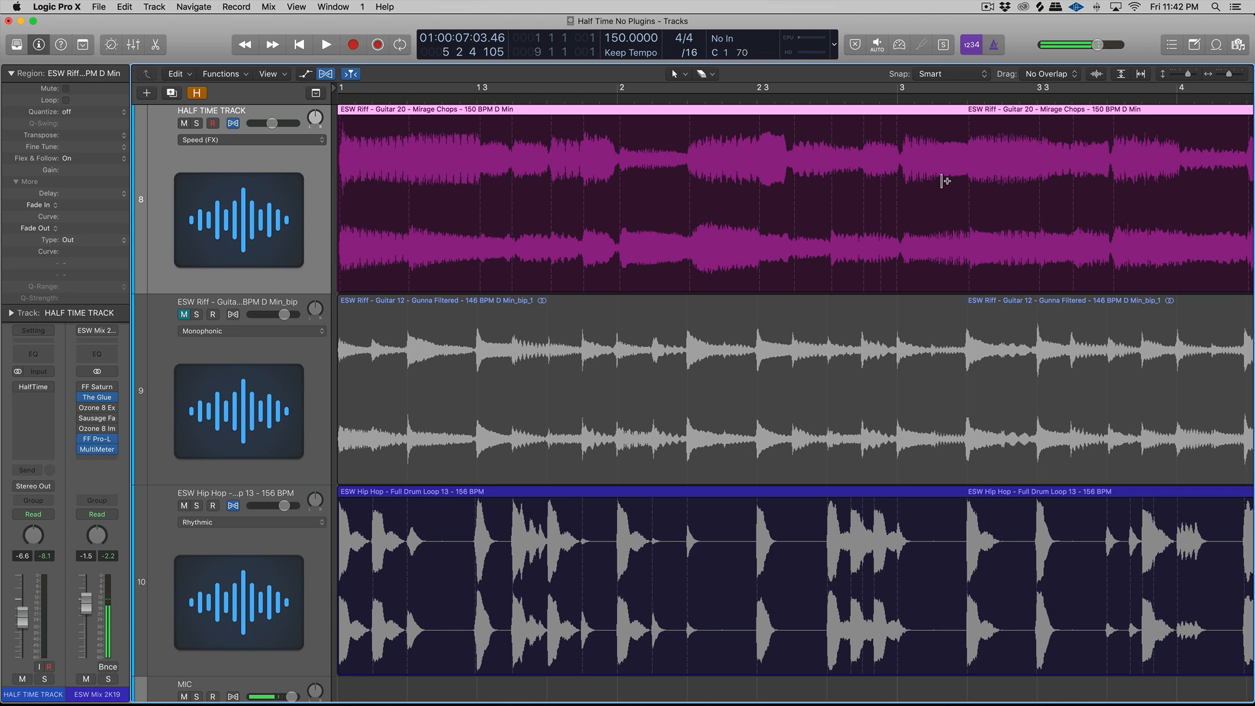
{"action": "key", "text": "super+Left"}
{"action": "key", "text": "super+Left"}
{"action": "key", "text": "super+Left"}
{"action": "key", "text": "super+Left"}
{"action": "key", "text": "super+Left"}
{"action": "key", "text": "super+Left"}
{"action": "key", "text": "super+Left"}
{"action": "key", "text": "super+Left"}
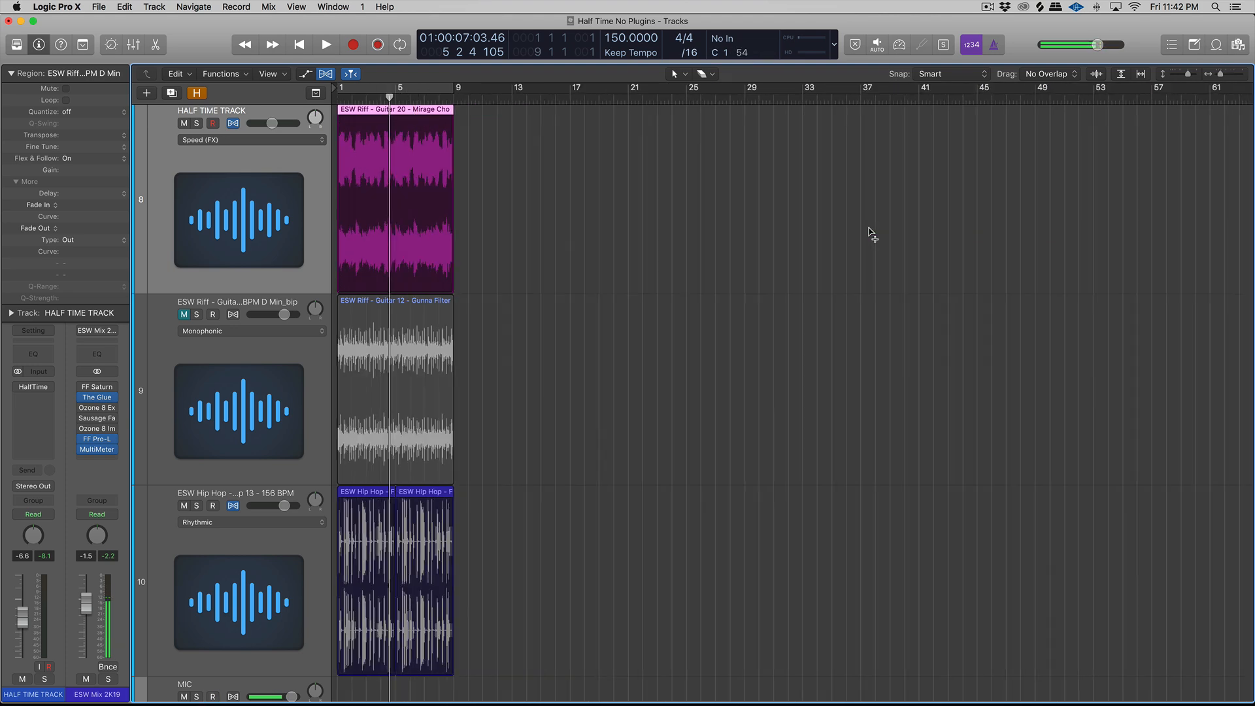
Step: Using the Speed (FX) flex mode, time-stretch the guitar region on HALF TIME TRACK to end at bar 17
{"action": "key", "text": "super+Right"}
{"action": "key", "text": "super+Right"}
{"action": "scroll", "coordinate": [836, 231], "scroll_direction": "left", "scroll_amount": 3}
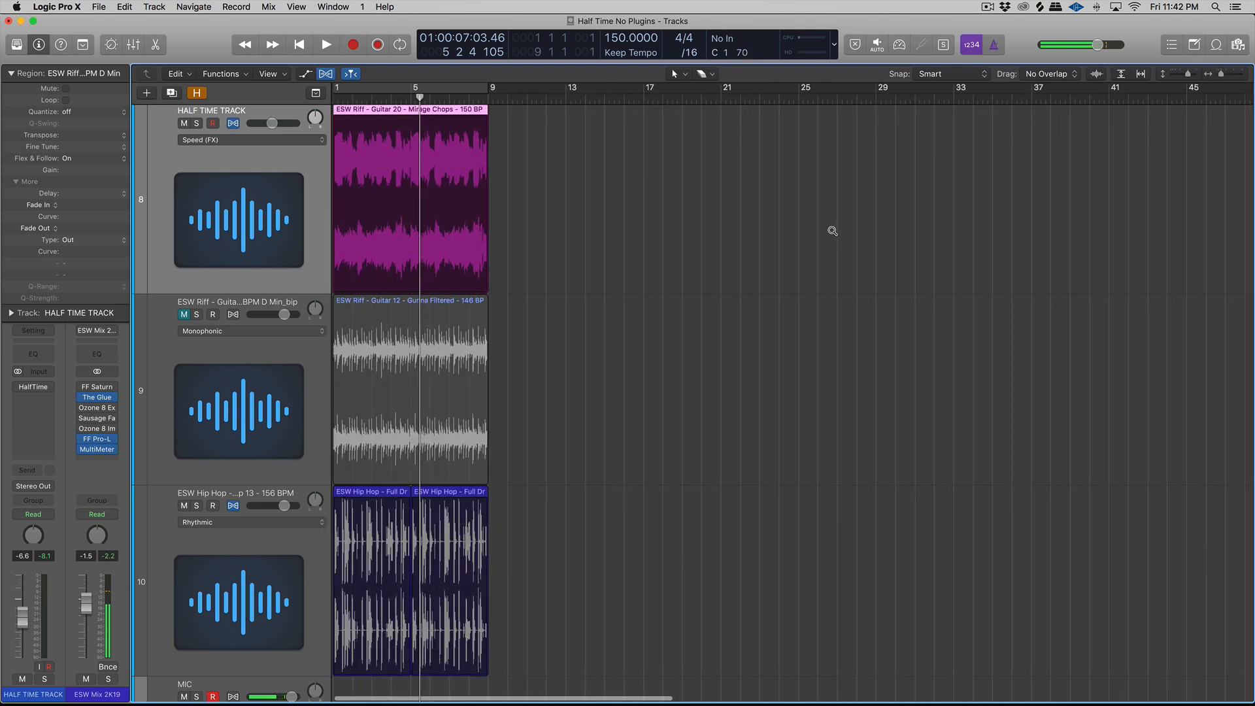
{"action": "left_click", "coordinate": [230, 140]}
{"action": "left_click", "coordinate": [232, 139]}
{"action": "left_click_drag", "start_coordinate": [487, 110], "coordinate": [645, 120]}
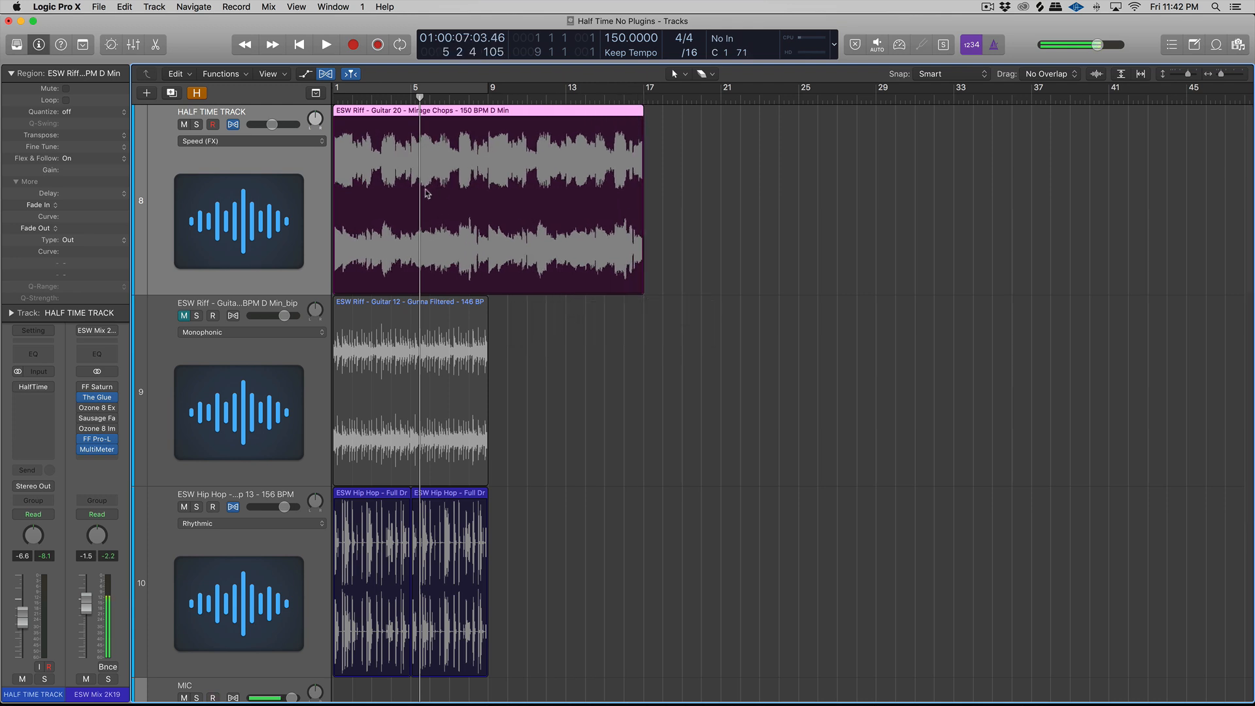
Step: Play from the beginning and solo the stretched guitar region on HALF TIME TRACK
{"action": "key", "text": "Return"}
{"action": "key", "text": "space"}
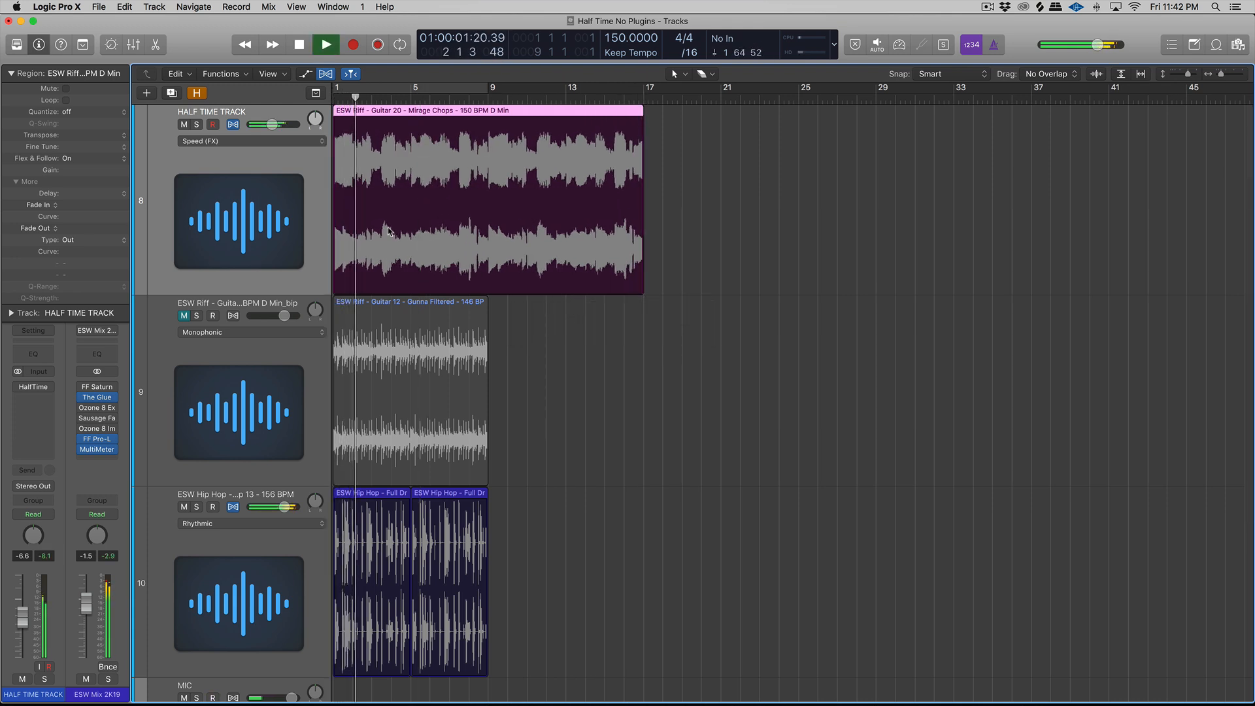
{"action": "key", "text": "space"}
{"action": "key", "text": "ctrl+s"}
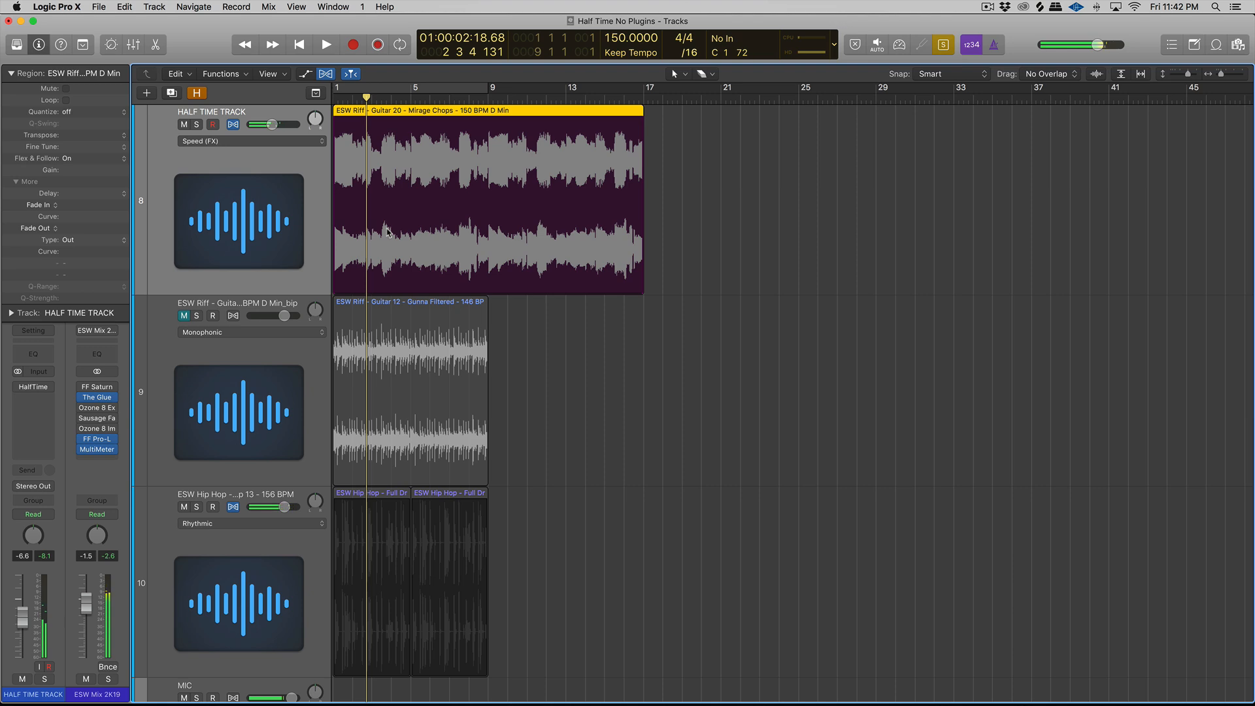
{"action": "key", "text": "space"}
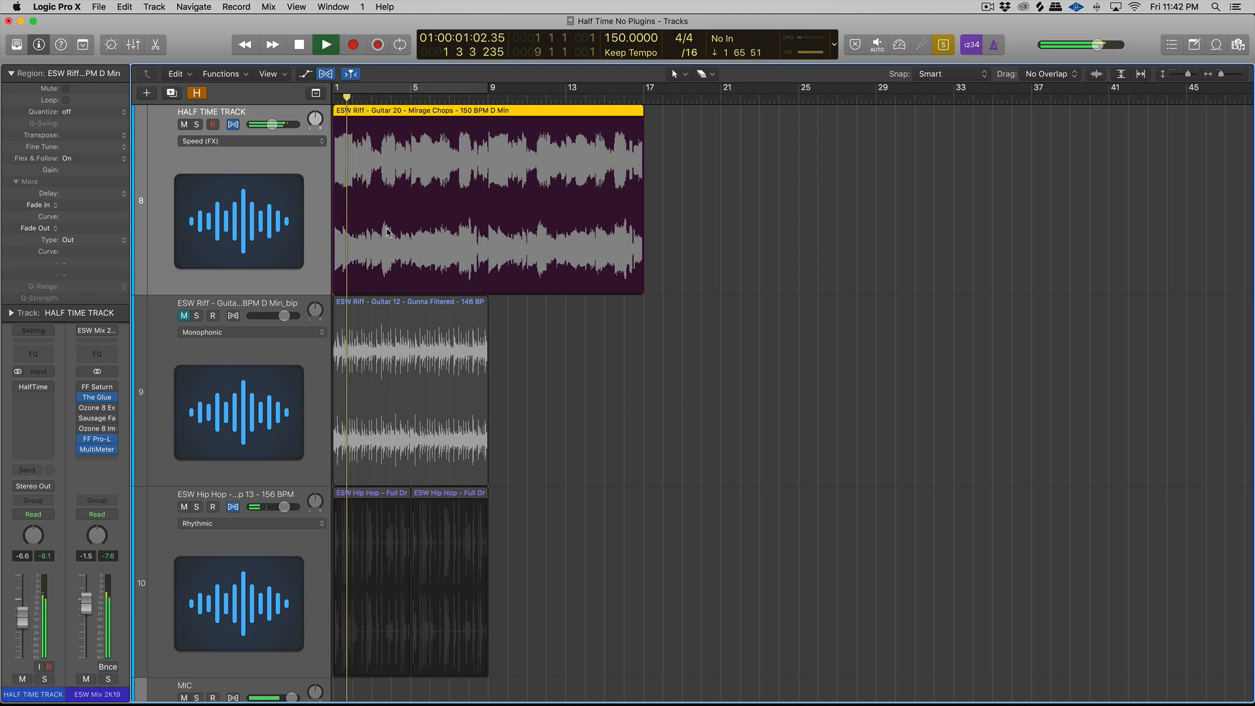
Step: Listen to the opening bars of the soloed, stretched guitar region
{"action": "key", "text": "super+Right"}
{"action": "key", "text": "space"}
{"action": "scroll", "coordinate": [391, 229], "scroll_direction": "left", "scroll_amount": 2}
{"action": "scroll", "coordinate": [391, 227], "scroll_direction": "up", "scroll_amount": 3}
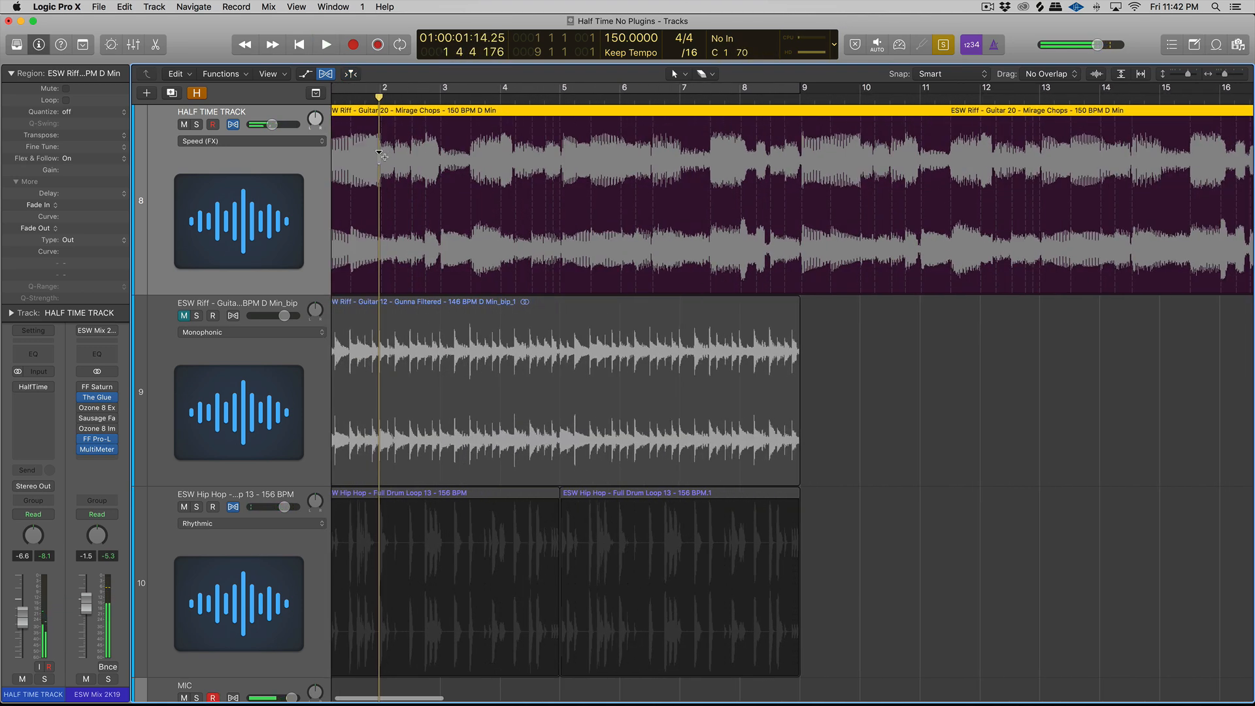
{"action": "scroll", "coordinate": [384, 156], "scroll_direction": "left", "scroll_amount": 1}
{"action": "scroll", "coordinate": [384, 157], "scroll_direction": "left", "scroll_amount": 1}
{"action": "key", "text": "space"}
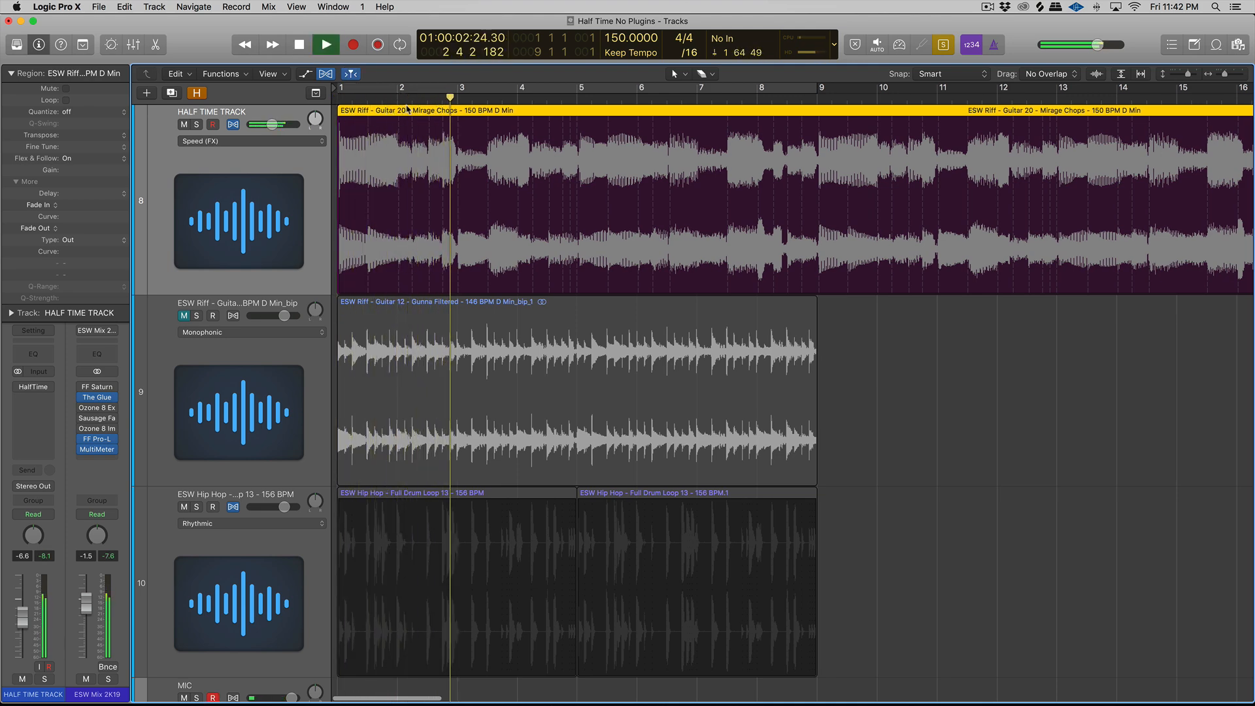
Step: Stop playback and undo the time stretch of the guitar region
{"action": "key", "text": "space"}
{"action": "key", "text": "super+Left"}
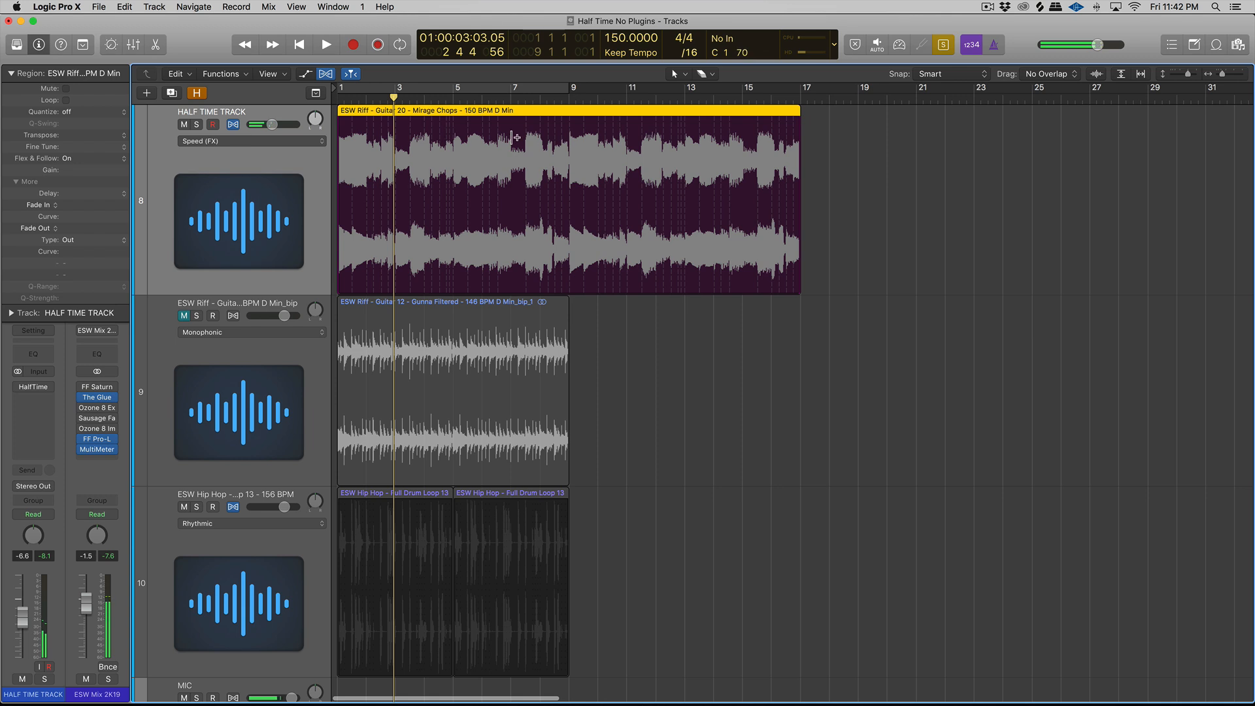
{"action": "key", "text": "super+z"}
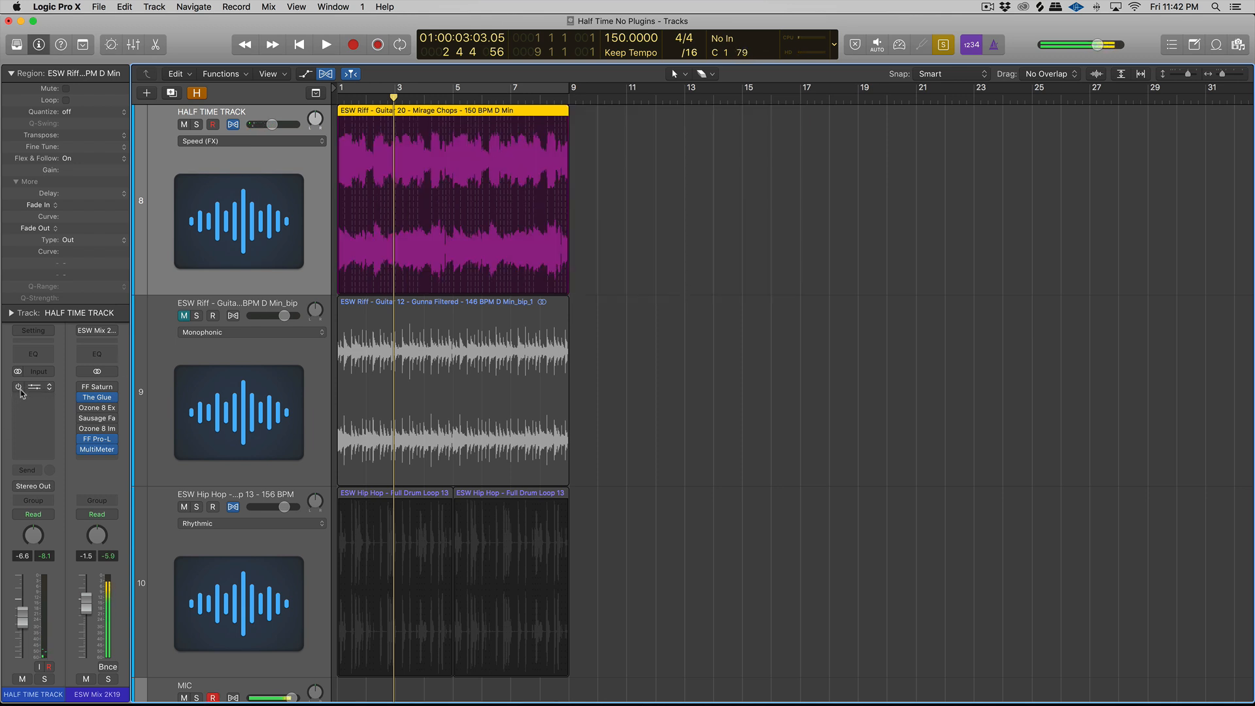
Step: Enable the HalfTime plug-in with a 1 Bar loop on HALF TIME TRACK and turn off the track's Flex
{"action": "left_click", "coordinate": [33, 388]}
{"action": "left_click", "coordinate": [936, 221]}
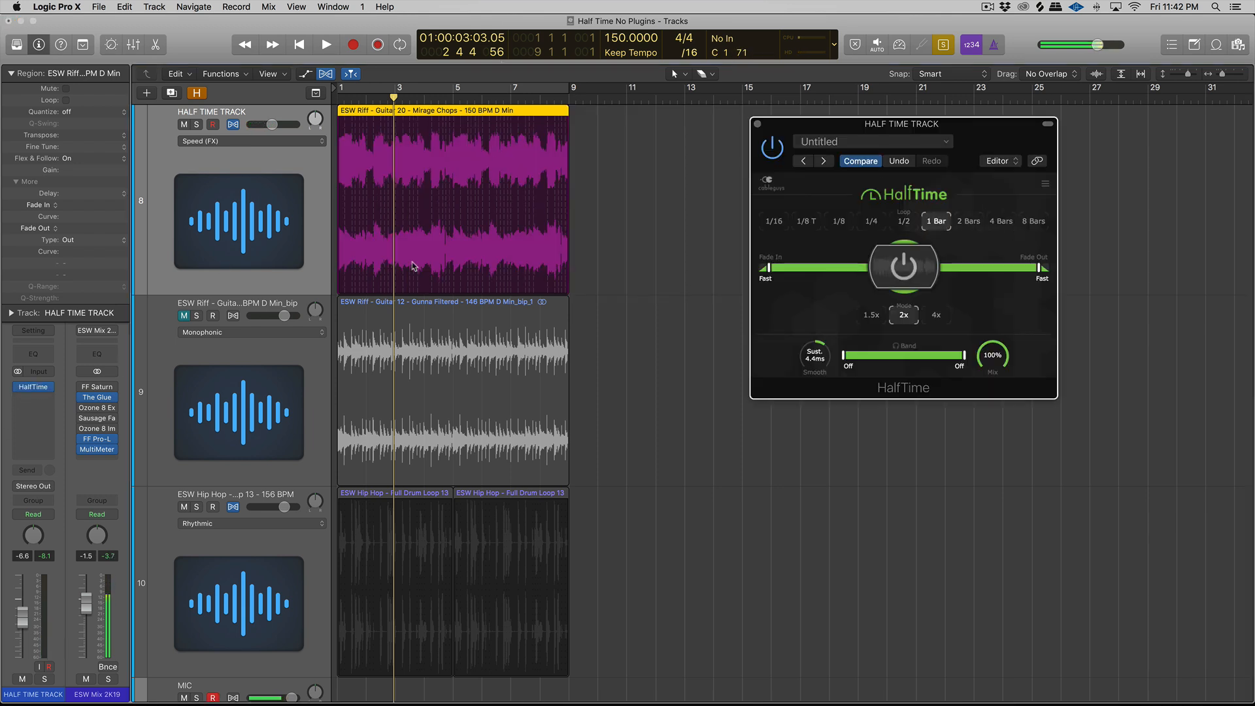
{"action": "left_click", "coordinate": [232, 125]}
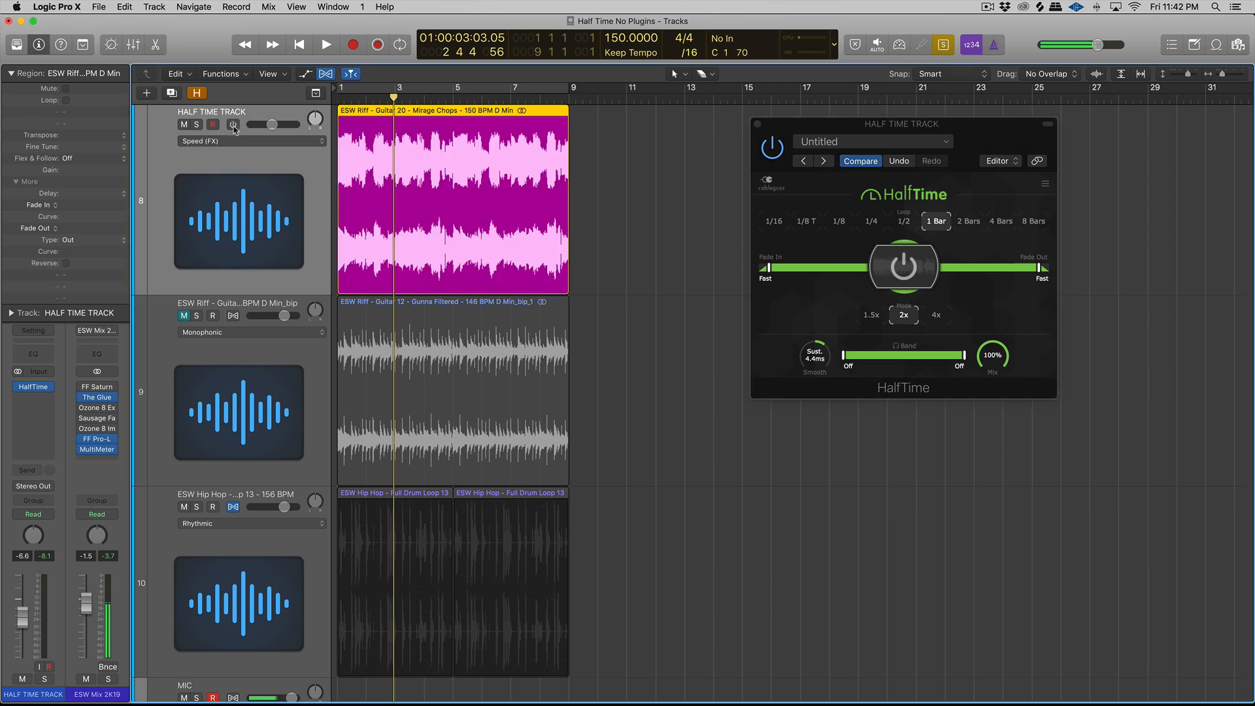
Step: Play the soloed guitar region from the beginning with HalfTime active
{"action": "key", "text": "Return"}
{"action": "key", "text": "space"}
{"action": "scroll", "coordinate": [379, 121], "scroll_direction": "up", "scroll_amount": 5}
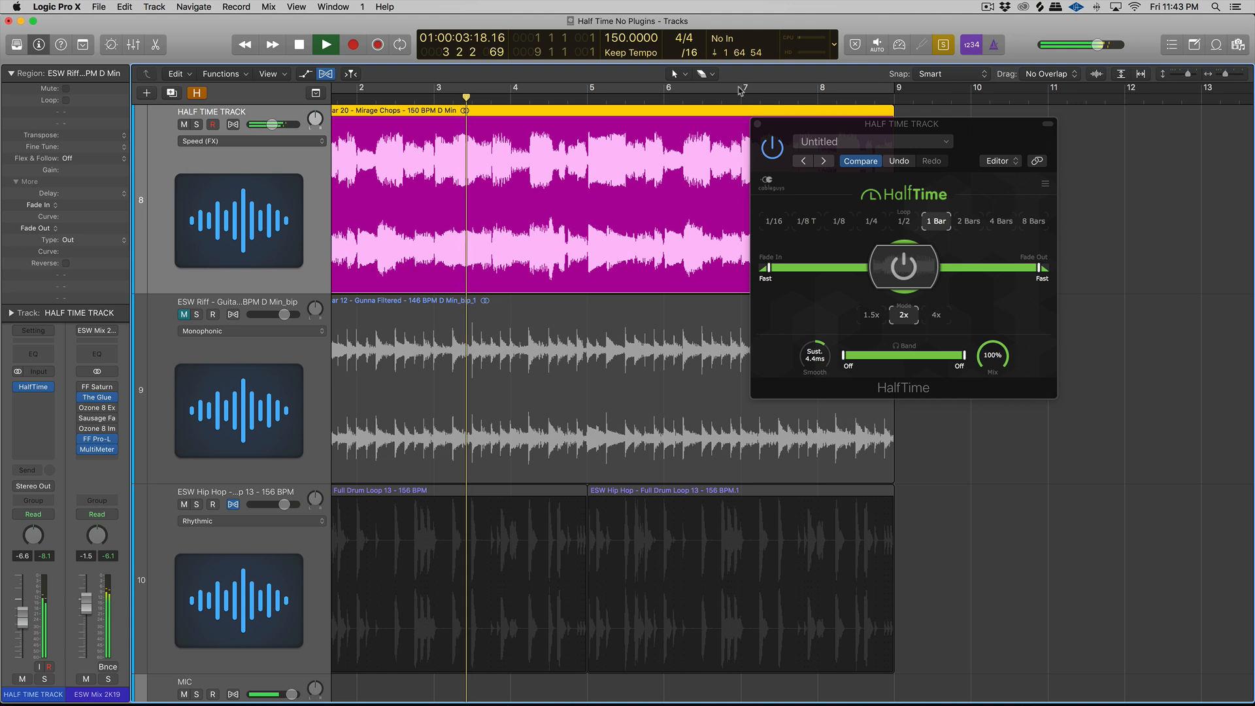
{"action": "key", "text": "space"}
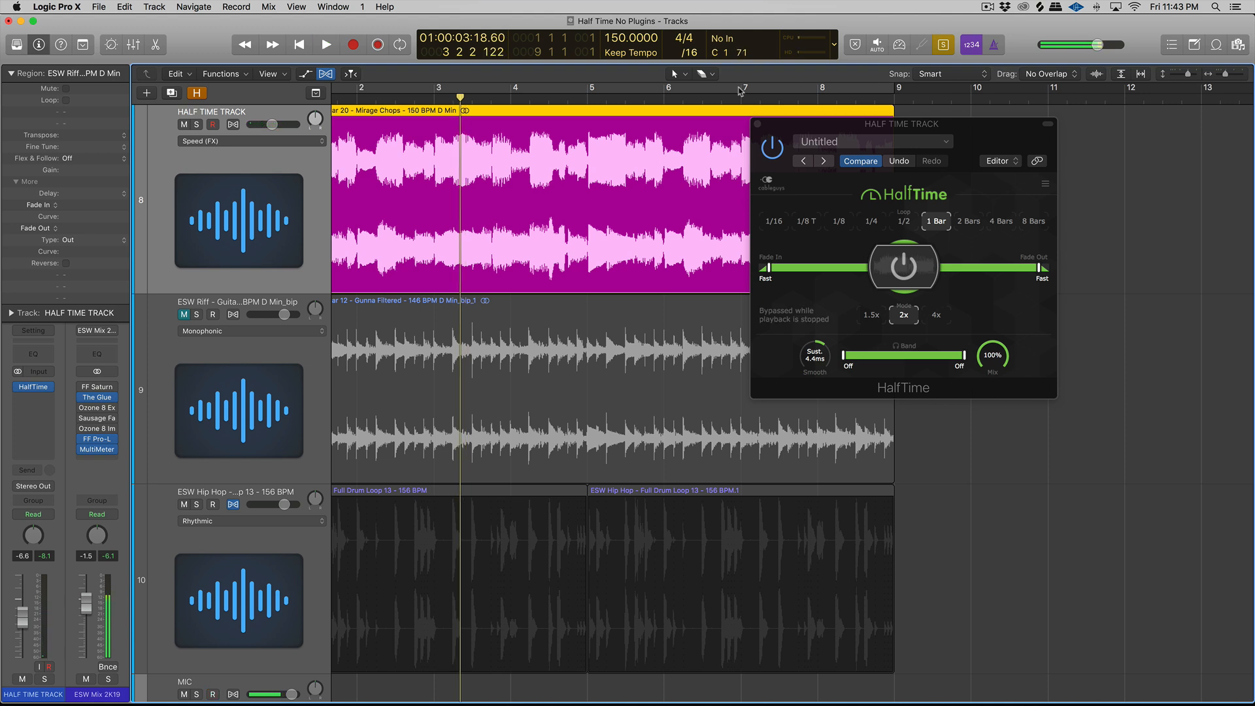
Step: Move the HalfTime window away from the guitar region and try the 1/2 loop length before returning to 1 Bar
{"action": "left_click_drag", "start_coordinate": [771, 128], "coordinate": [875, 136]}
{"action": "scroll", "coordinate": [665, 175], "scroll_direction": "left", "scroll_amount": 2}
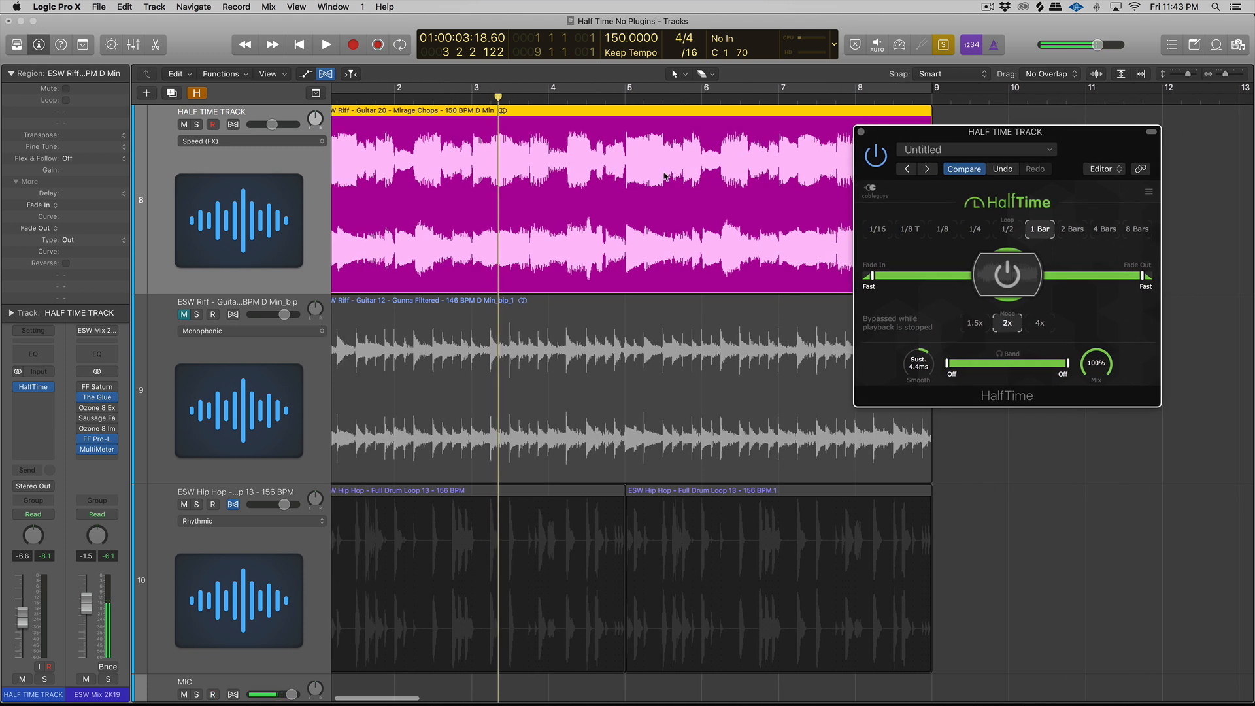
{"action": "scroll", "coordinate": [652, 177], "scroll_direction": "left", "scroll_amount": 1}
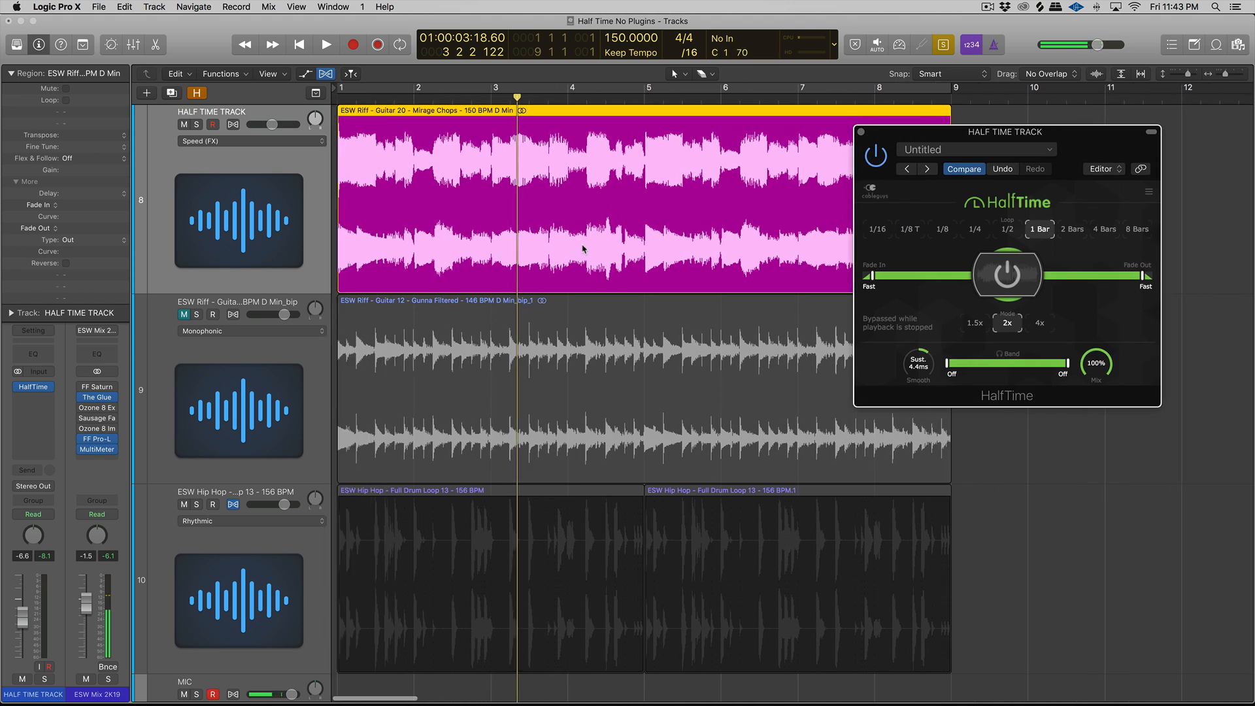
{"action": "left_click", "coordinate": [1009, 230]}
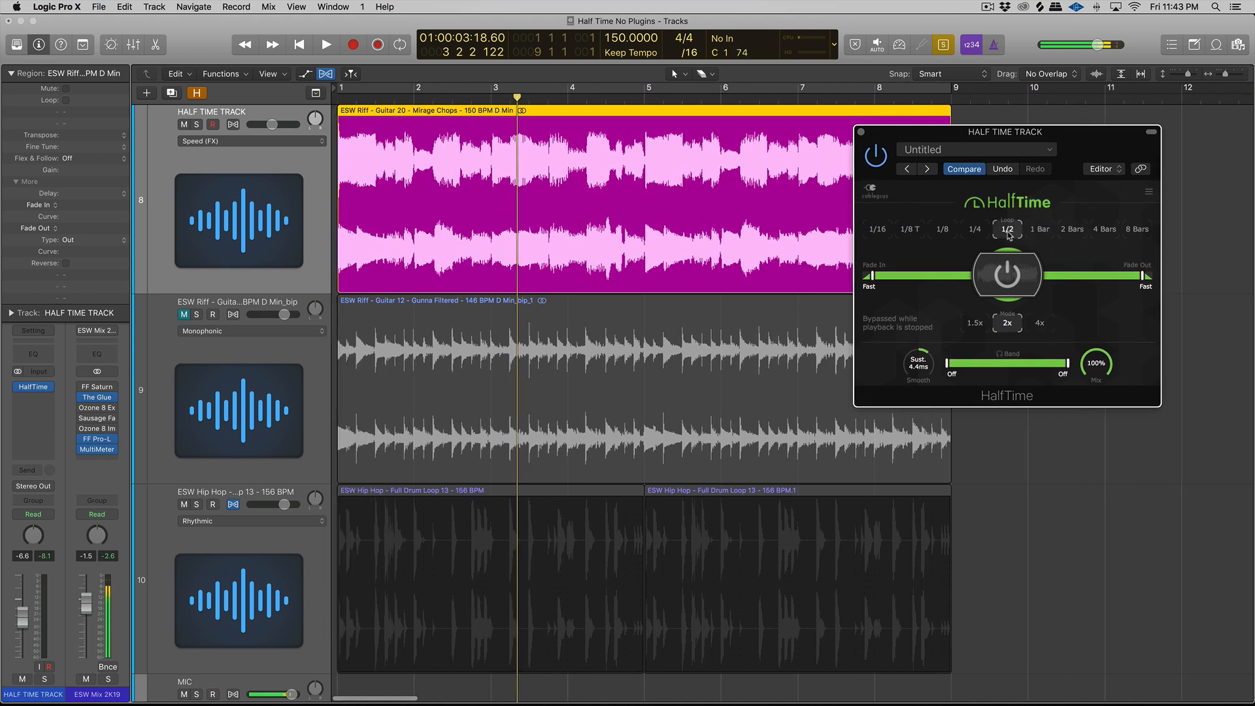
{"action": "left_click", "coordinate": [1044, 234]}
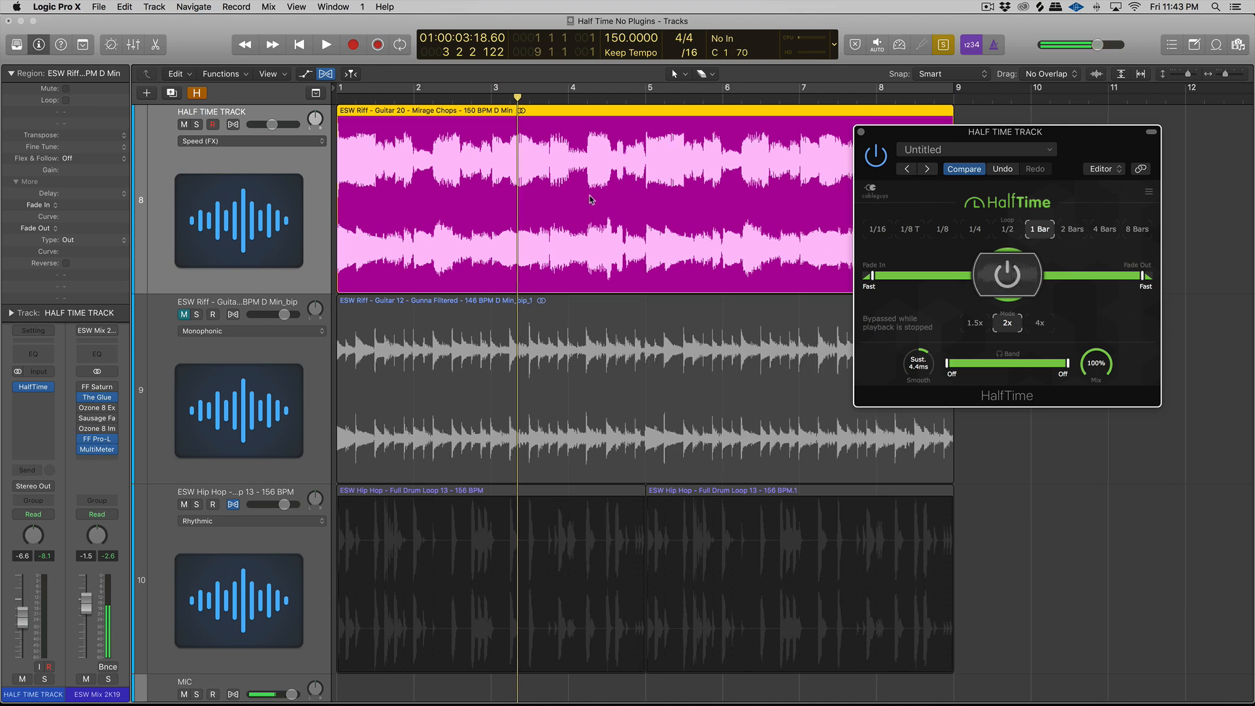
Step: Set the HalfTime loop length to 1/4 and play the guitar from the beginning
{"action": "key", "text": "super+Right"}
{"action": "key", "text": "super+Right"}
{"action": "scroll", "coordinate": [591, 198], "scroll_direction": "left", "scroll_amount": 6}
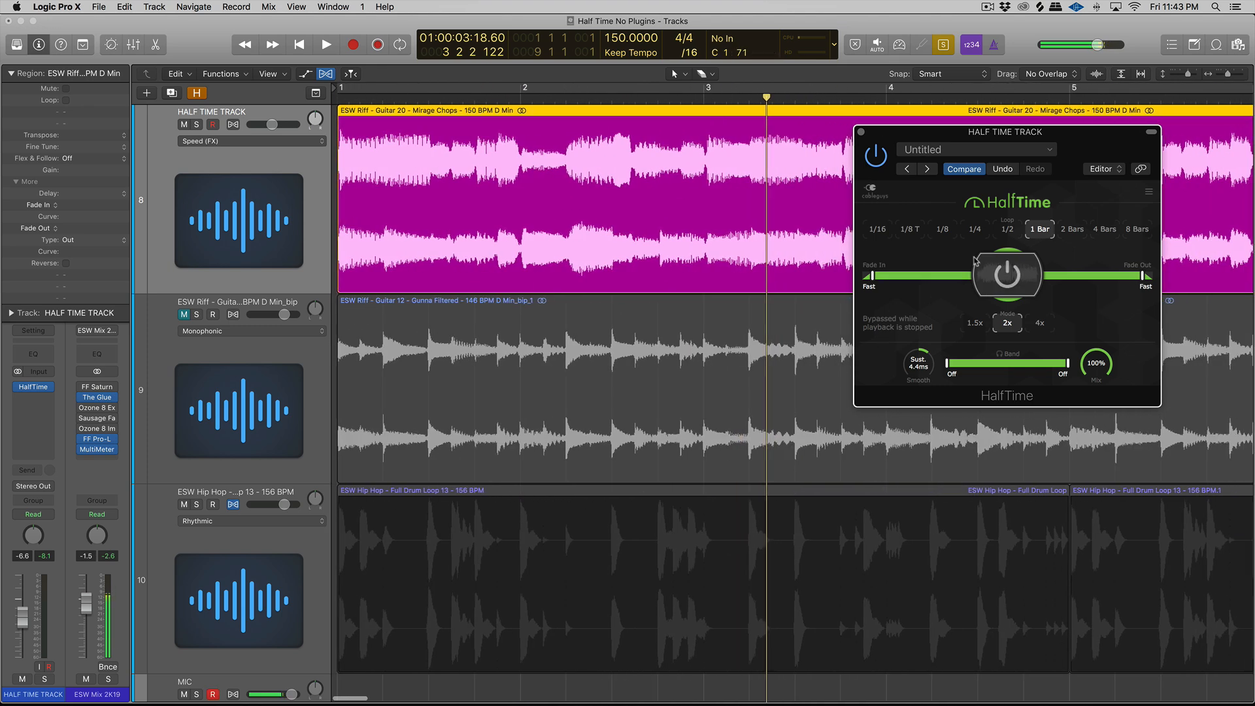
{"action": "left_click", "coordinate": [975, 230]}
{"action": "key", "text": "Return"}
{"action": "key", "text": "space"}
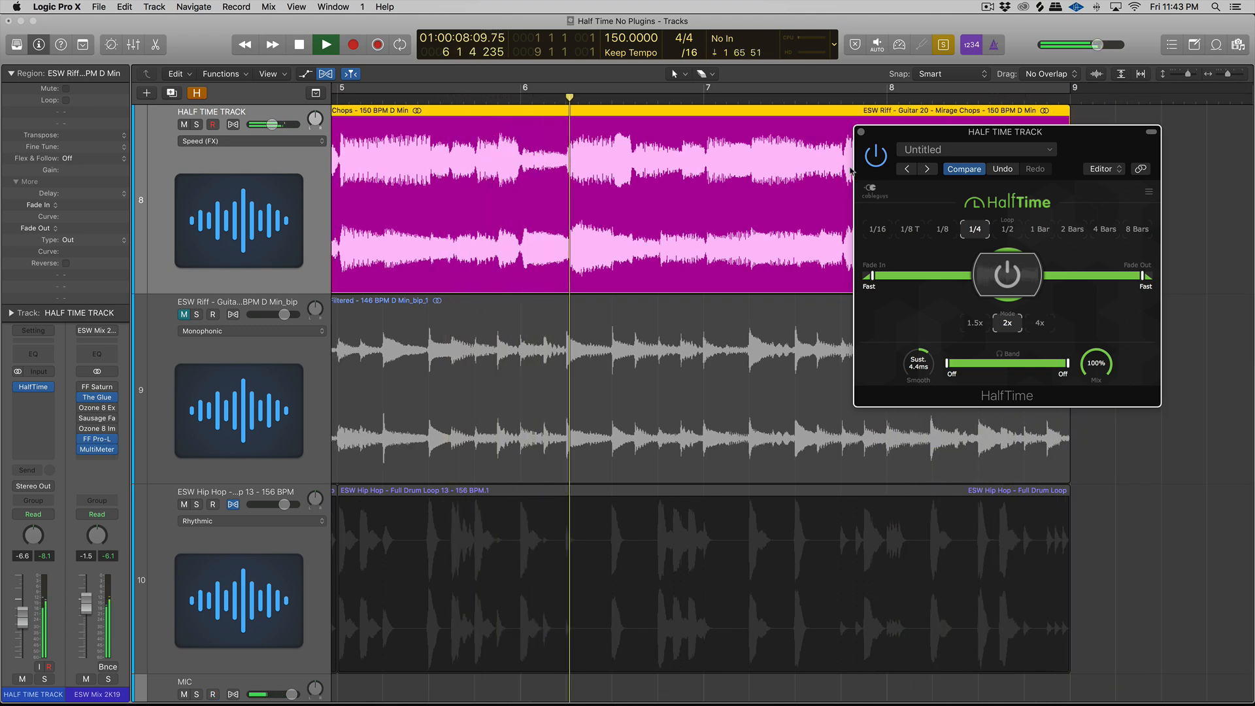
{"action": "key", "text": "space"}
Step: Cut a short slice from the guitar region in the second half of bar 1 beat 1, delete it, and play the result
{"action": "key", "text": "t"}
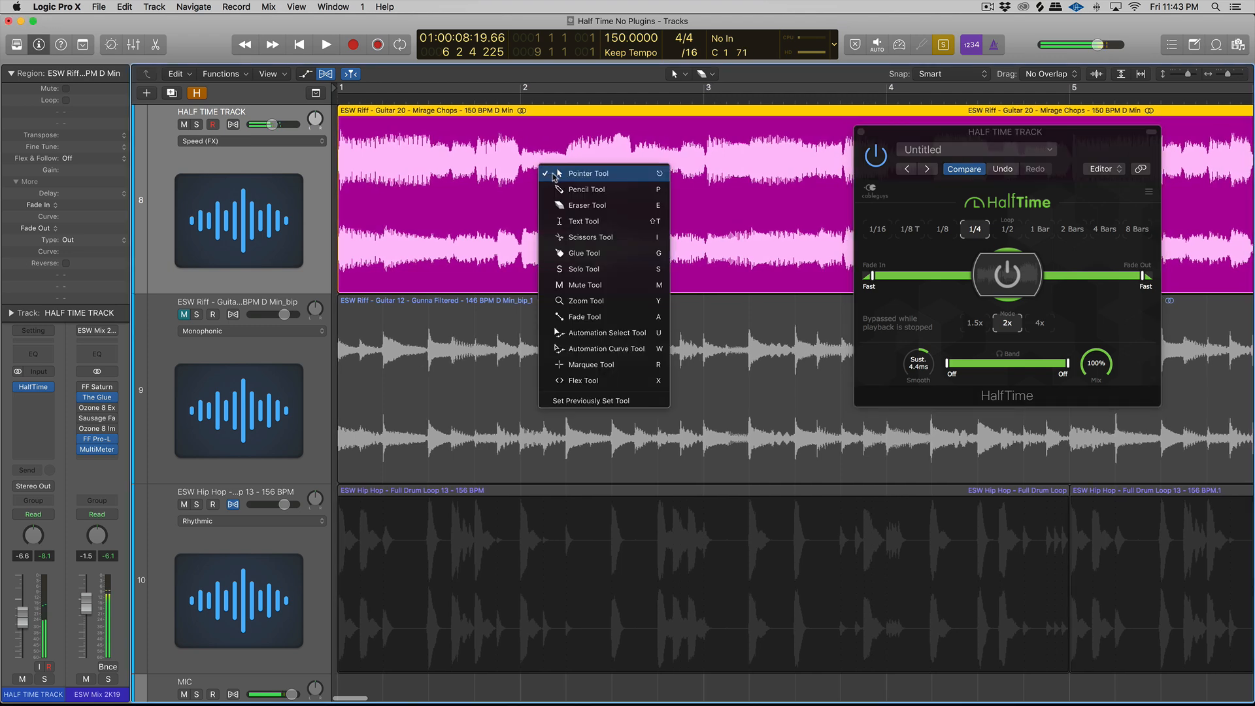
{"action": "key", "text": "i"}
{"action": "key", "text": "super+Right"}
{"action": "key", "text": "super+Right"}
{"action": "left_click_drag", "start_coordinate": [391, 184], "coordinate": [370, 180]}
{"action": "left_click_drag", "start_coordinate": [385, 179], "coordinate": [394, 176]}
{"action": "key", "text": "t"}
{"action": "left_click", "coordinate": [397, 174]}
{"action": "left_click", "coordinate": [385, 139]}
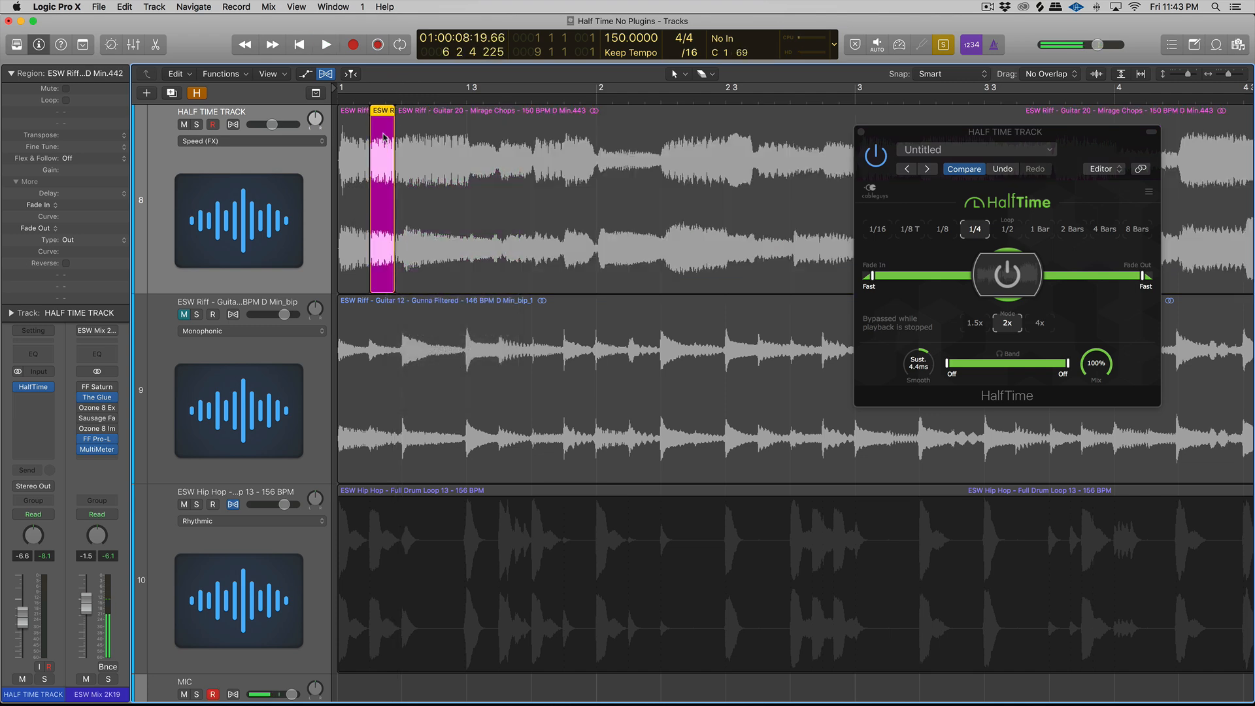
{"action": "key", "text": "Delete"}
{"action": "key", "text": "Return"}
{"action": "key", "text": "space"}
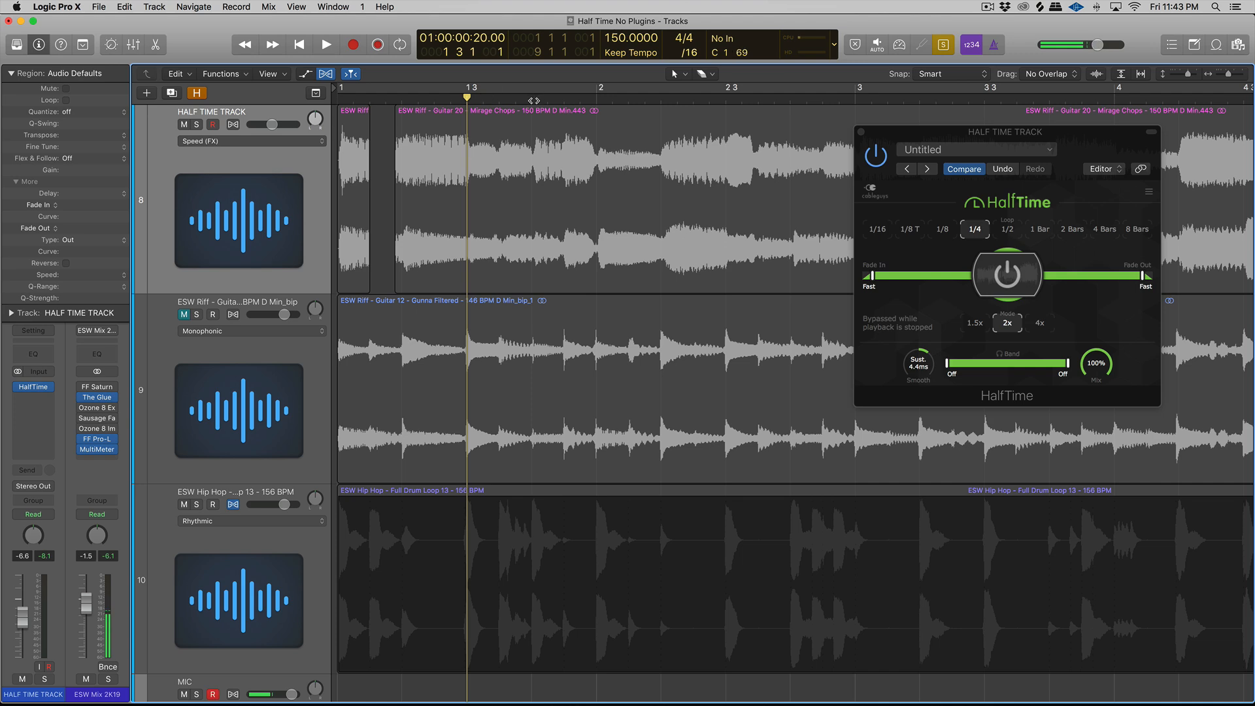
Step: Split the guitar region after the gap at bar 1 beat 2 and delete the sliver in front of the split
{"action": "left_click", "coordinate": [433, 138]}
{"action": "left_click_drag", "start_coordinate": [399, 283], "coordinate": [404, 278]}
{"action": "key", "text": "t"}
{"action": "key", "text": "Escape"}
{"action": "key", "text": "t"}
{"action": "key", "text": "i"}
{"action": "key", "text": "t"}
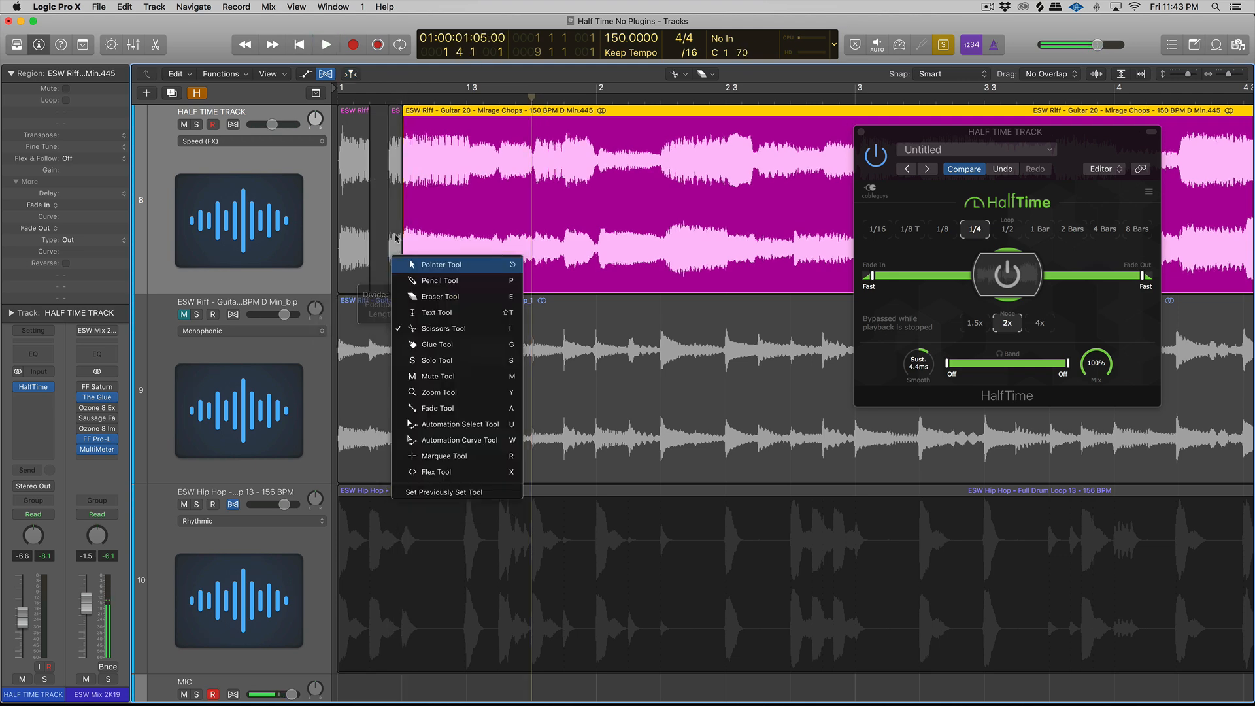
{"action": "key", "text": "t"}
{"action": "left_click", "coordinate": [395, 210]}
{"action": "left_click", "coordinate": [397, 168]}
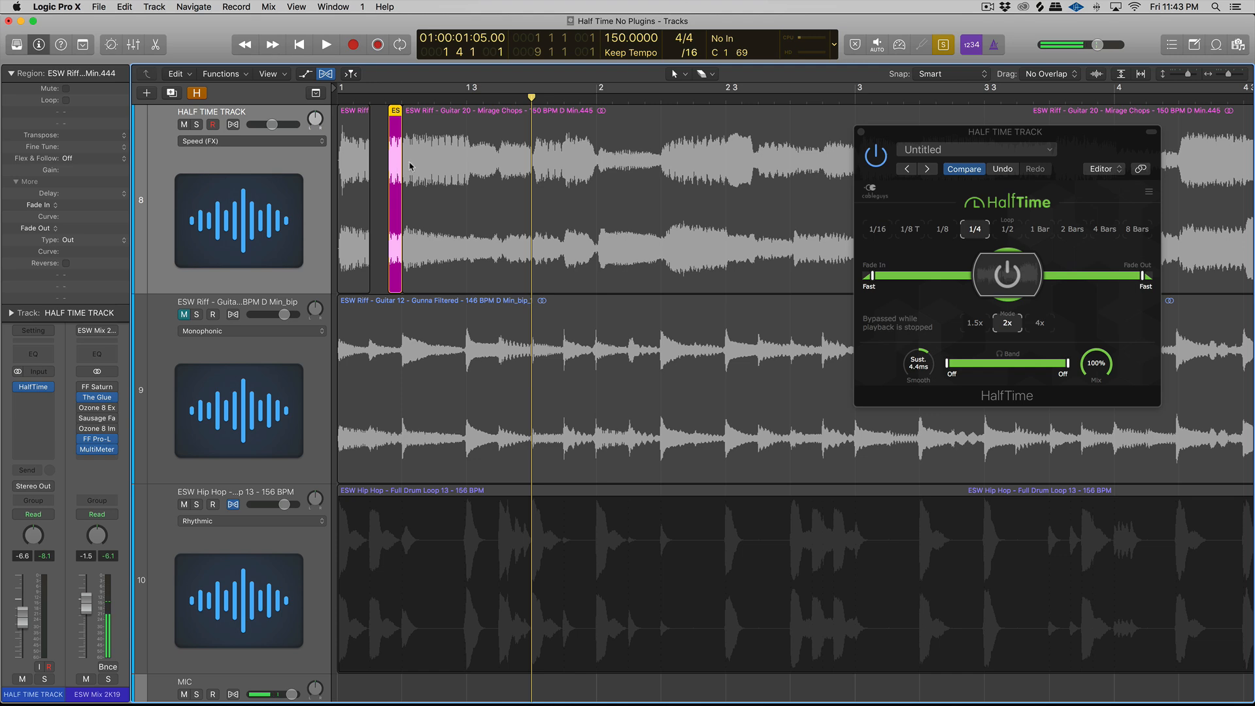
{"action": "key", "text": "Delete"}
Step: Split the guitar region at two points between beats 2 and 3 of bar 1 and delete the slice between them
{"action": "left_click", "coordinate": [454, 142]}
{"action": "key", "text": "t"}
{"action": "key", "text": "t"}
{"action": "key", "text": "t"}
{"action": "key", "text": "t"}
{"action": "left_click_drag", "start_coordinate": [483, 242], "coordinate": [463, 244]}
{"action": "left_click", "coordinate": [447, 245]}
{"action": "left_click_drag", "start_coordinate": [459, 171], "coordinate": [421, 165]}
{"action": "double_click", "coordinate": [440, 145]}
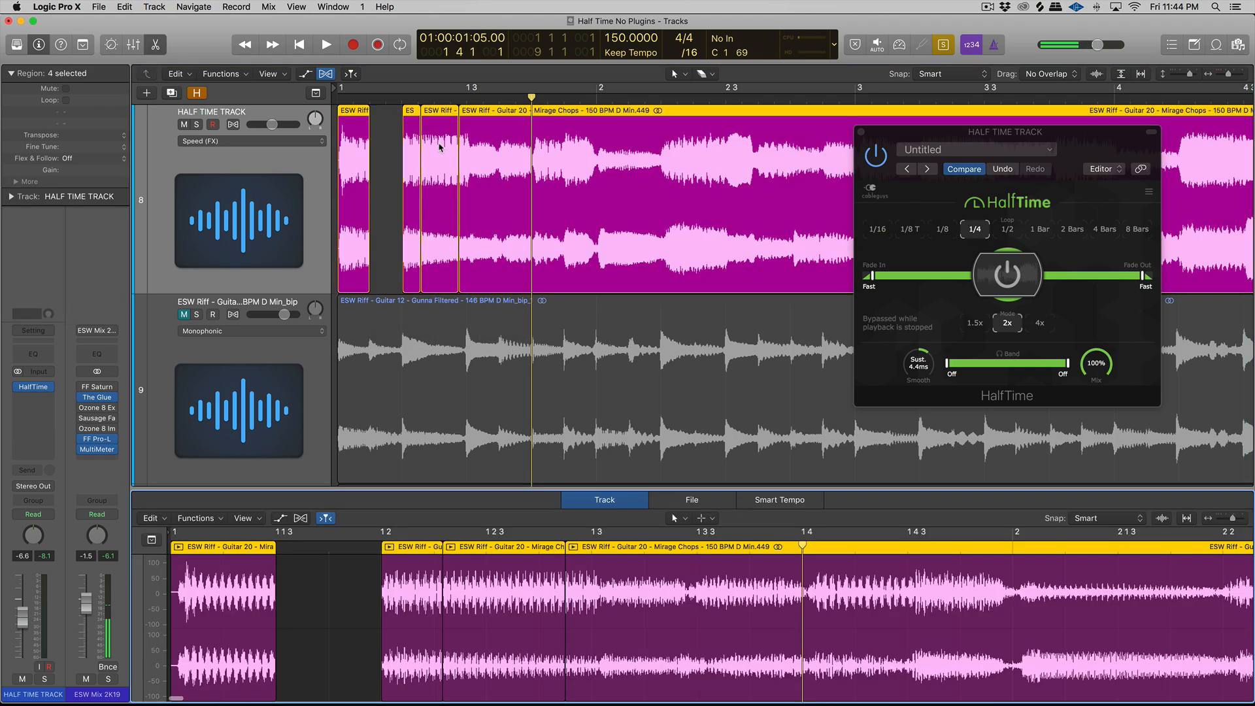
{"action": "left_click", "coordinate": [443, 133]}
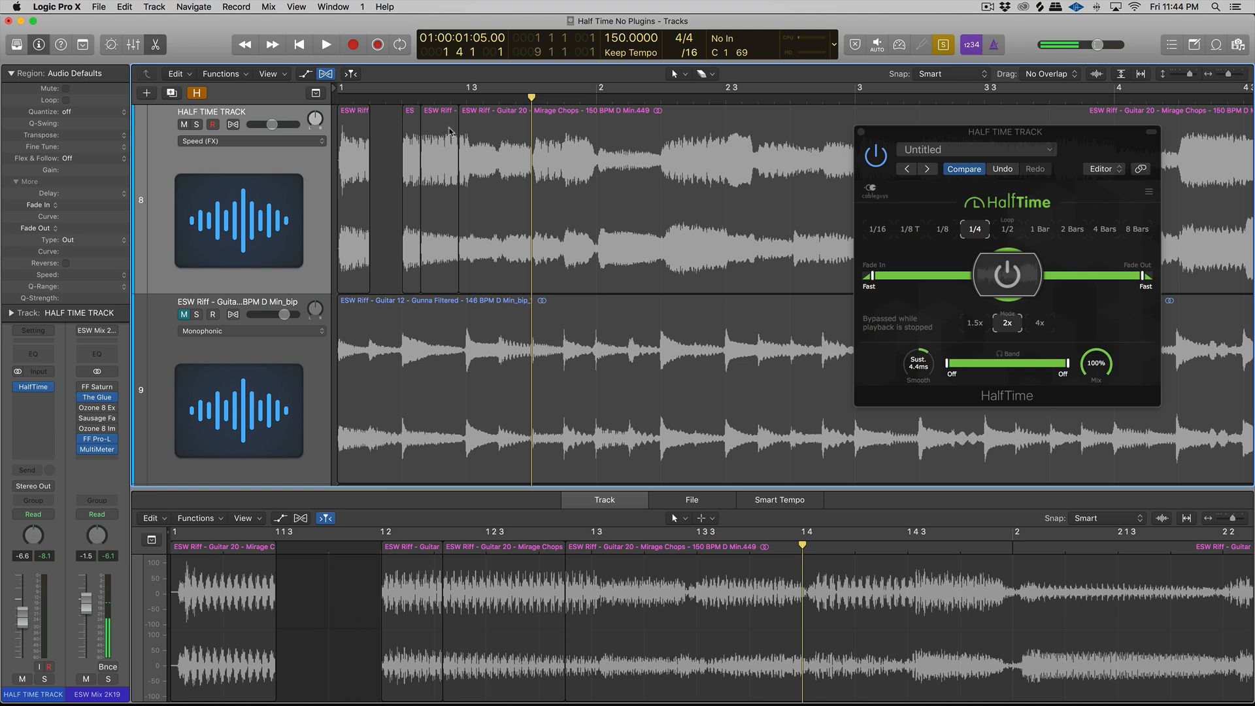
{"action": "key", "text": "Delete"}
Step: Select the three remaining guitar regions and listen to the chopped start of the track
{"action": "left_click_drag", "start_coordinate": [444, 117], "coordinate": [363, 120]}
{"action": "left_click", "coordinate": [491, 115], "text": "shift"}
{"action": "key", "text": "space"}
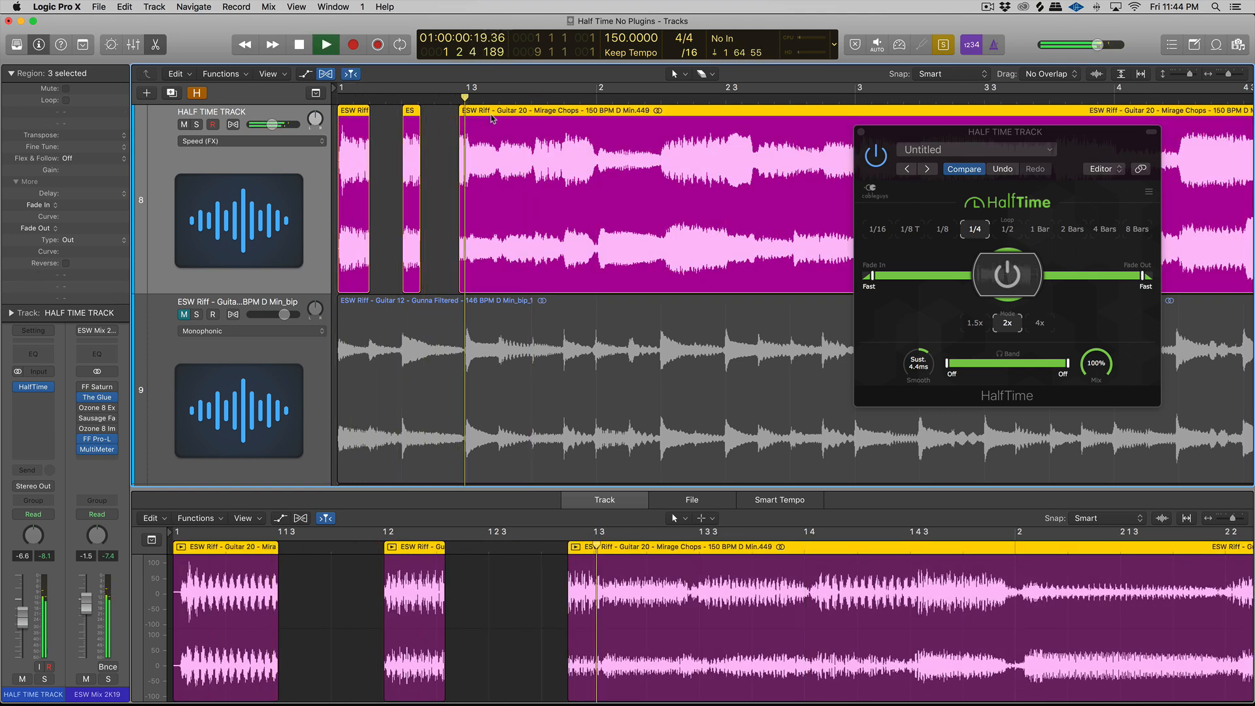
{"action": "key", "text": "space"}
{"action": "left_click", "coordinate": [437, 191]}
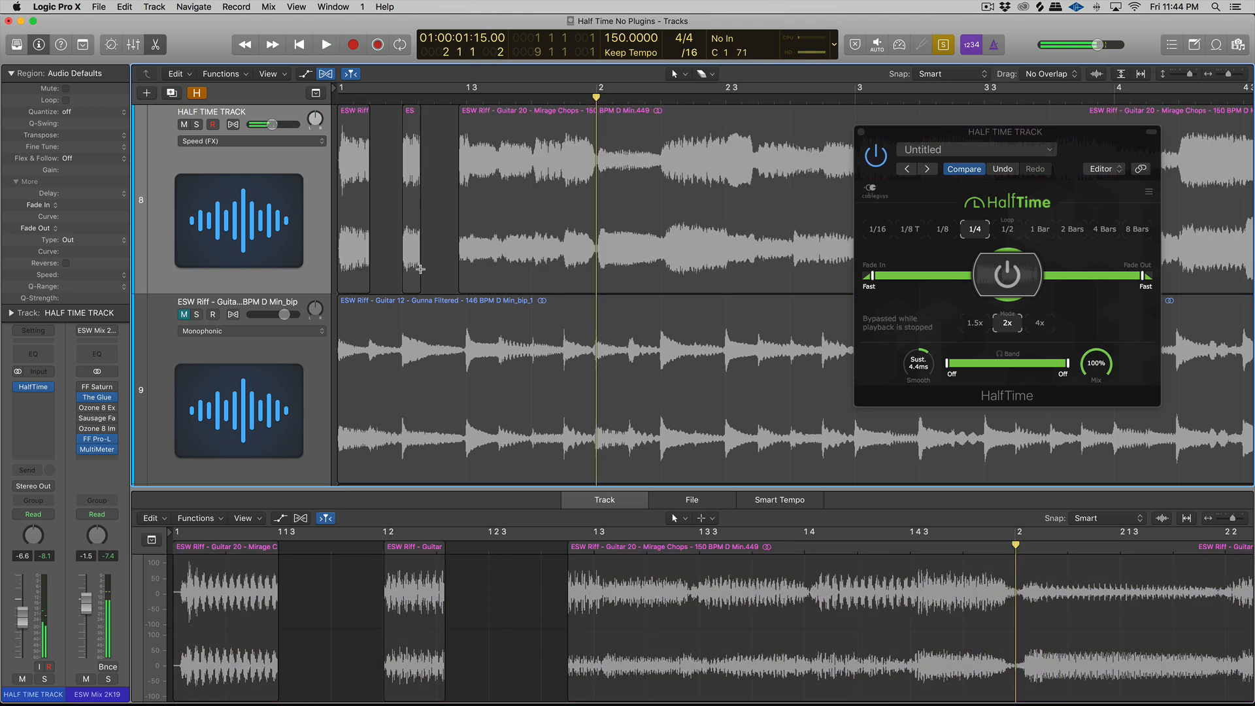
Step: Extend the end of the second guitar chop to about half a beat long and audition all three regions
{"action": "left_click_drag", "start_coordinate": [419, 273], "coordinate": [434, 273]}
{"action": "left_click", "coordinate": [354, 140], "text": "shift"}
{"action": "left_click", "coordinate": [518, 119], "text": "shift"}
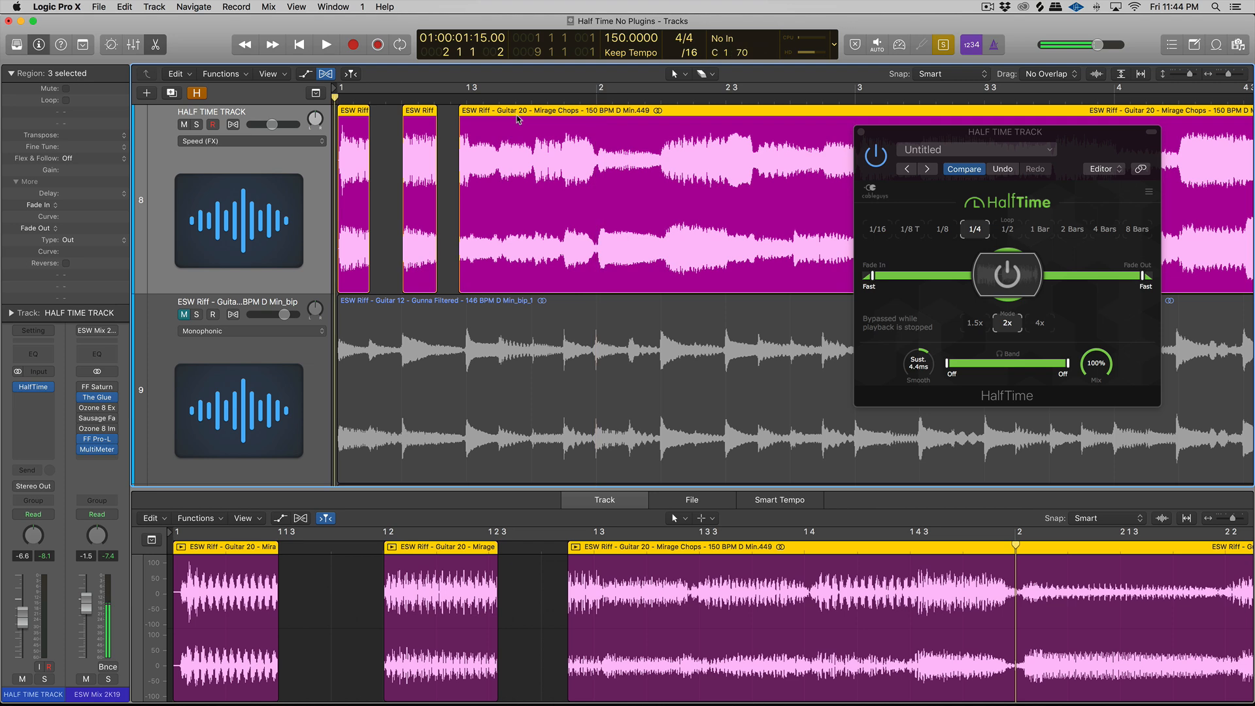
{"action": "key", "text": "space"}
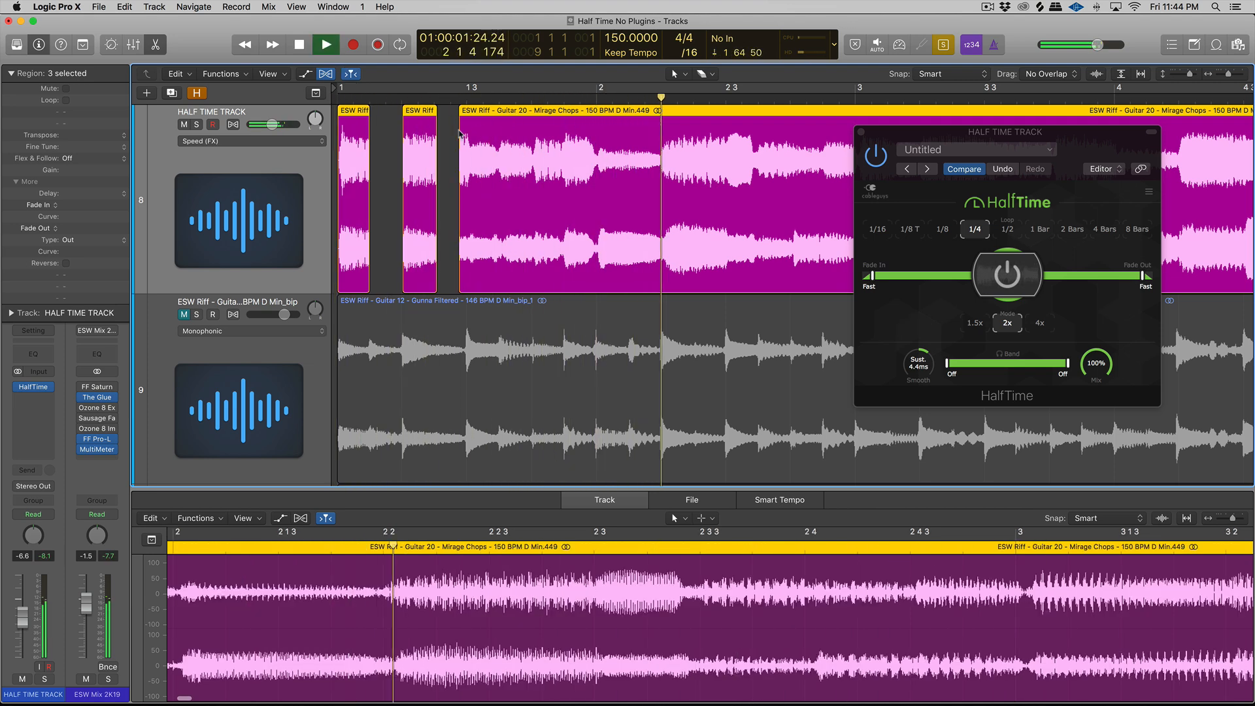
{"action": "key", "text": "space"}
{"action": "left_click", "coordinate": [386, 195]}
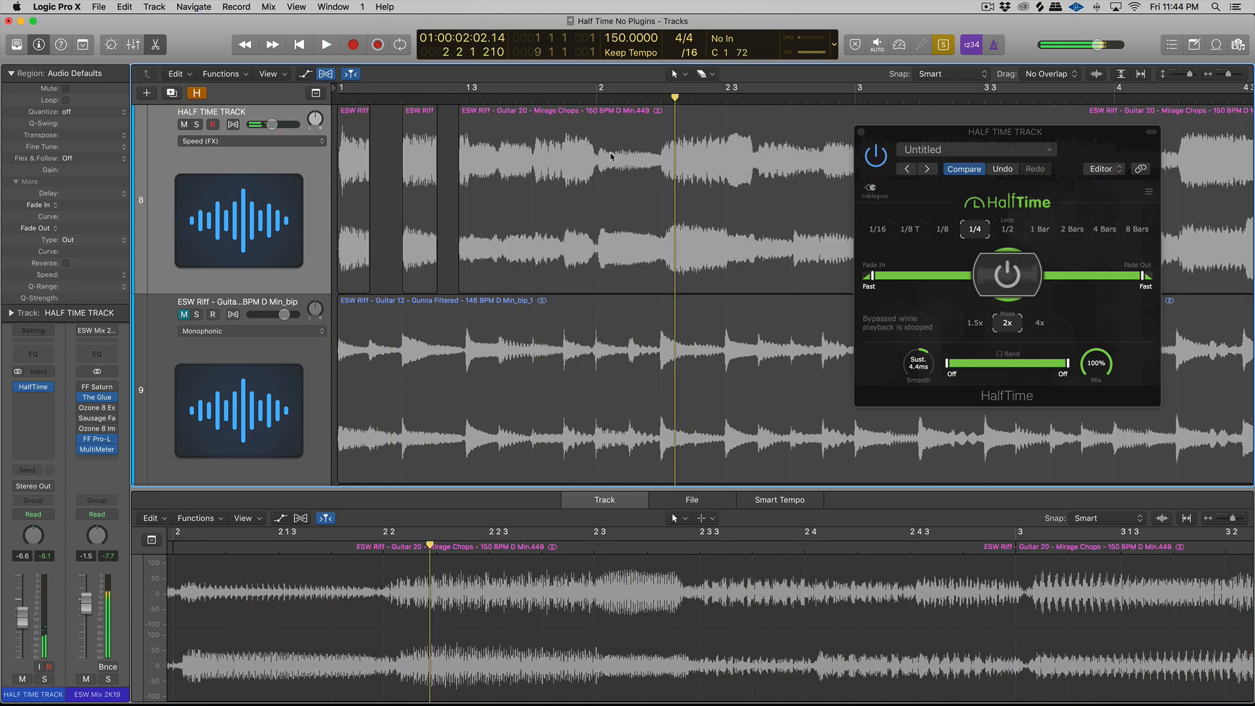
Step: Set the HalfTime loop length to 1 Bar and audition the three guitar chops together
{"action": "left_click", "coordinate": [365, 139]}
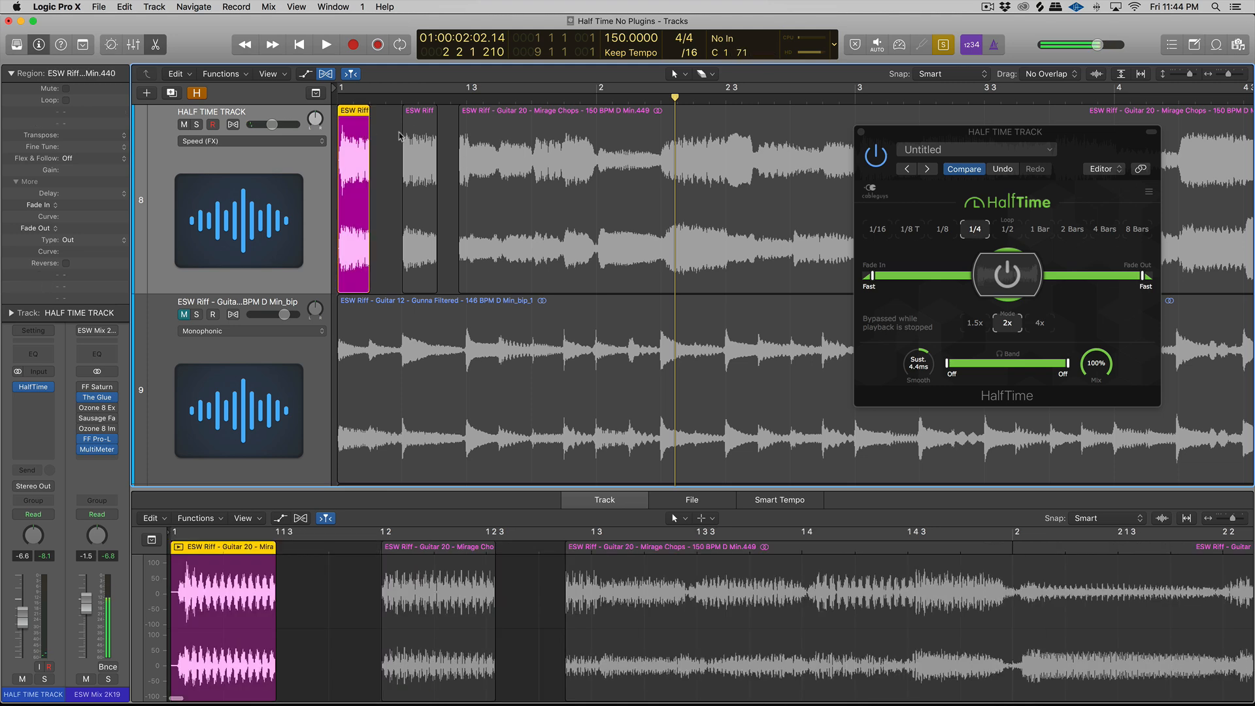
{"action": "left_click", "coordinate": [425, 136]}
{"action": "left_click", "coordinate": [497, 136]}
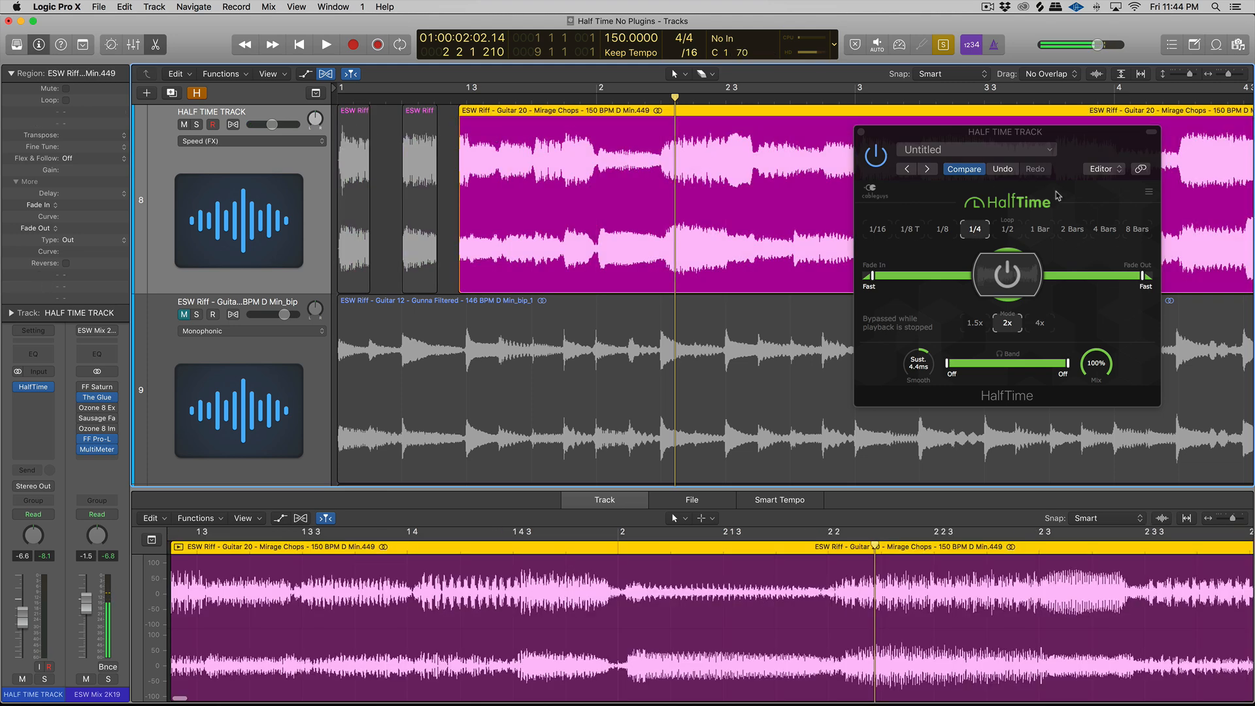
{"action": "left_click", "coordinate": [1045, 231]}
{"action": "left_click", "coordinate": [353, 148], "text": "shift"}
{"action": "left_click", "coordinate": [417, 141], "text": "shift"}
{"action": "key", "text": "shift+space"}
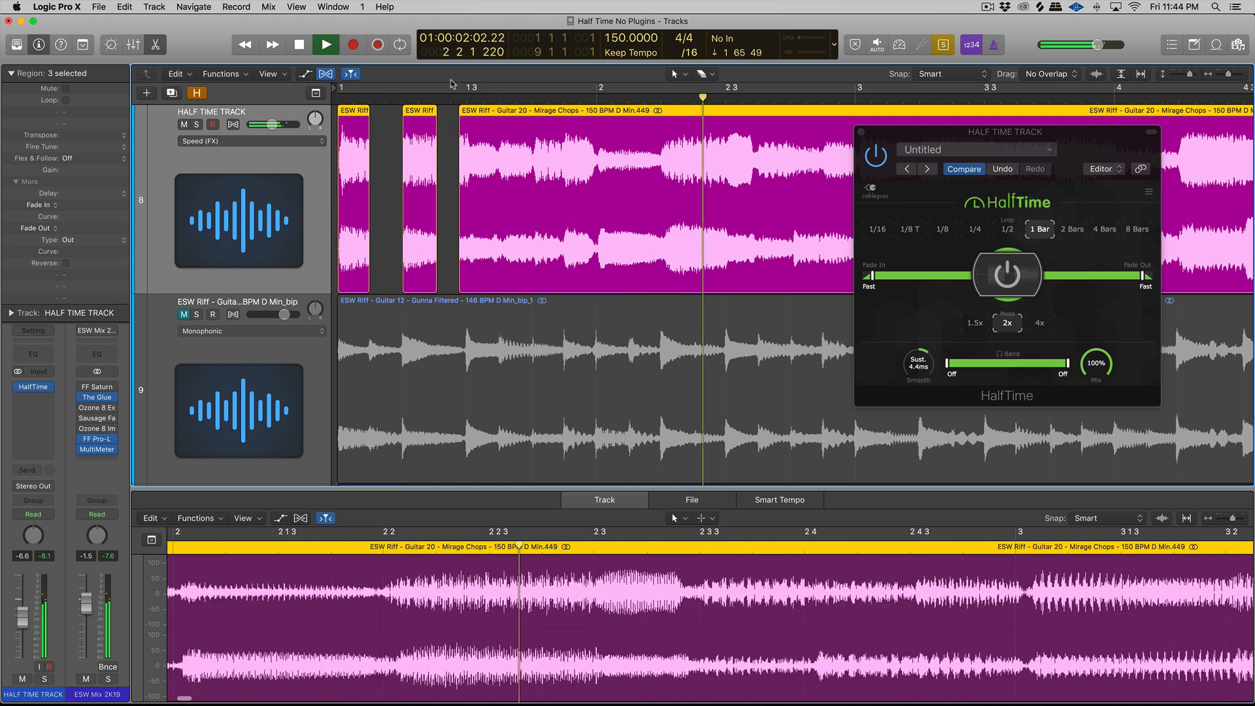
{"action": "key", "text": "space"}
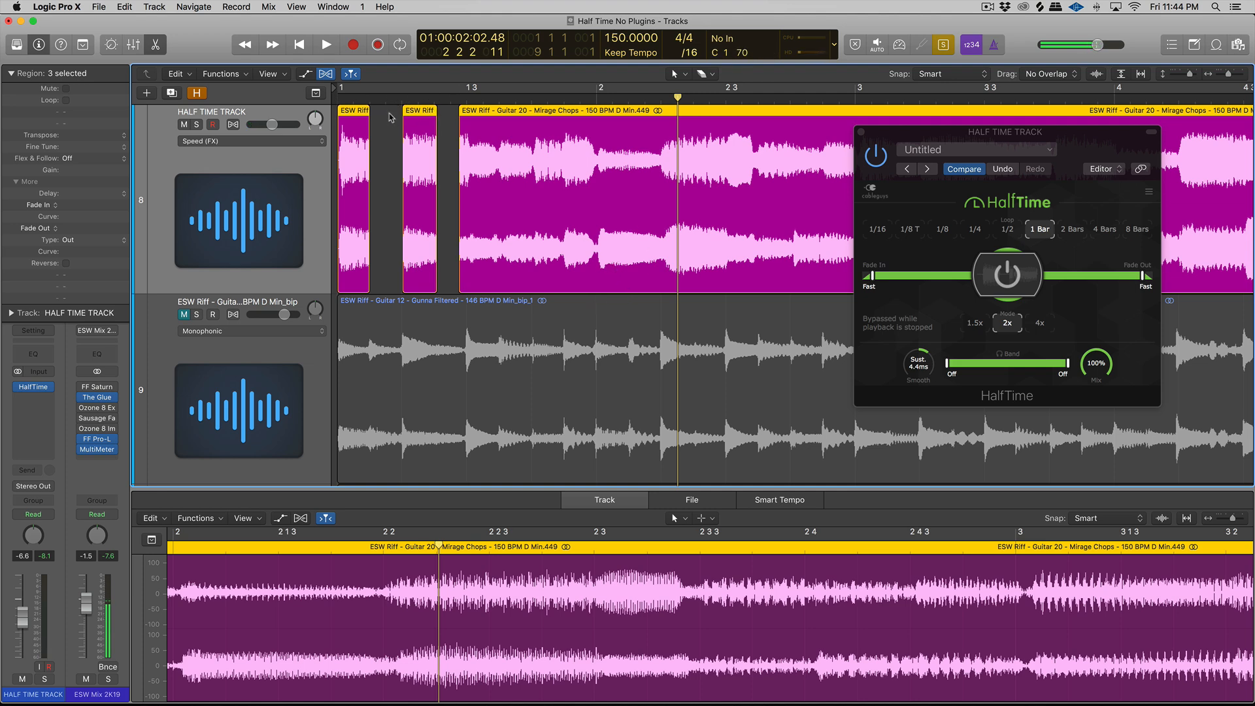
Step: Delete the second guitar chop, extend the first chop up to the start of the following region and audition the result
{"action": "left_click", "coordinate": [379, 135]}
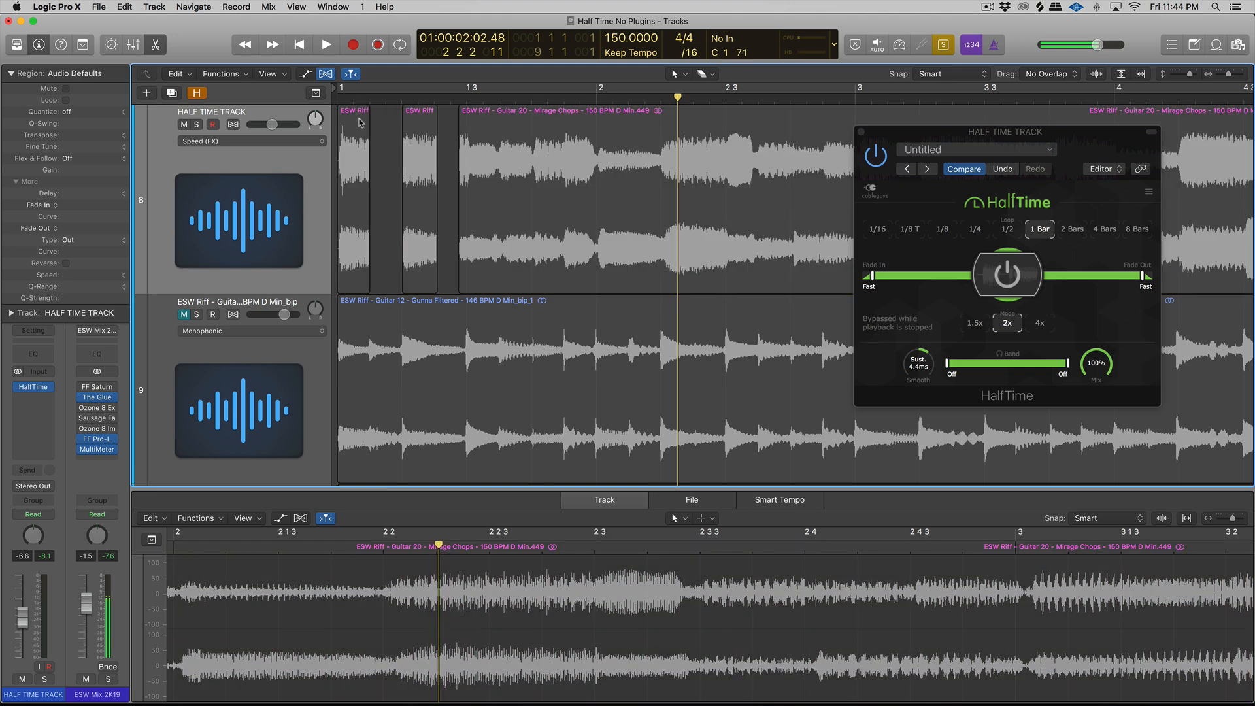
{"action": "left_click", "coordinate": [359, 122]}
{"action": "key", "text": "Right"}
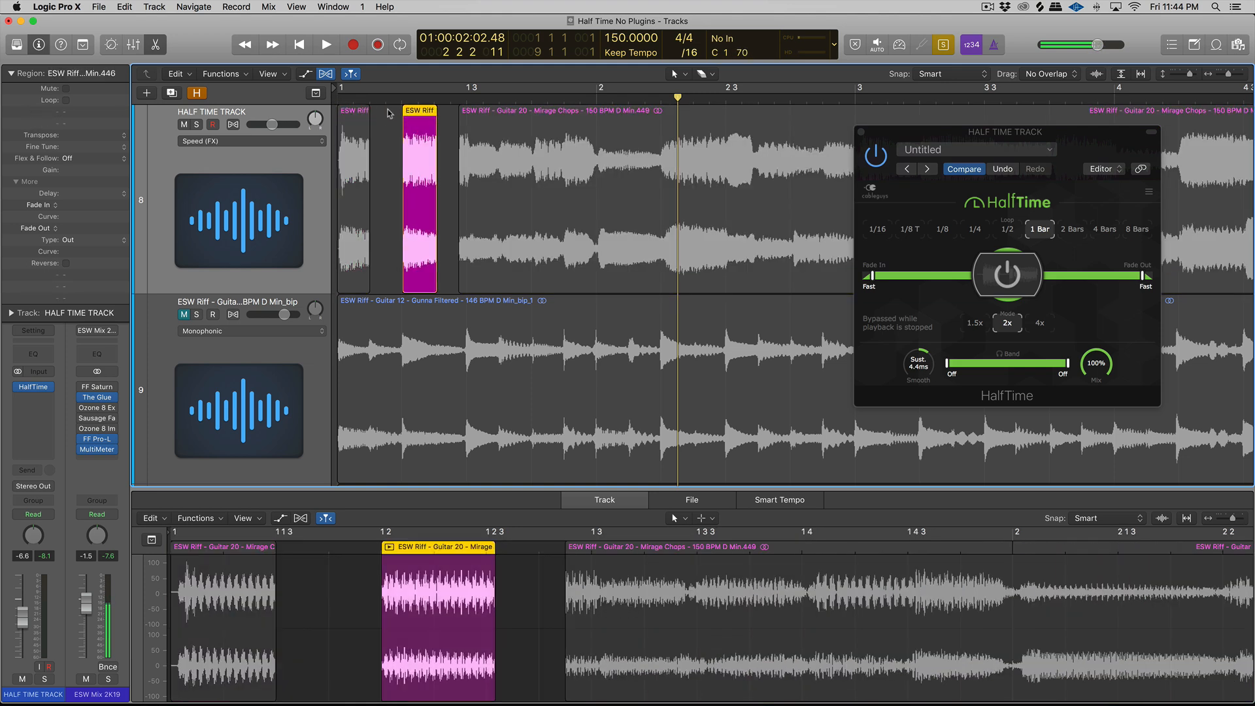
{"action": "left_click", "coordinate": [417, 135]}
{"action": "key", "text": "Delete"}
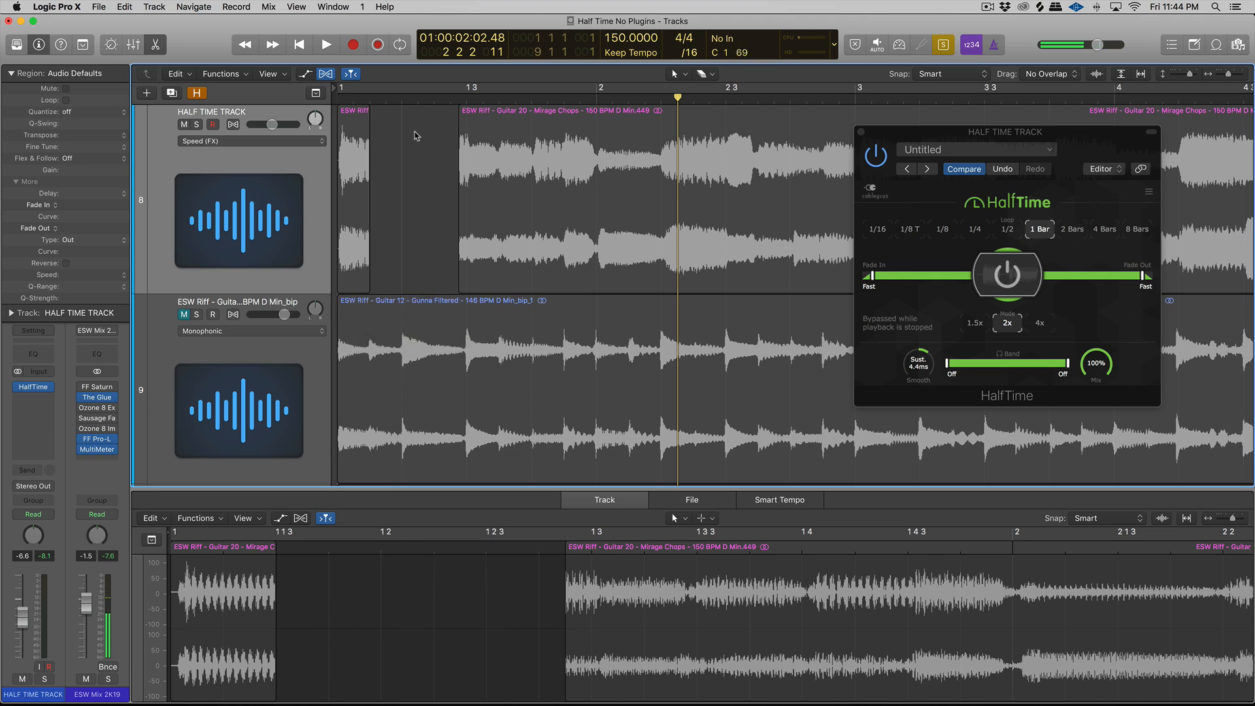
{"action": "left_click_drag", "start_coordinate": [367, 277], "coordinate": [458, 280]}
{"action": "key", "text": "space"}
{"action": "key", "text": "space"}
{"action": "left_click", "coordinate": [500, 96]}
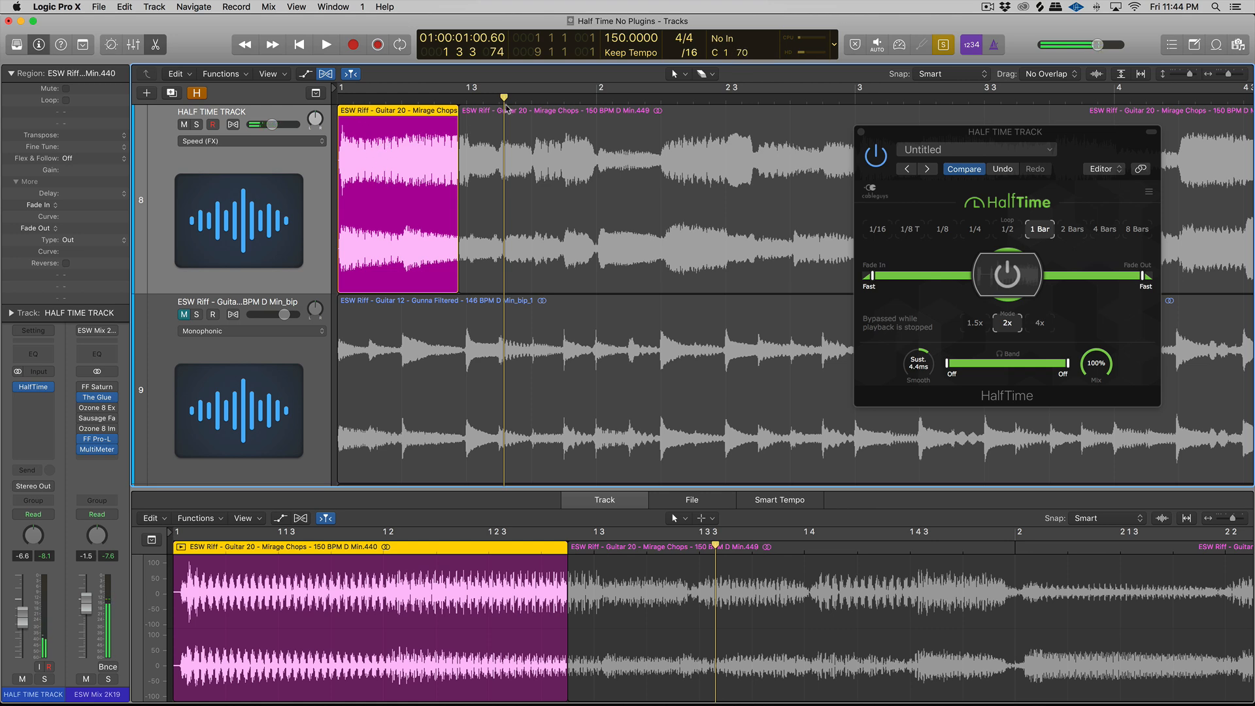
{"action": "left_click", "coordinate": [514, 129]}
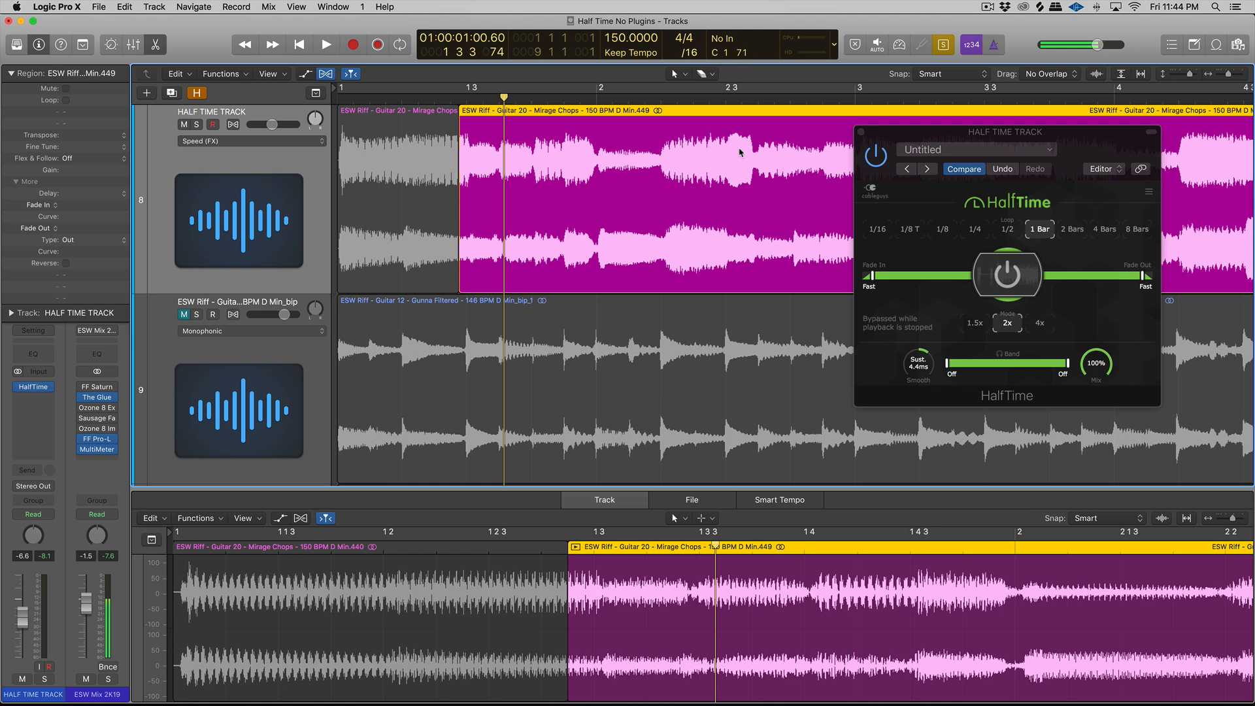
Step: Close the HalfTime window and undo all the chop edits back to the single uncut guitar region
{"action": "left_click", "coordinate": [861, 134]}
{"action": "left_click", "coordinate": [451, 167]}
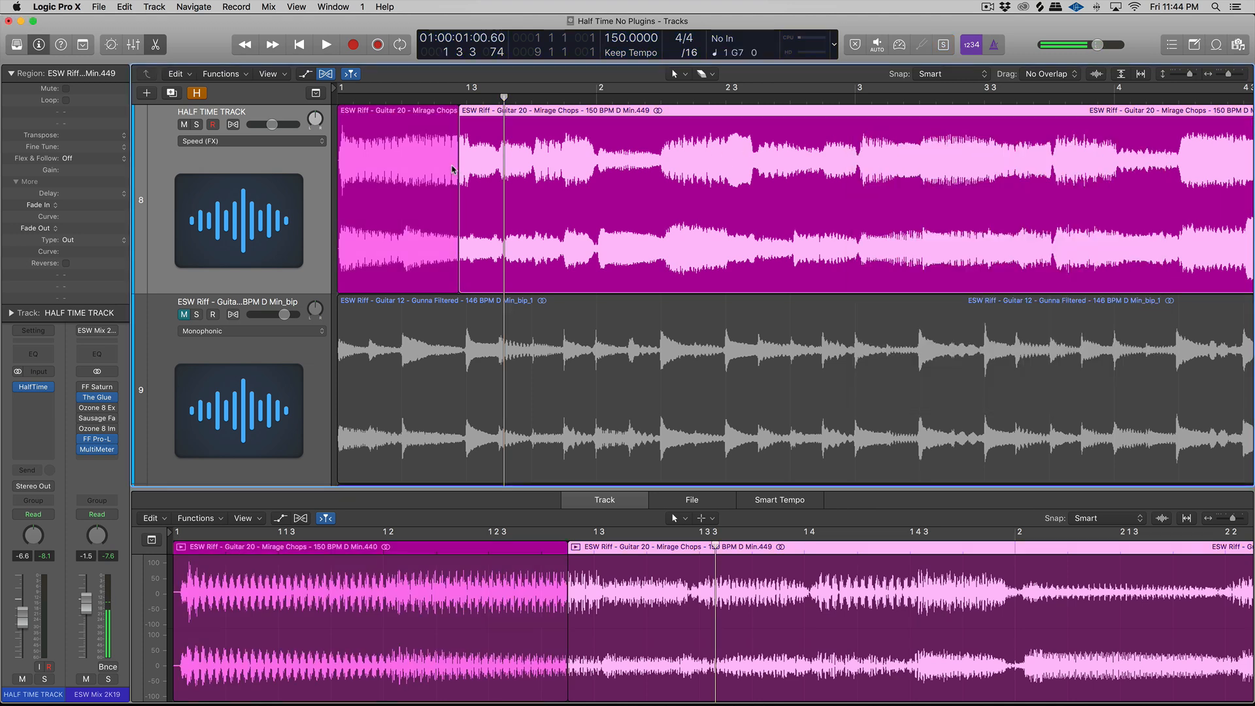
{"action": "key", "text": "super+z"}
{"action": "key", "text": "z"}
{"action": "key", "text": "super+z"}
{"action": "key", "text": "super+z"}
{"action": "key", "text": "z"}
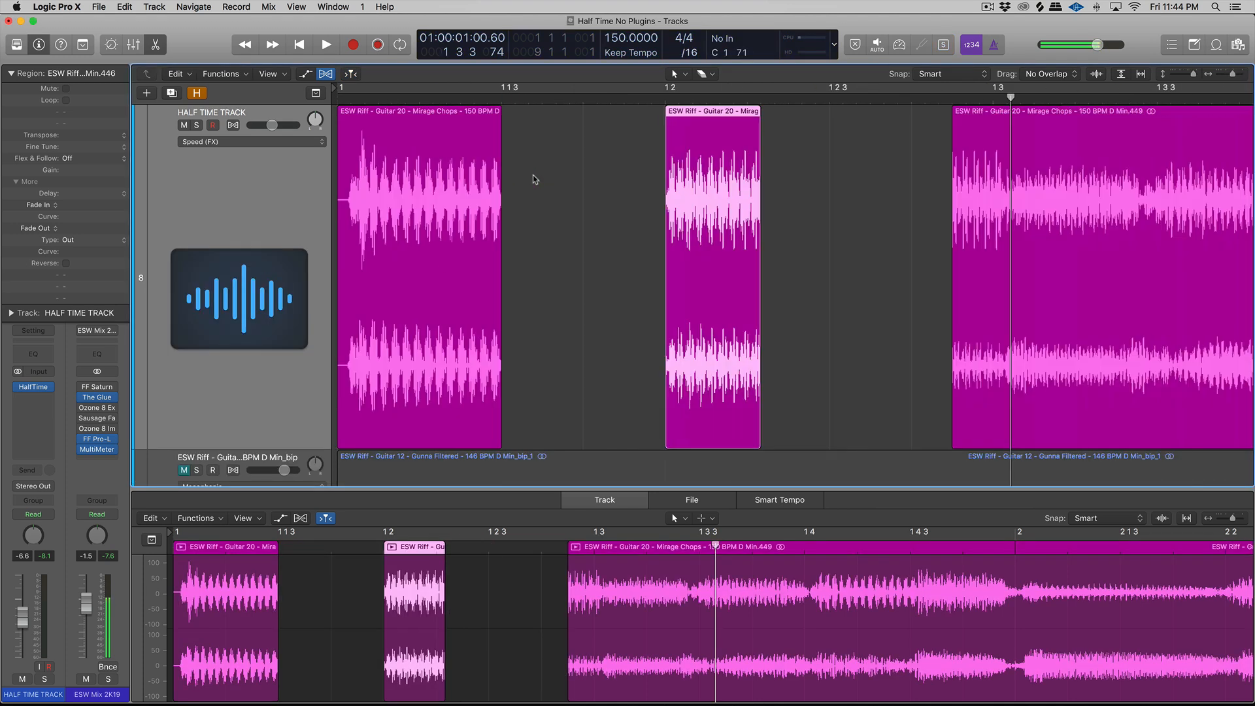
{"action": "key", "text": "super+z"}
{"action": "key", "text": "super+z"}
{"action": "key", "text": "super+z"}
{"action": "key", "text": "super+z"}
{"action": "key", "text": "super+z"}
{"action": "key", "text": "super+z"}
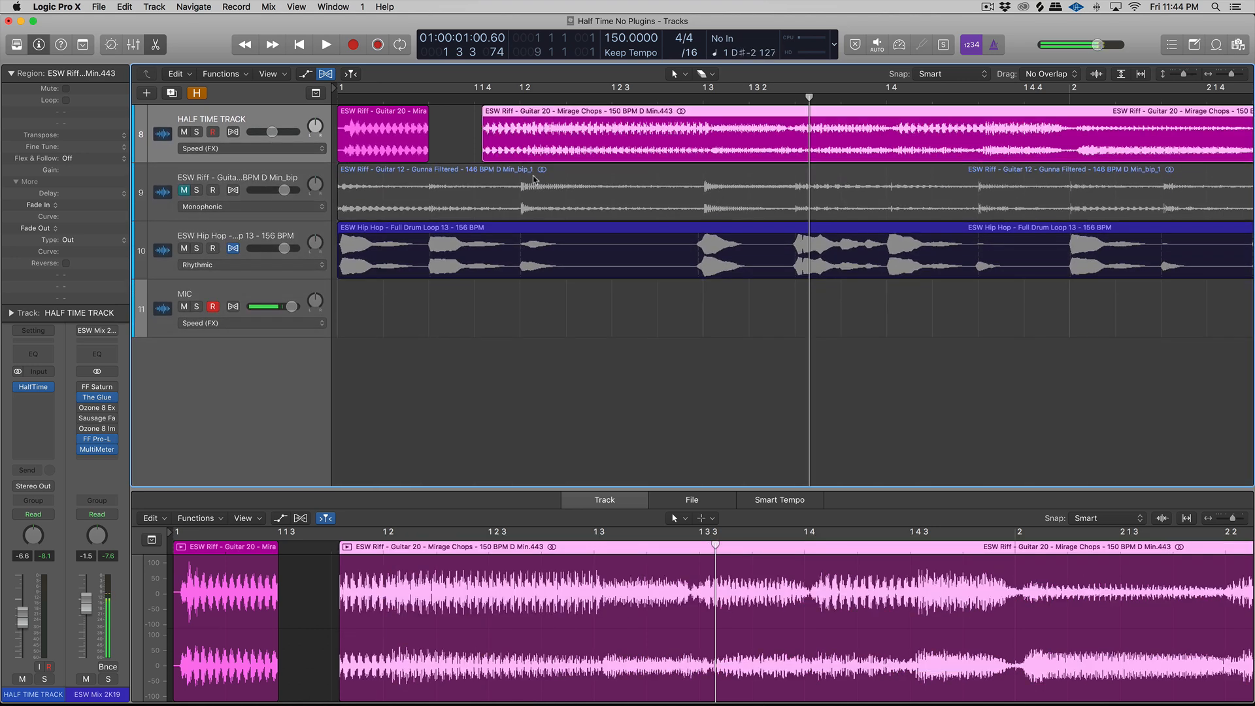
{"action": "key", "text": "super+z"}
{"action": "key", "text": "super+z"}
{"action": "key", "text": "super+z"}
Step: Bypass the HalfTime plug-in on the guitar track and audition the original loop with the drums
{"action": "key", "text": "super+Left"}
{"action": "key", "text": "super+Left"}
{"action": "key", "text": "super+Left"}
{"action": "key", "text": "super+Left"}
{"action": "key", "text": "super+Left"}
{"action": "key", "text": "super+Left"}
{"action": "left_click", "coordinate": [23, 387]}
{"action": "key", "text": "space"}
{"action": "key", "text": "space"}
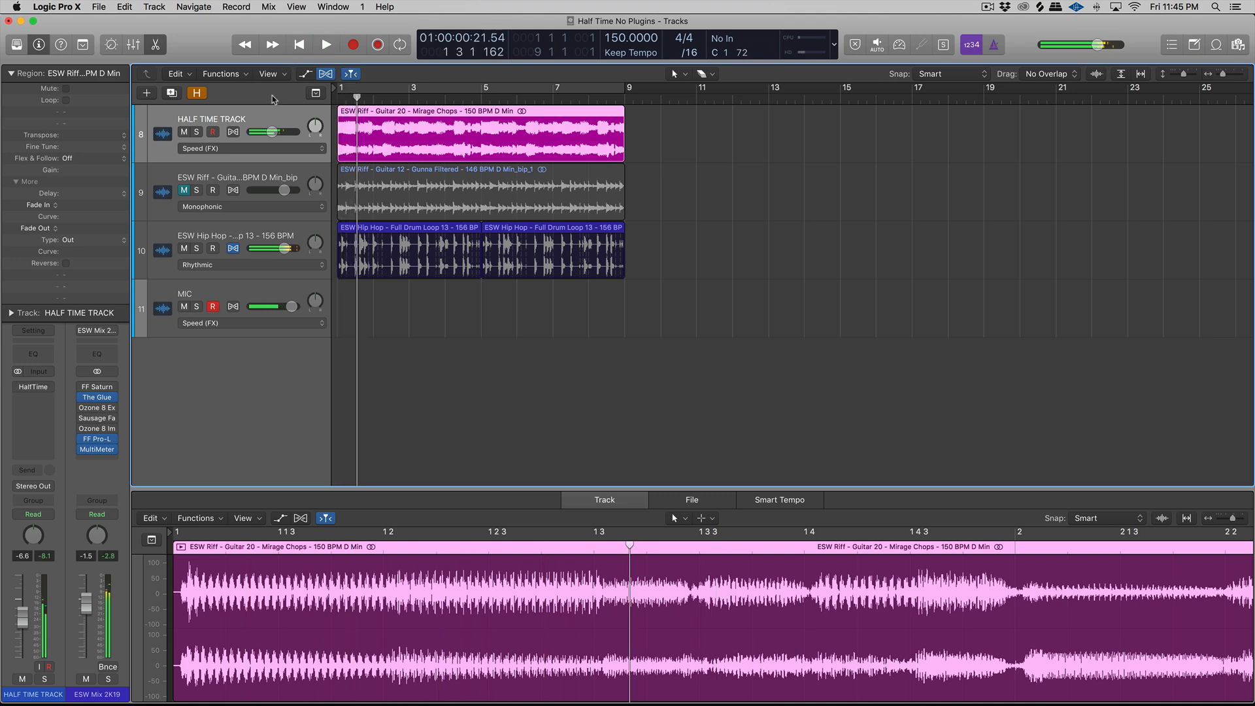
Step: Duplicate the HALF TIME TRACK, copy the guitar region onto the new track at bar 1 and close the audio editor
{"action": "key", "text": "super+d"}
{"action": "left_click_drag", "start_coordinate": [429, 113], "coordinate": [427, 173]}
{"action": "key", "text": "super+Right"}
{"action": "key", "text": "super+Right"}
{"action": "scroll", "coordinate": [431, 169], "scroll_direction": "left", "scroll_amount": 3}
{"action": "key", "text": "super+Down"}
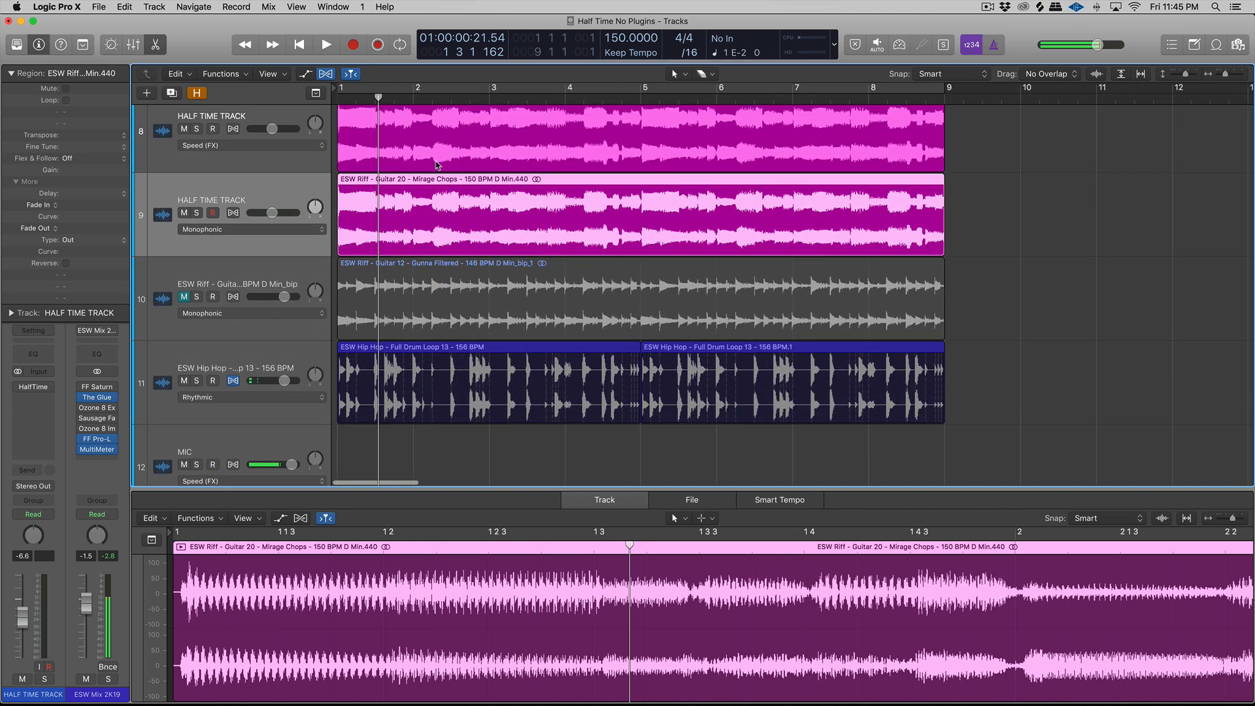
{"action": "key", "text": "e"}
Step: Try a single split of the copied guitar region at bar 2 with the Scissors tool
{"action": "key", "text": "super+Right"}
{"action": "key", "text": "t"}
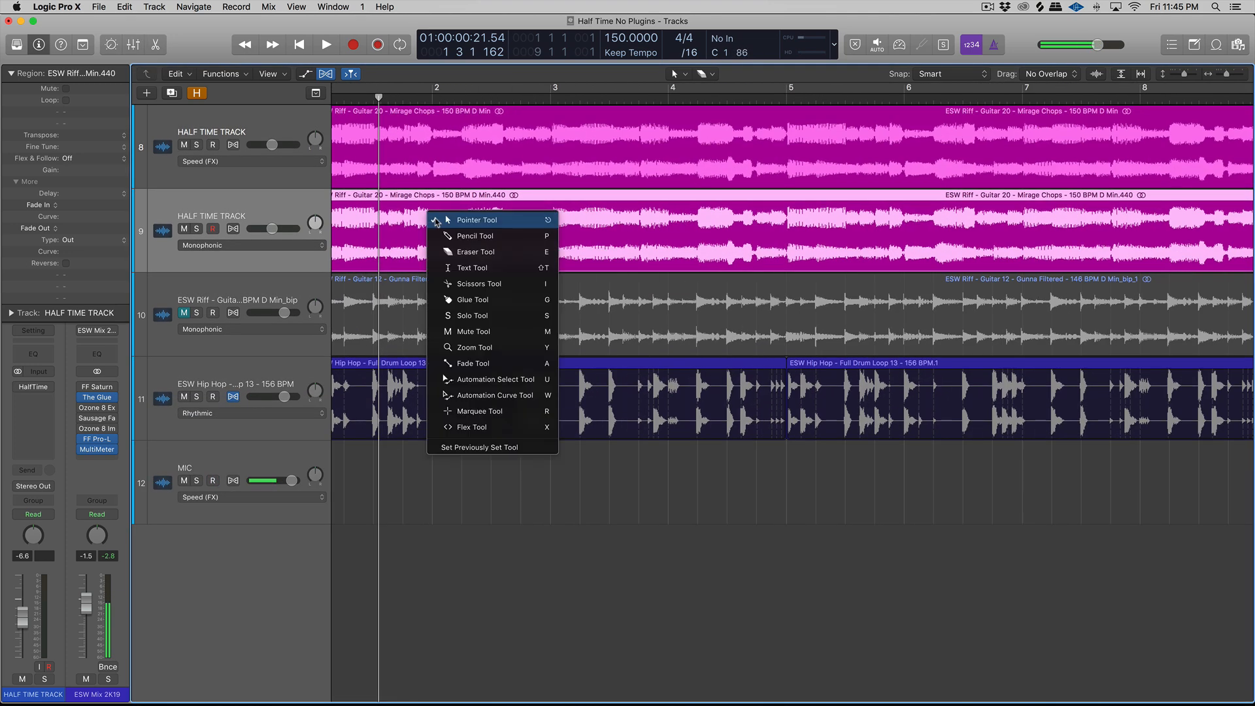
{"action": "key", "text": "i"}
{"action": "key", "text": "super+Right"}
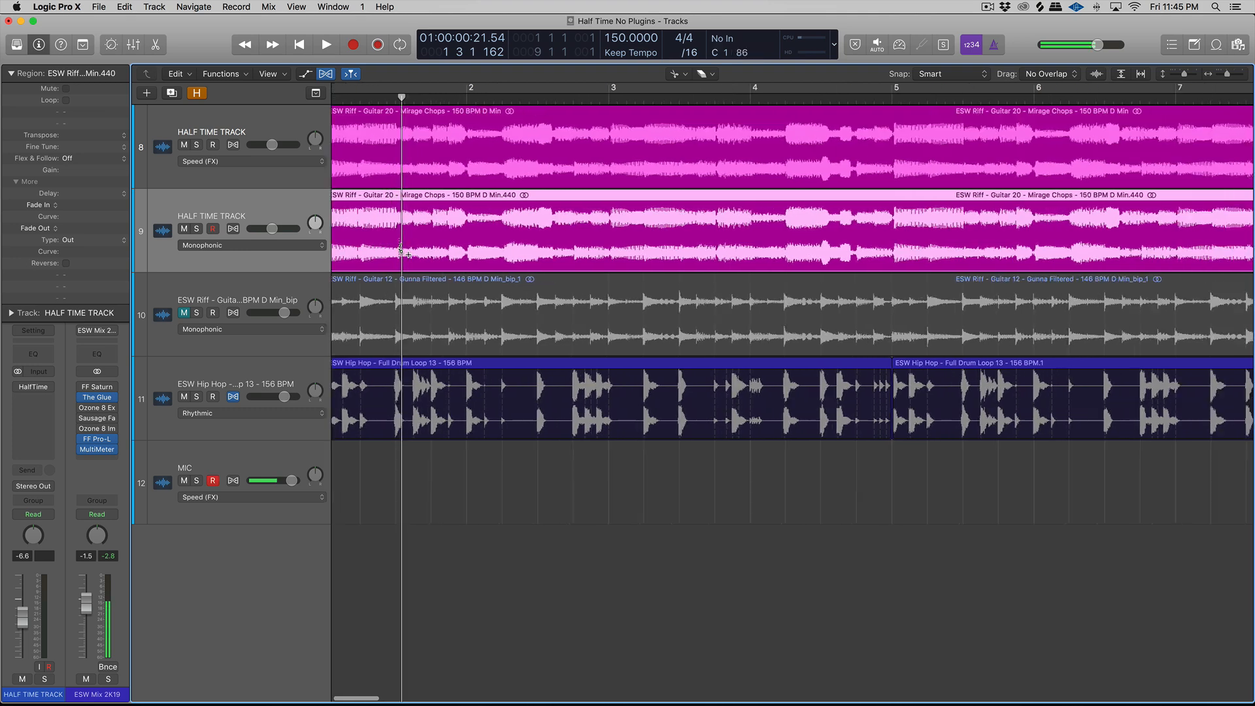
{"action": "scroll", "coordinate": [413, 247], "scroll_direction": "left", "scroll_amount": 2}
{"action": "left_click_drag", "start_coordinate": [410, 248], "coordinate": [491, 252]}
{"action": "key", "text": "super+Left"}
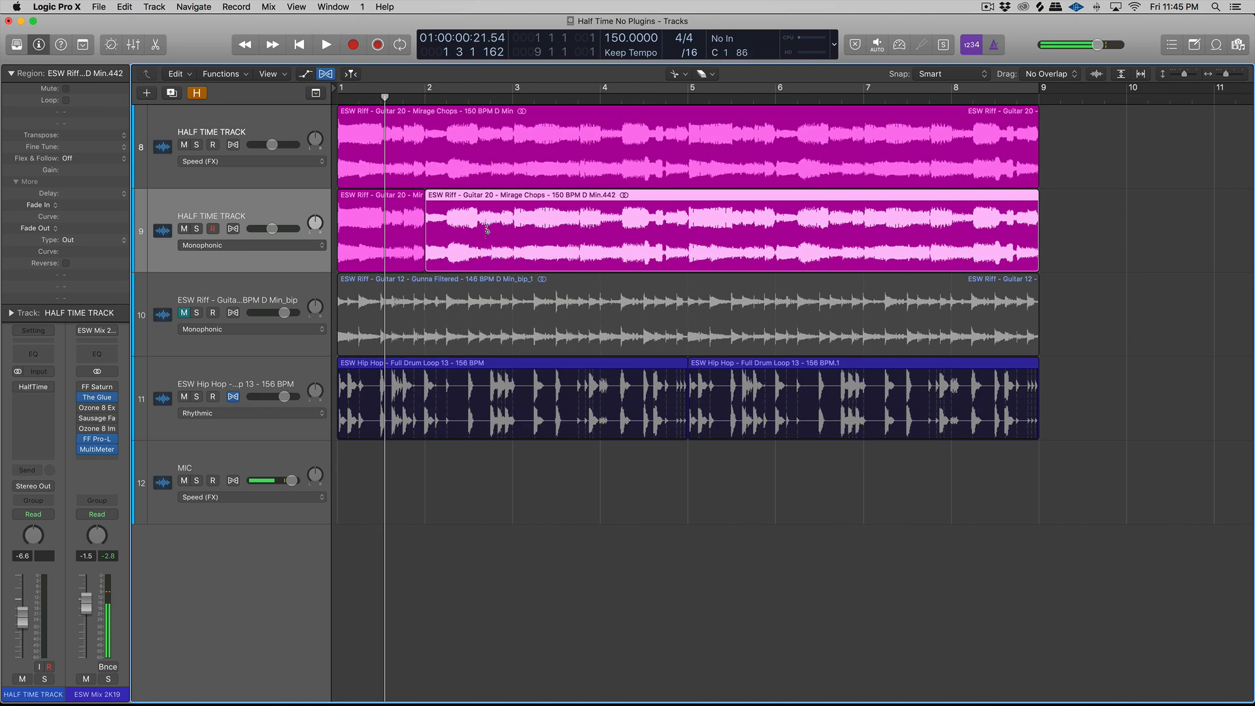
{"action": "key", "text": "super+z"}
Step: Split the copied guitar region into eight one-bar slices, mute the original guitar track and select all the slices
{"action": "key", "text": "t"}
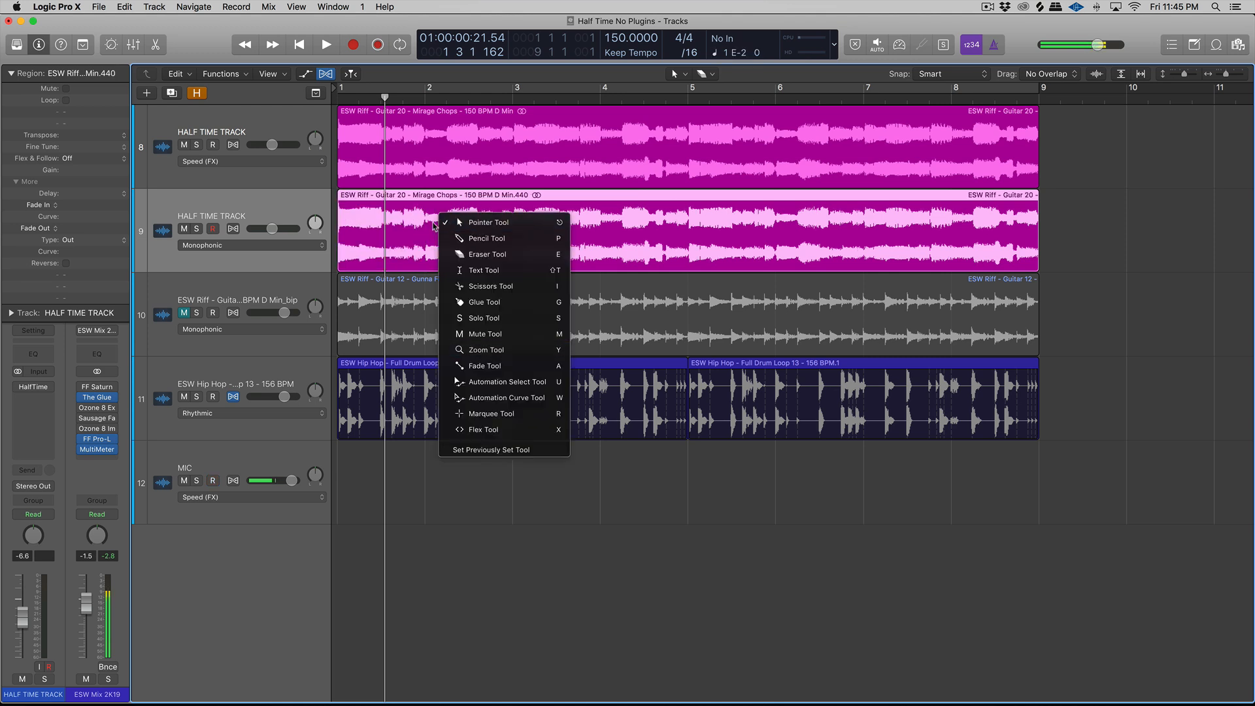
{"action": "key", "text": "i"}
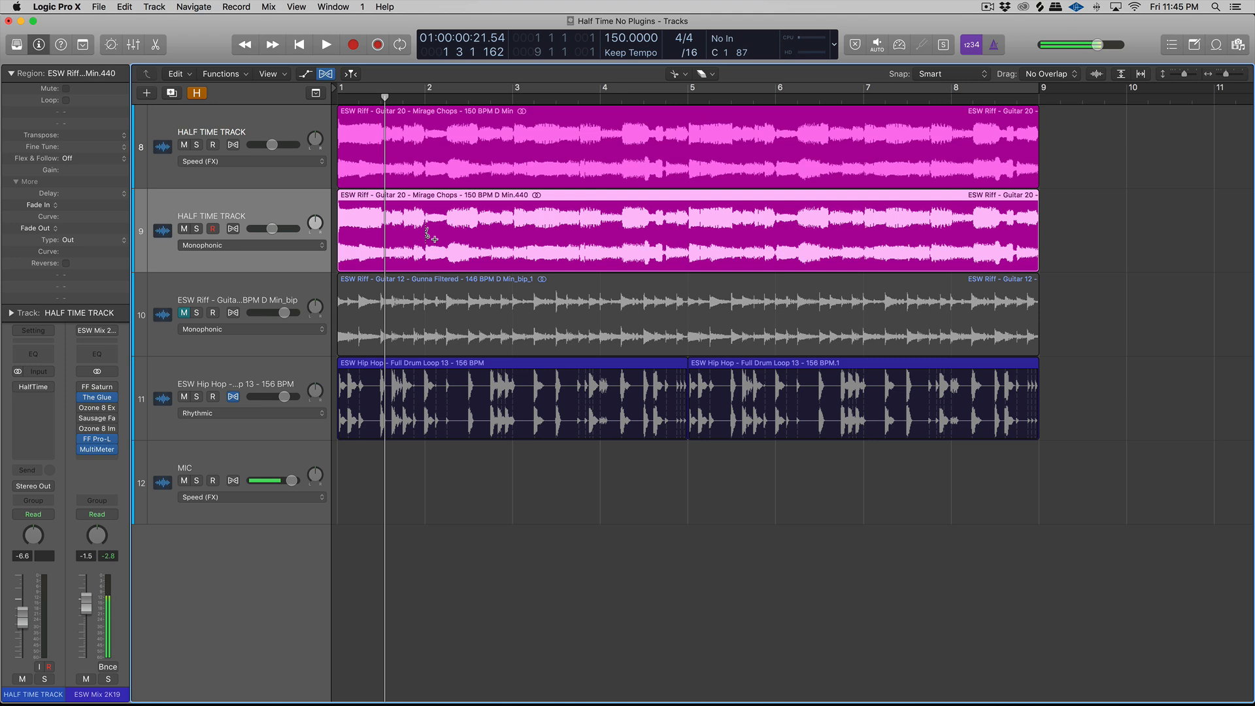
{"action": "left_click", "coordinate": [426, 233], "text": "alt"}
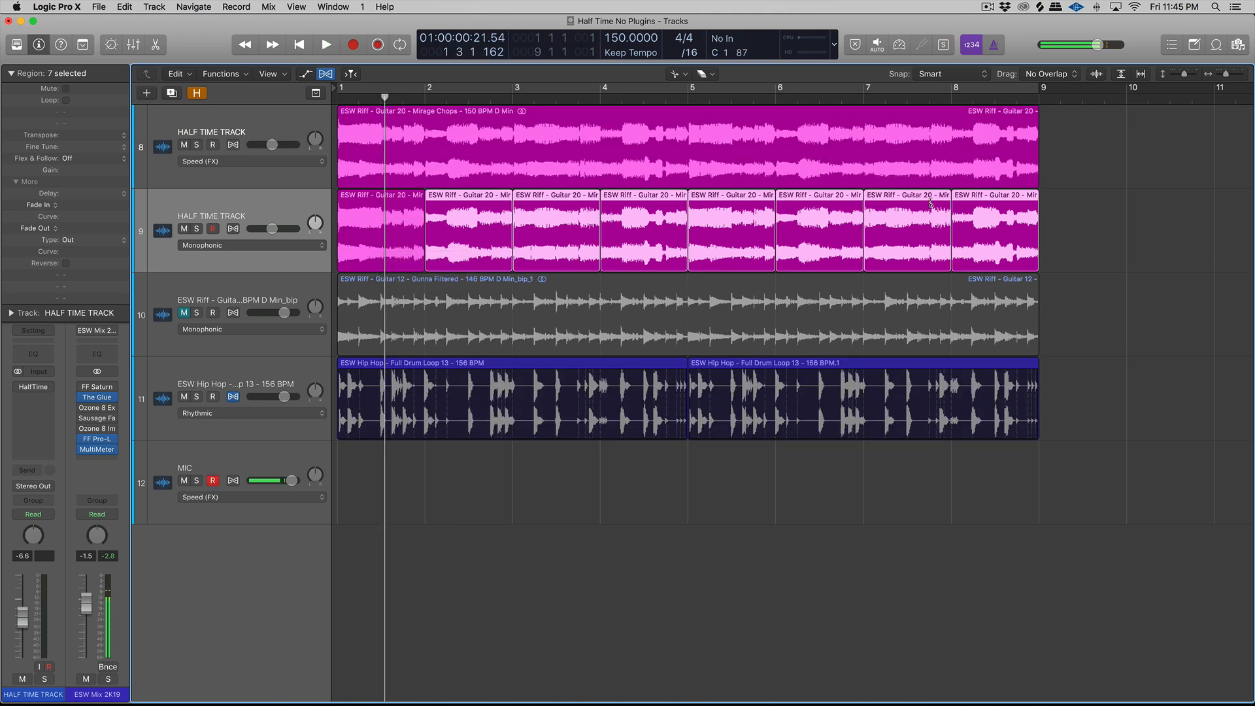
{"action": "left_click", "coordinate": [183, 145]}
{"action": "left_click", "coordinate": [287, 213]}
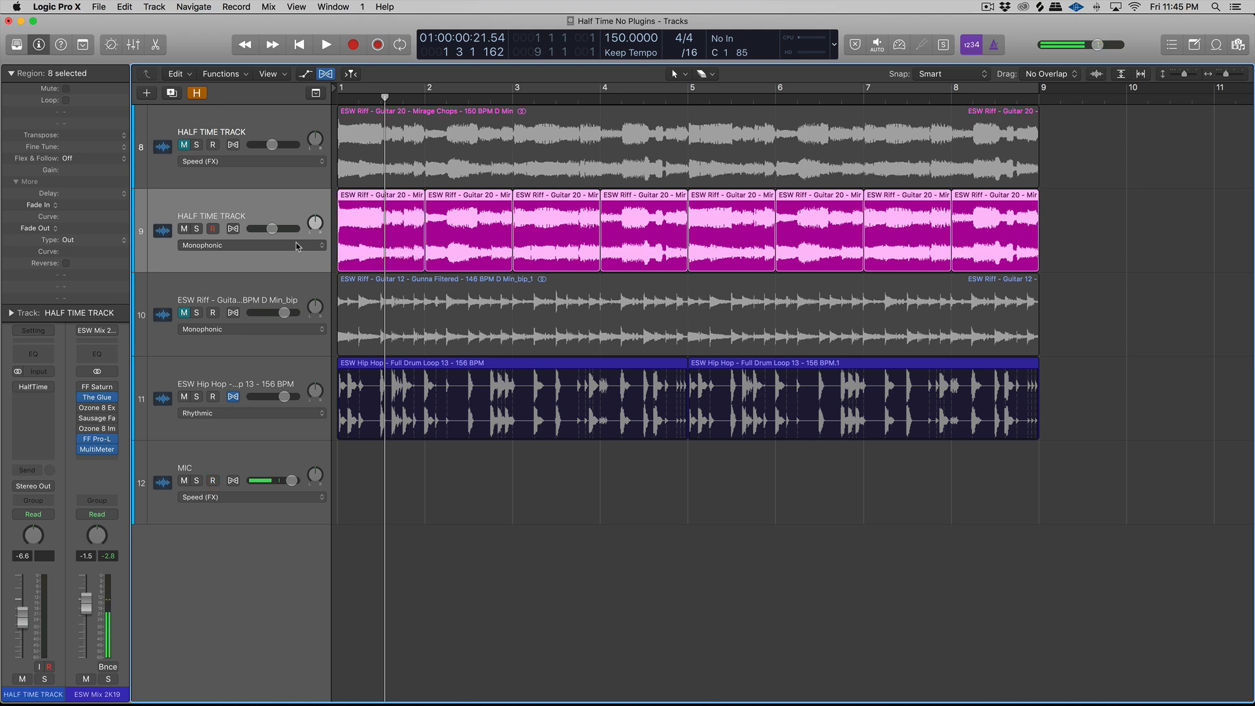
Step: Move the seven guitar slices from bar 2 onward one bar later, leaving the first slice at bar 1
{"action": "left_click_drag", "start_coordinate": [1062, 202], "coordinate": [544, 198]}
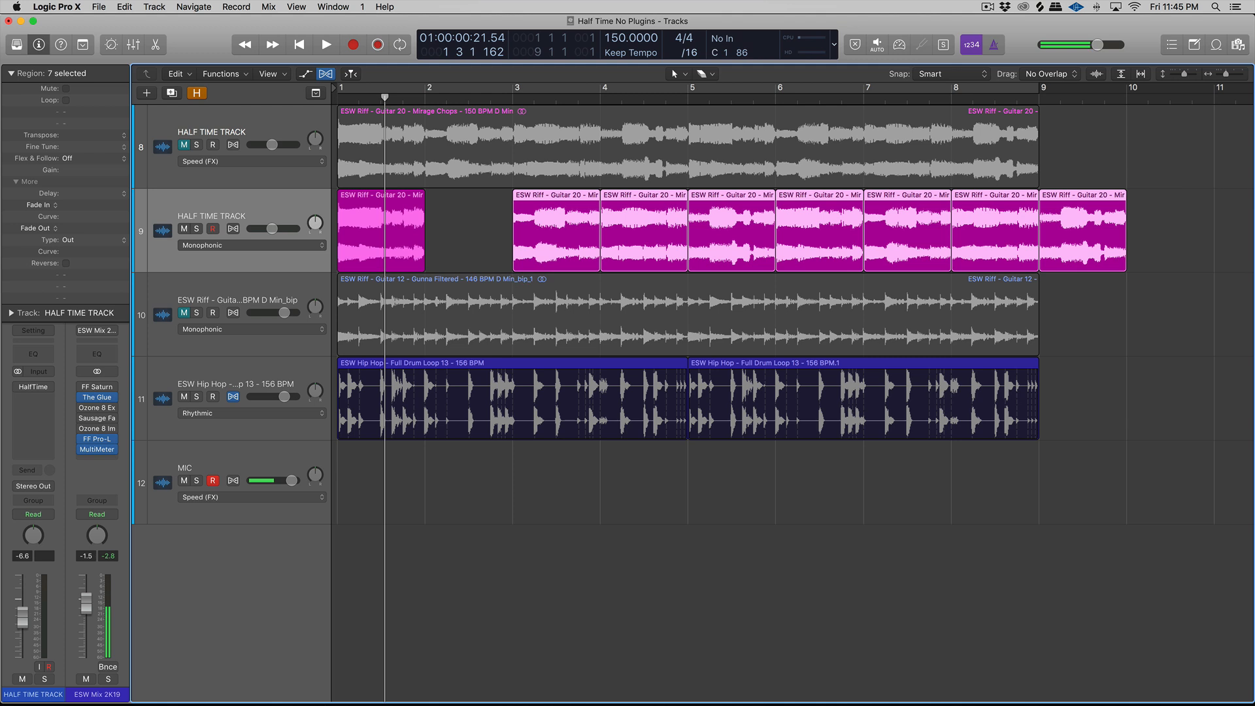
{"action": "left_click", "coordinate": [389, 201]}
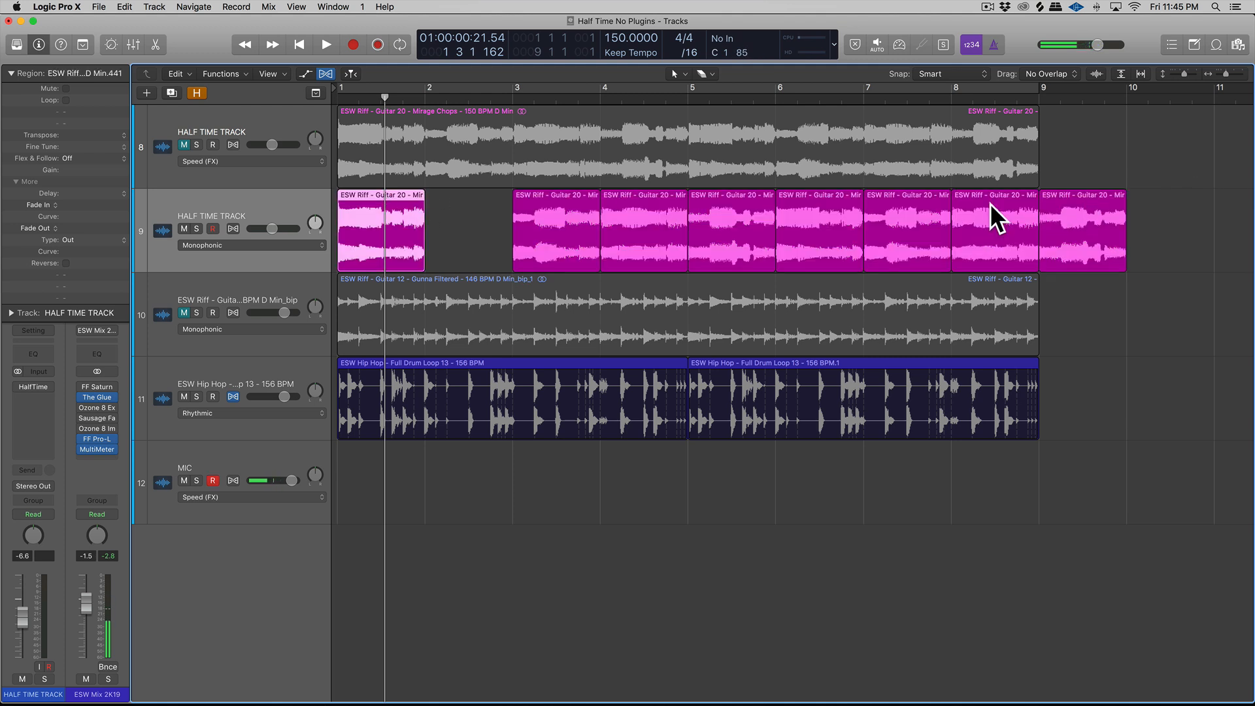
{"action": "left_click_drag", "start_coordinate": [479, 215], "coordinate": [1104, 211]}
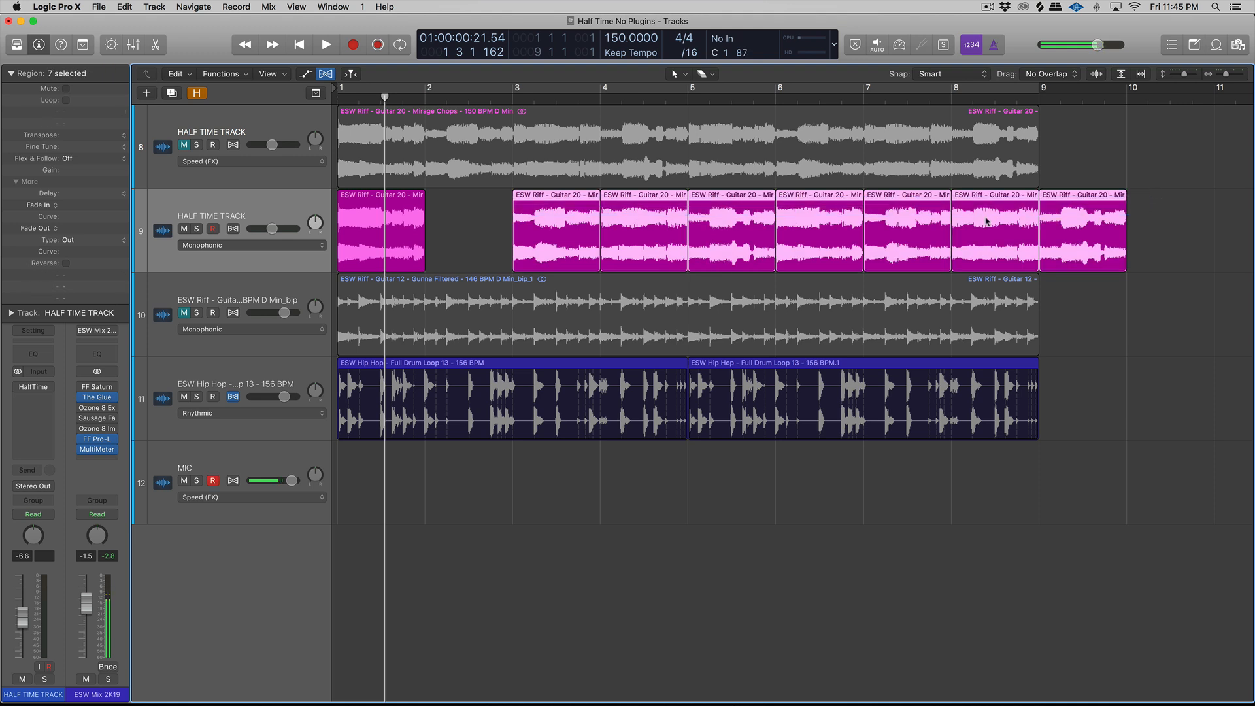
Step: Select all eight guitar slices, enable Flex on their track in Speed (FX) mode and audition them
{"action": "left_click", "coordinate": [404, 203], "text": "shift"}
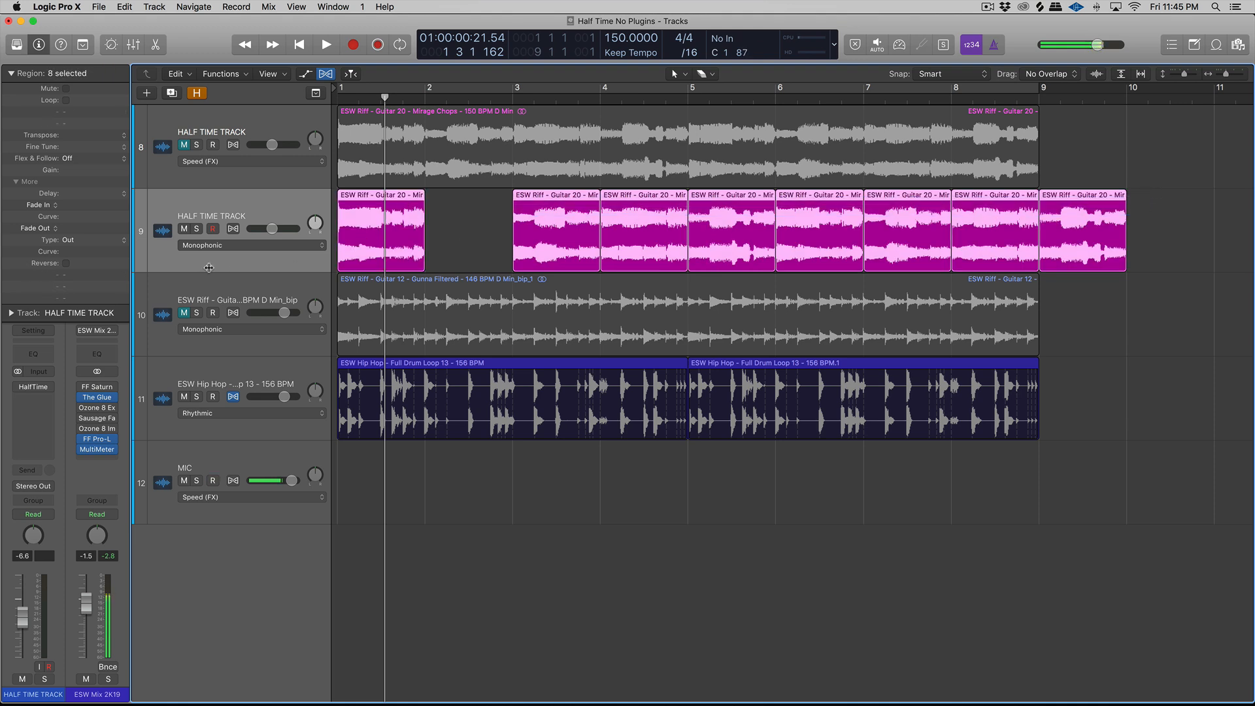
{"action": "left_click", "coordinate": [195, 246]}
{"action": "left_click", "coordinate": [196, 283]}
{"action": "key", "text": "space"}
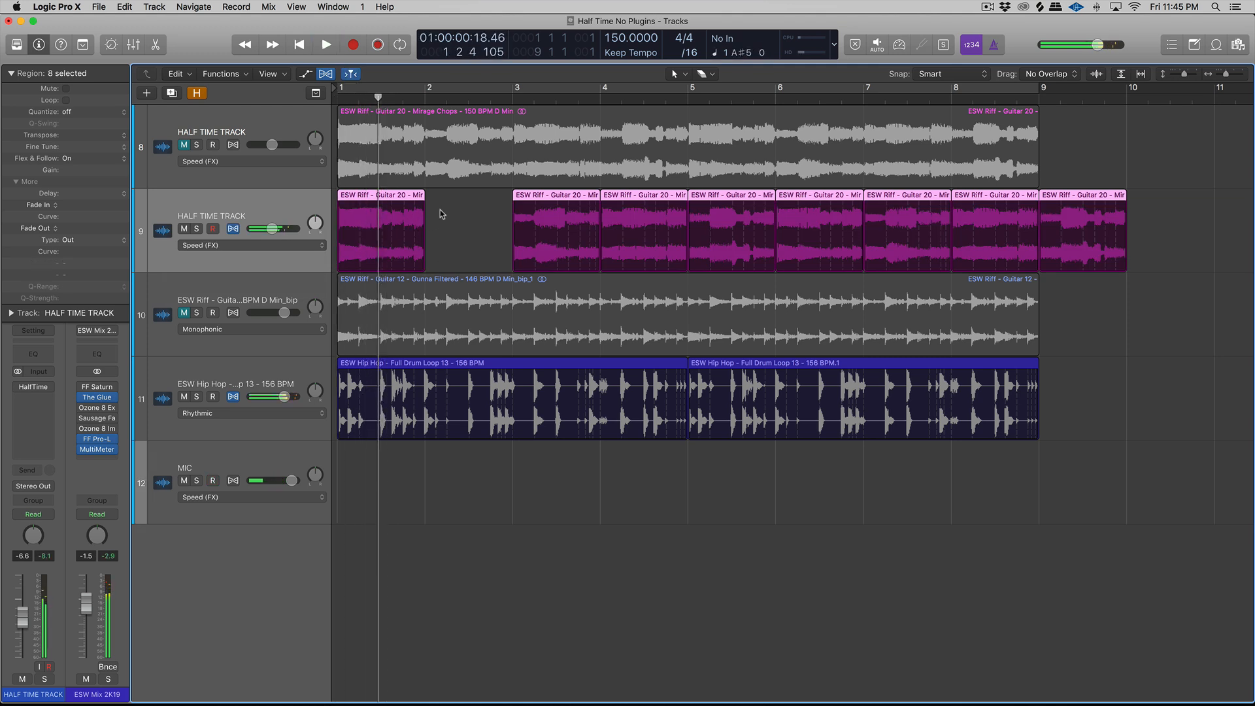
Step: Try to stretch the end of the first guitar slice past bar 2
{"action": "left_click", "coordinate": [426, 204]}
{"action": "left_click", "coordinate": [420, 200]}
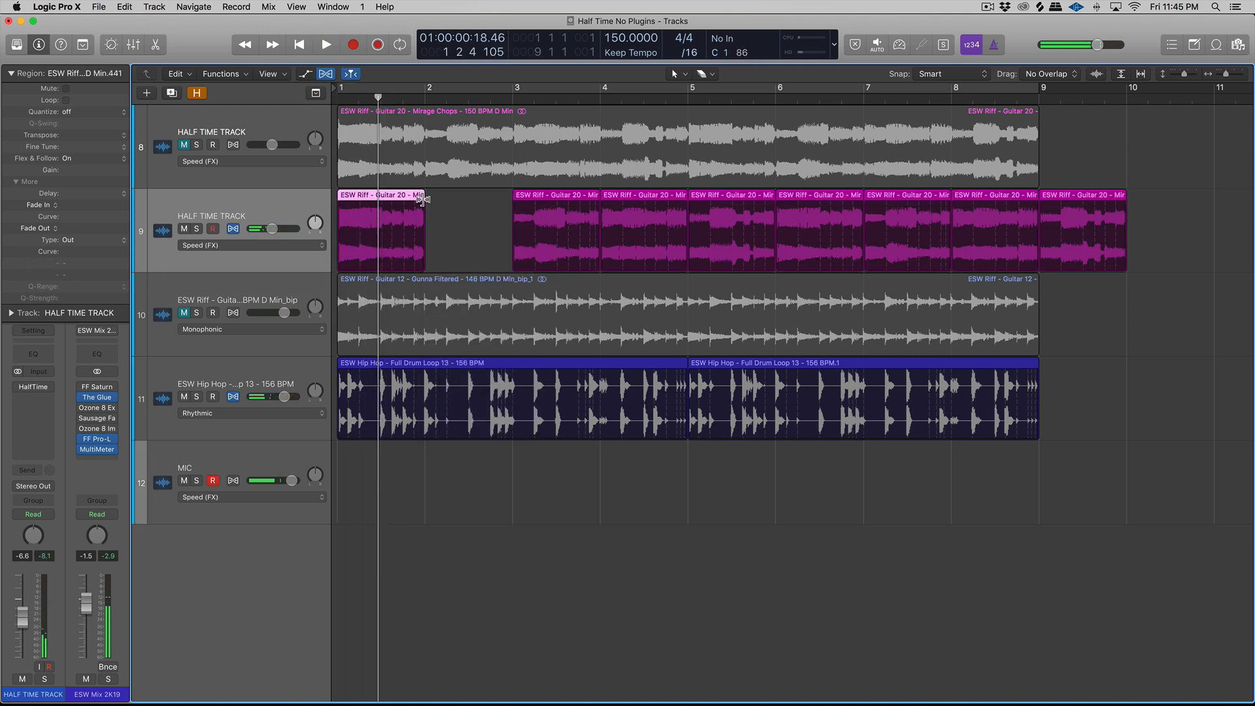
{"action": "left_click_drag", "start_coordinate": [423, 199], "coordinate": [462, 202]}
{"action": "key", "text": "super+z"}
Step: Time-stretch the guitar slices to twice their length and move the slice at bar 3 to bar 2
{"action": "key", "text": "Return"}
{"action": "key", "text": "space"}
{"action": "key", "text": "Return"}
{"action": "key", "text": "space"}
{"action": "left_click_drag", "start_coordinate": [1163, 205], "coordinate": [475, 195]}
{"action": "left_click", "coordinate": [1089, 325]}
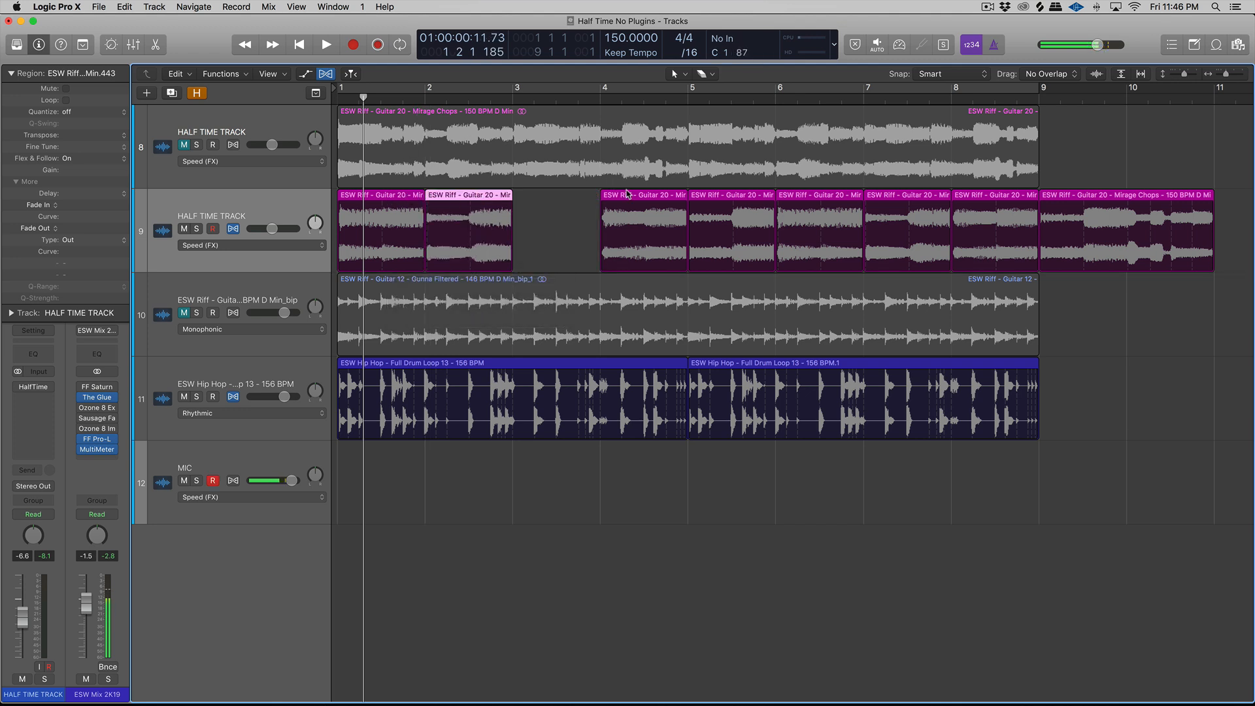
Step: Move the five guitar slices at bars 4 to 8 one bar earlier and audition the chopped track
{"action": "left_click_drag", "start_coordinate": [571, 206], "coordinate": [968, 216]}
{"action": "left_click_drag", "start_coordinate": [651, 197], "coordinate": [559, 197]}
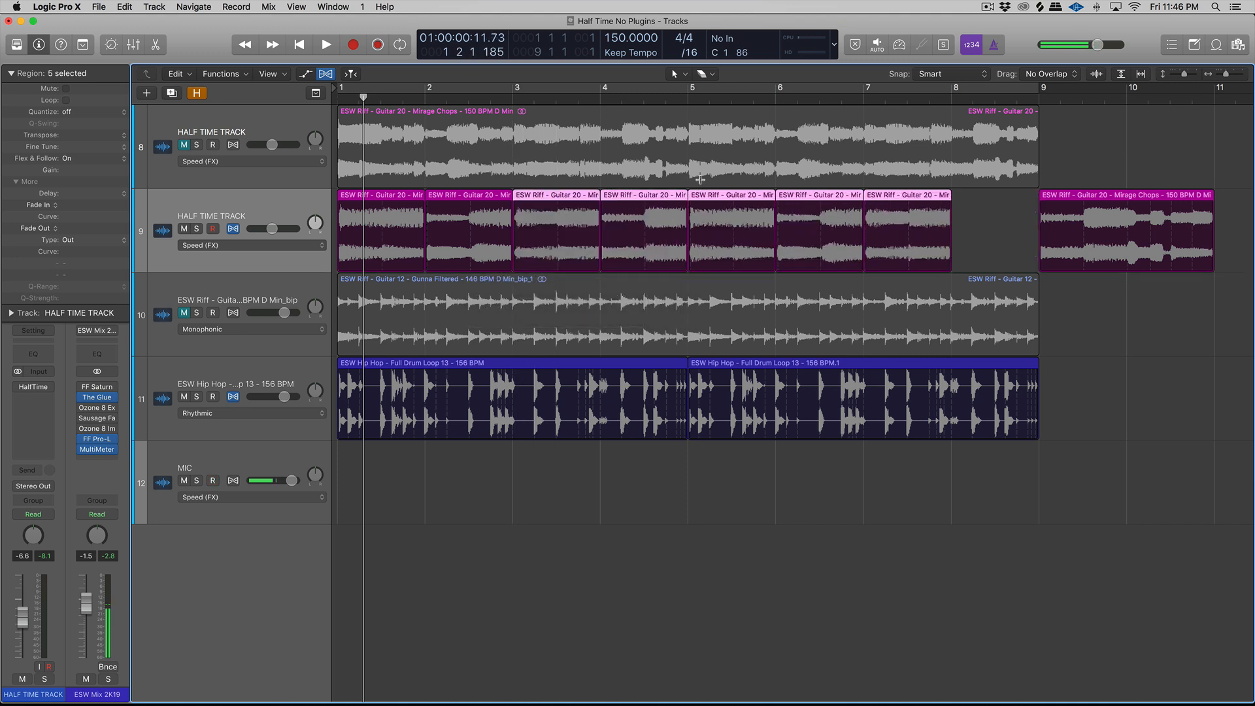
{"action": "left_click", "coordinate": [239, 202]}
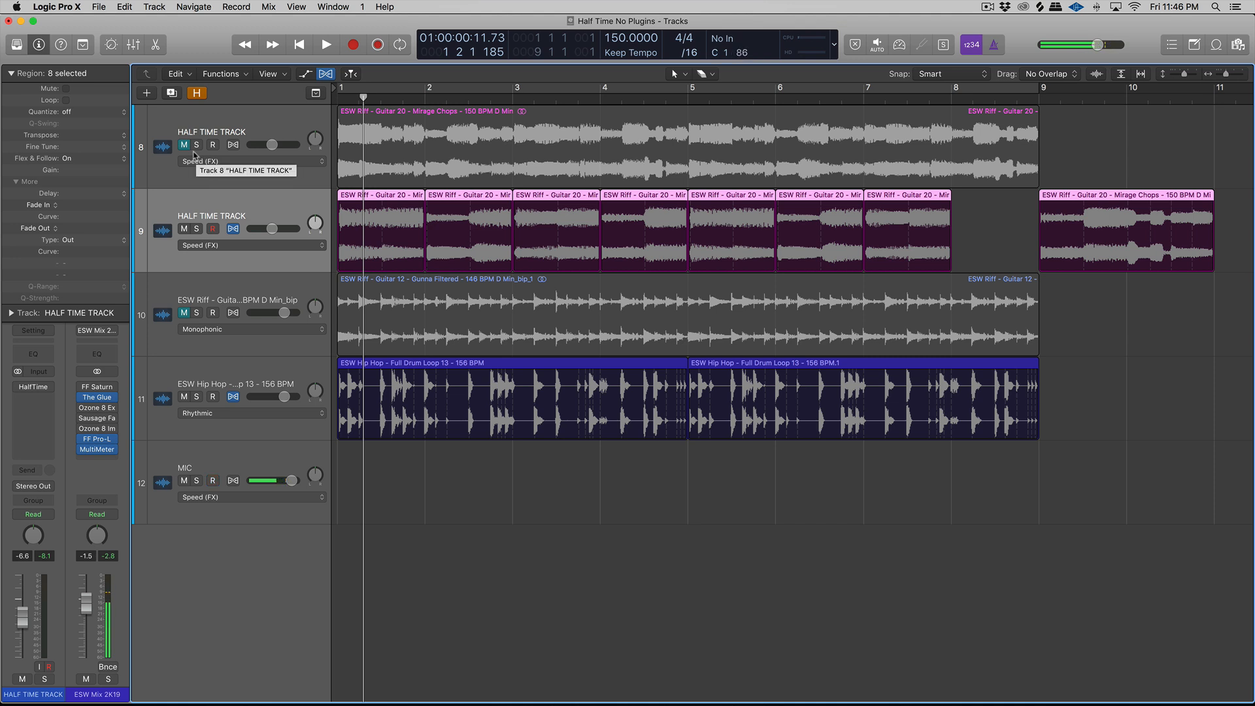
{"action": "key", "text": "space"}
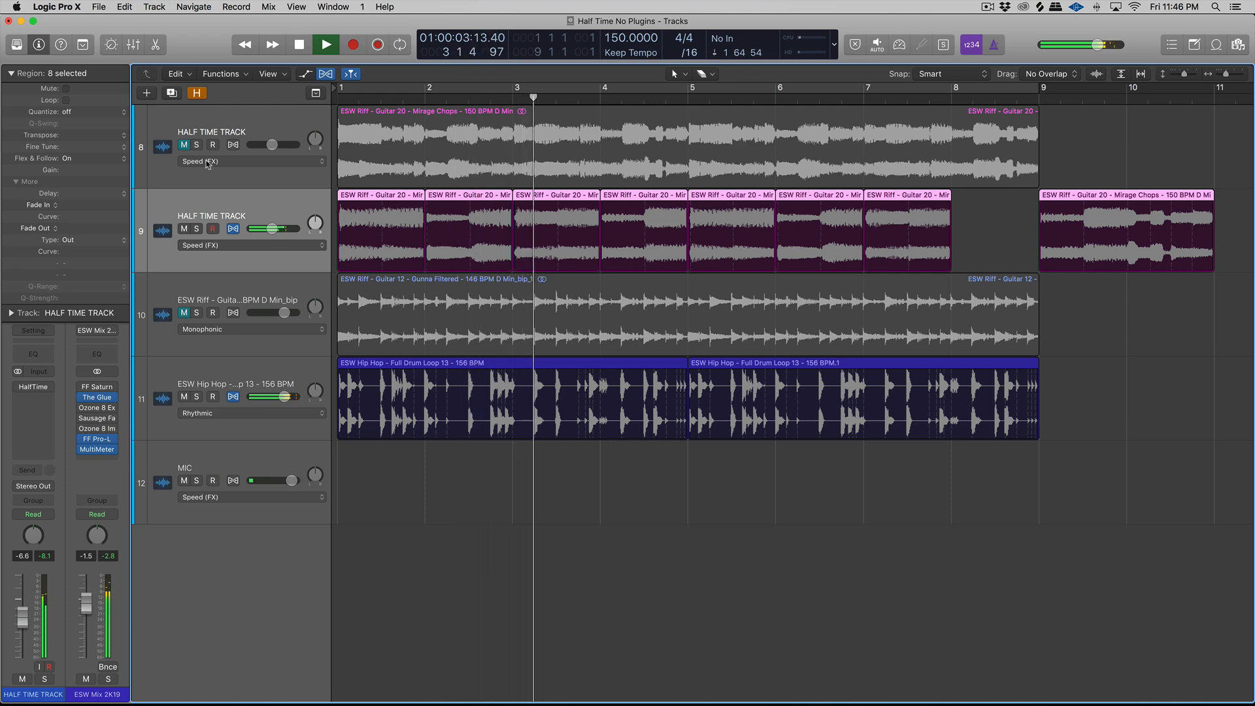
{"action": "key", "text": "space"}
Step: Unmute and solo the original guitar track, switch its HalfTime plug-in on and audition it for comparison with the chopped track
{"action": "left_click", "coordinate": [187, 129]}
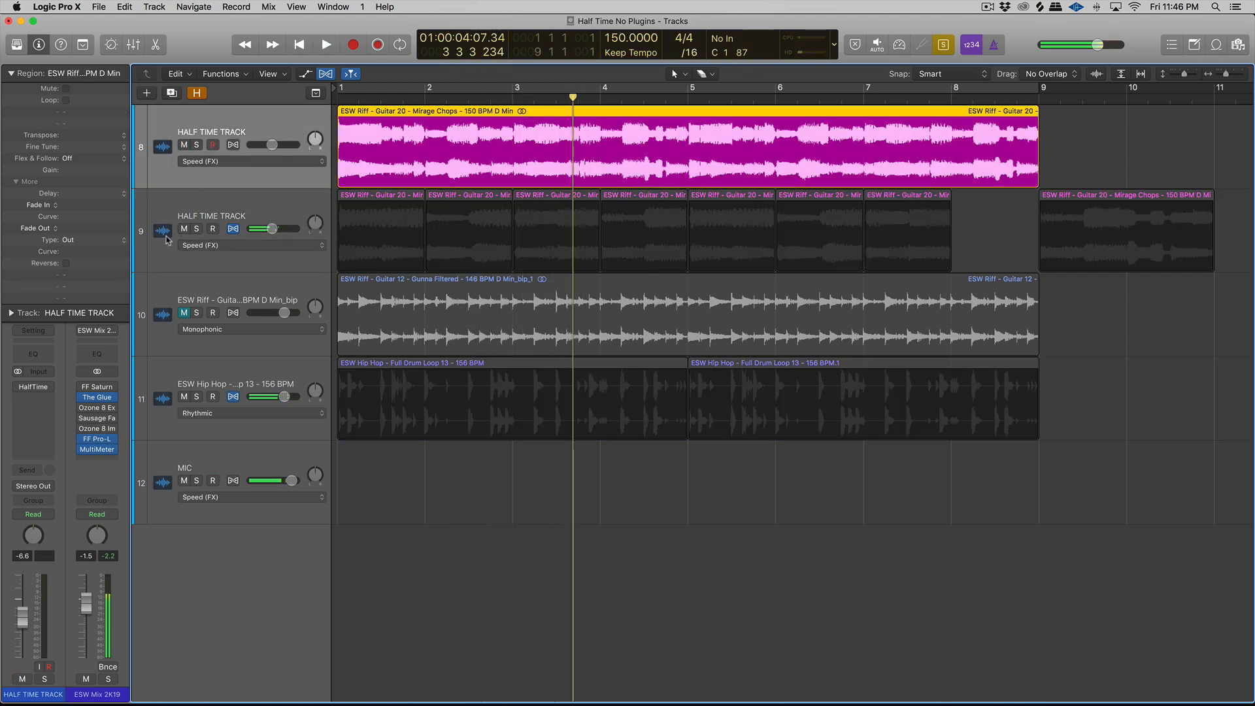
{"action": "left_click", "coordinate": [32, 386]}
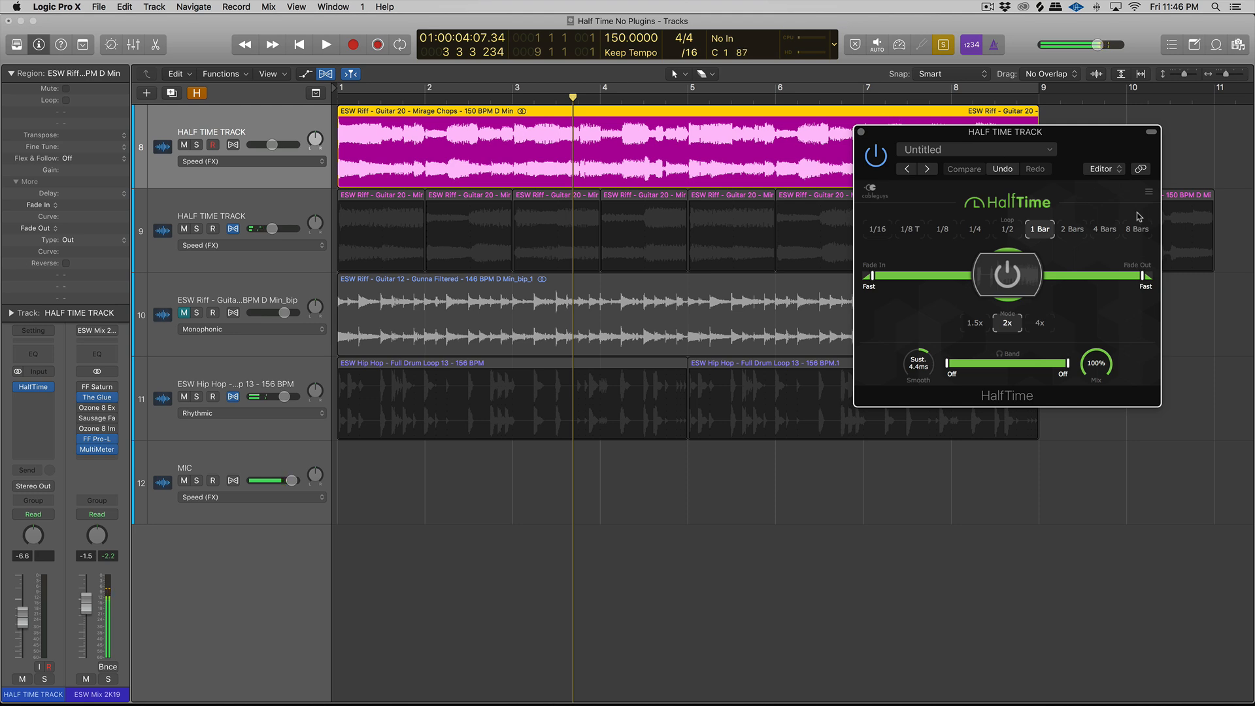
{"action": "key", "text": "shift+space"}
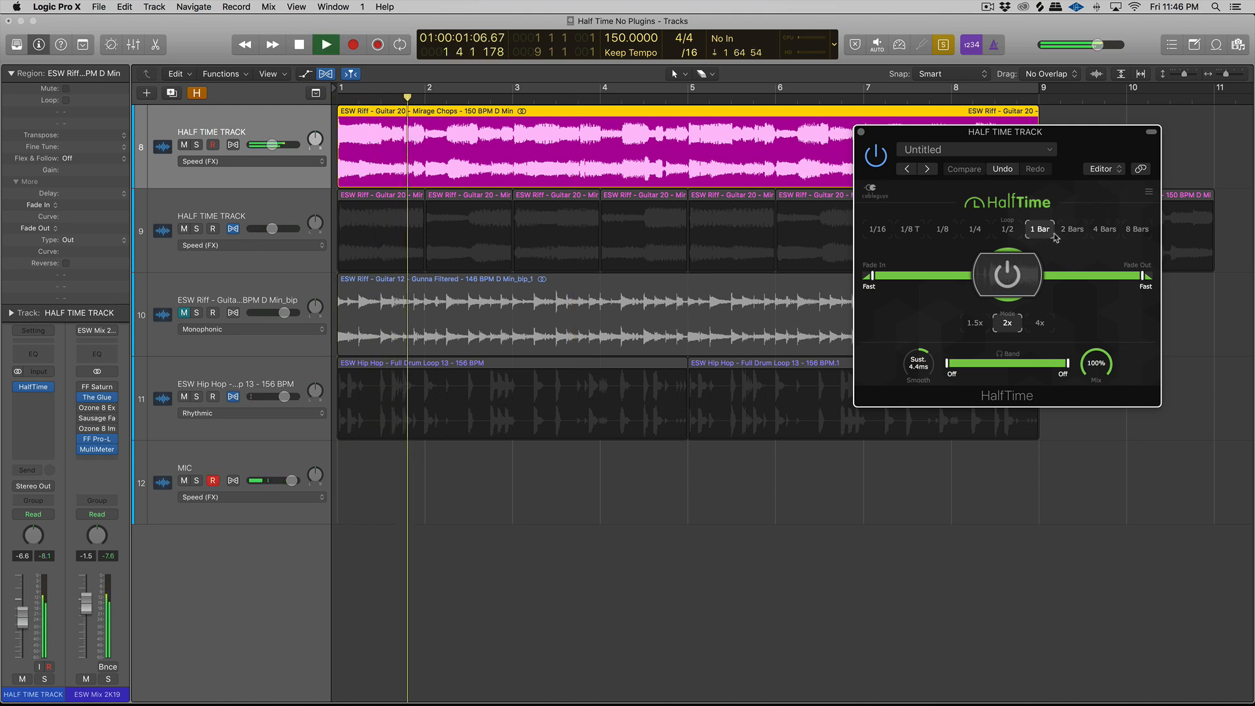
{"action": "key", "text": "space"}
{"action": "left_click", "coordinate": [255, 221]}
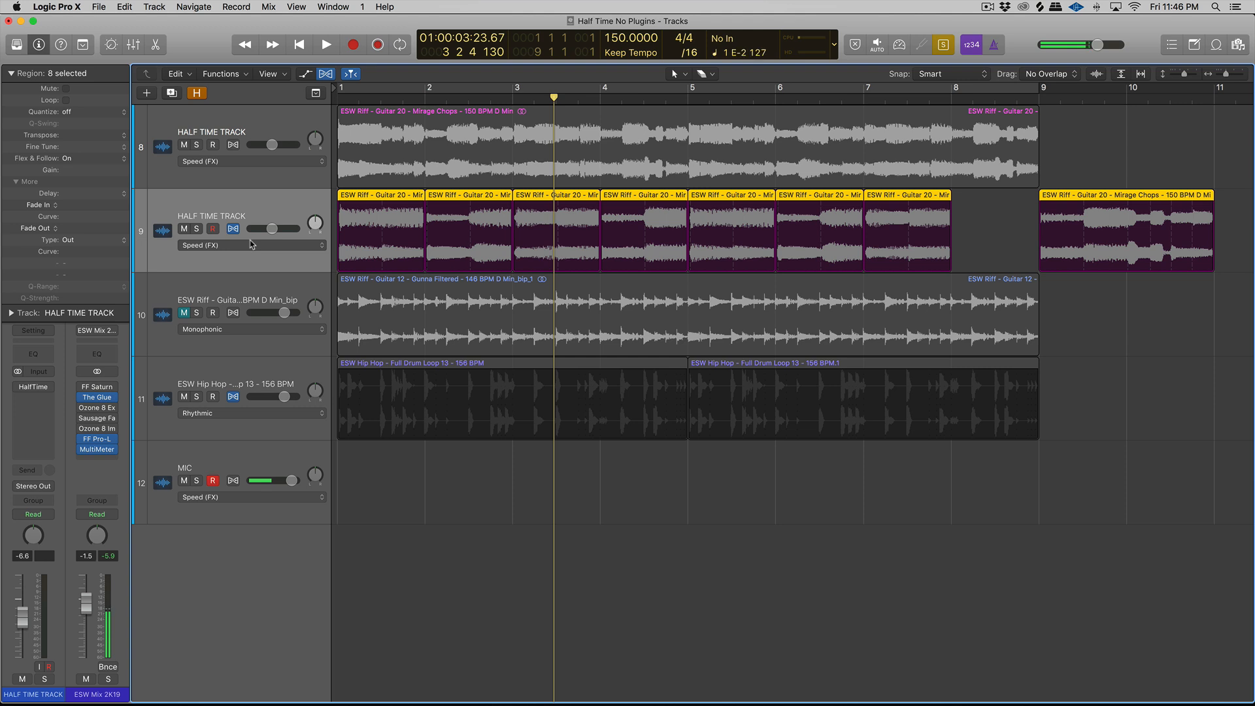
Step: Change the chopped guitar track's flex mode to Polyphonic and audition it from the start
{"action": "left_click", "coordinate": [250, 247]}
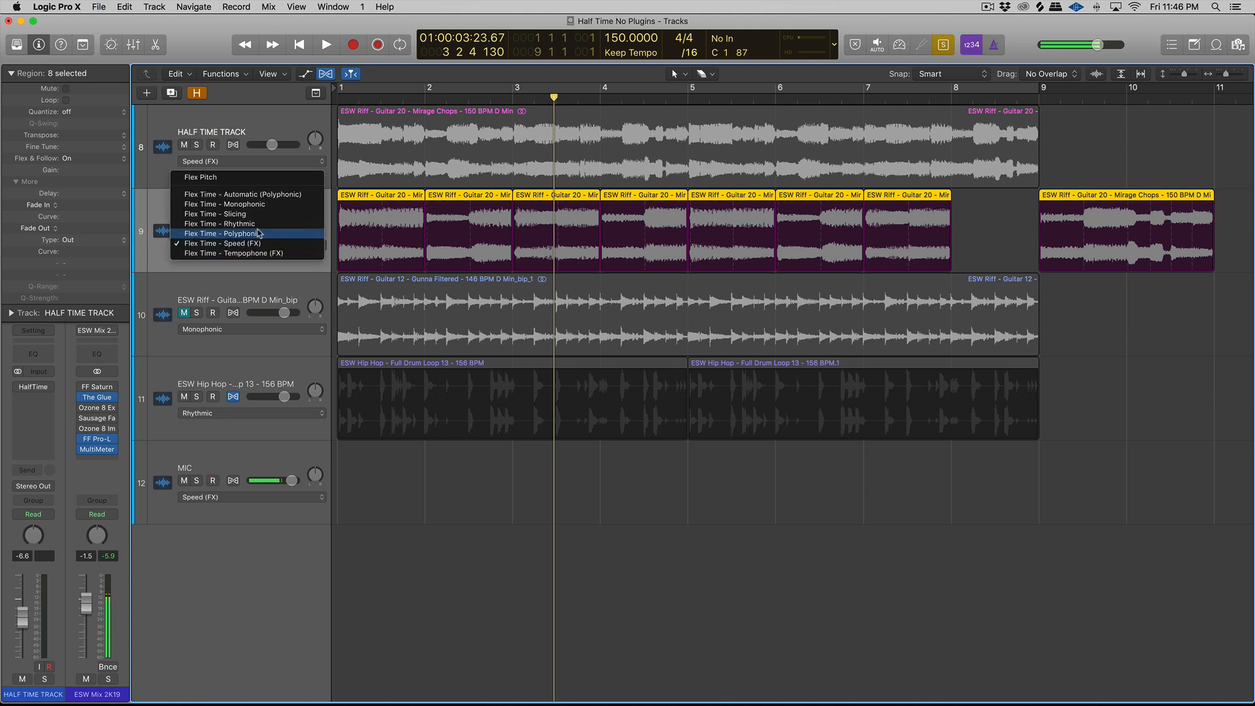
{"action": "left_click", "coordinate": [258, 233]}
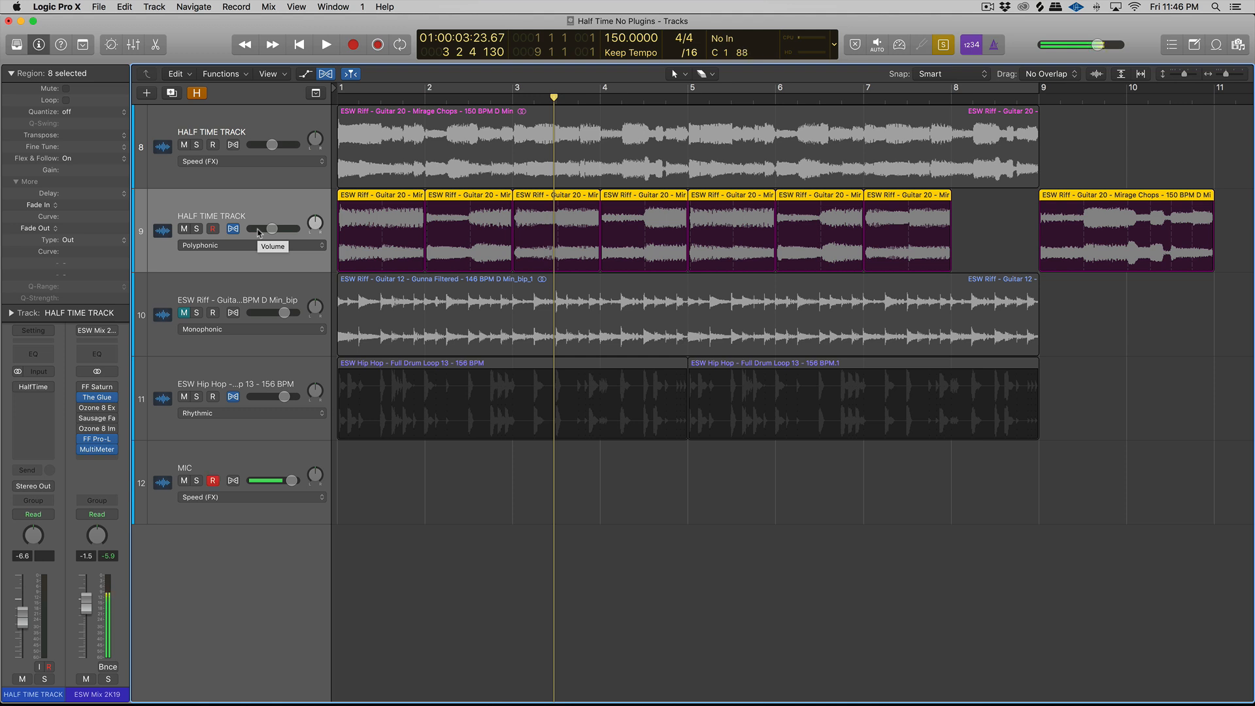
{"action": "key", "text": "Return"}
{"action": "key", "text": "space"}
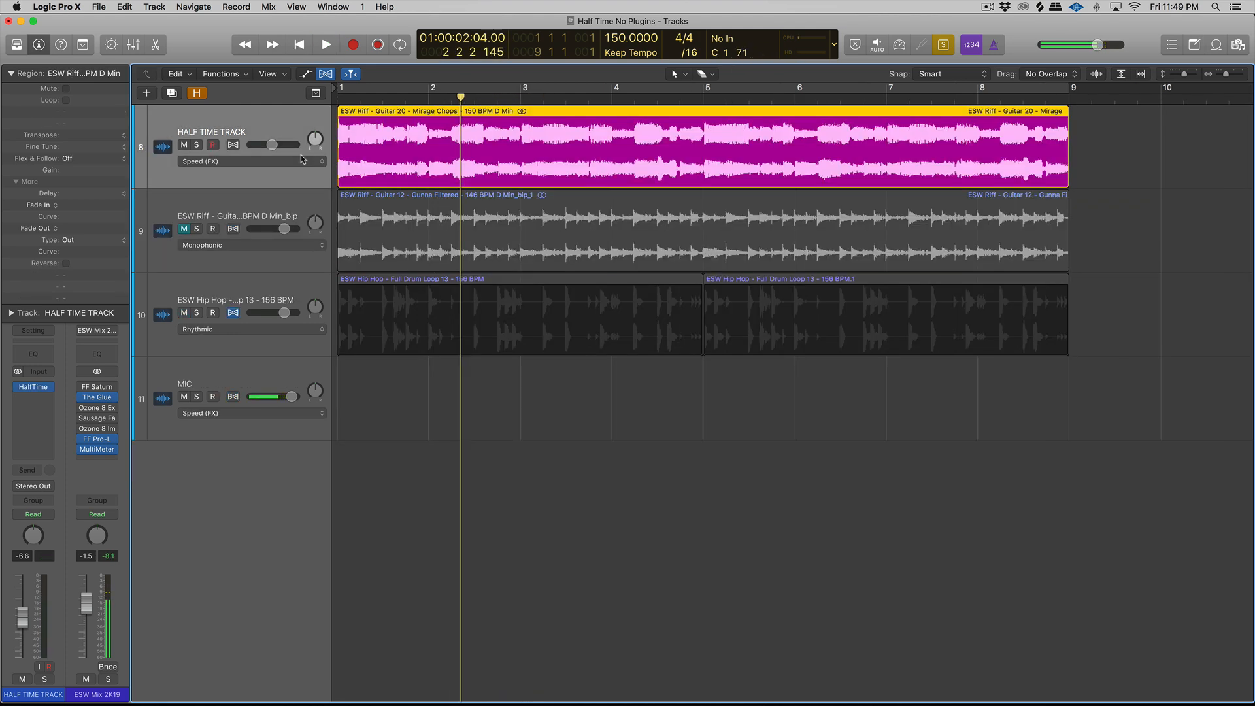
Step: Open the original guitar track's HalfTime plug-in with the 1/2 loop length, audition the track from the start and close the plug-in
{"action": "left_click", "coordinate": [33, 386]}
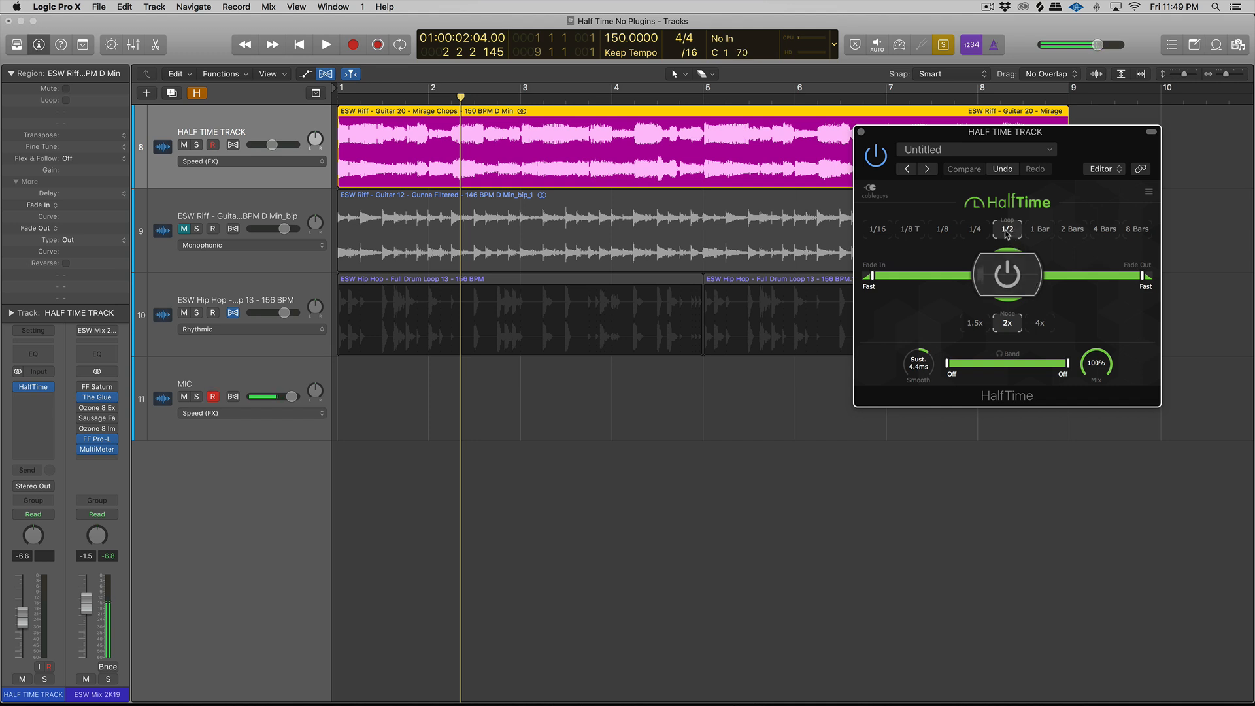
{"action": "key", "text": "Return"}
{"action": "key", "text": "space"}
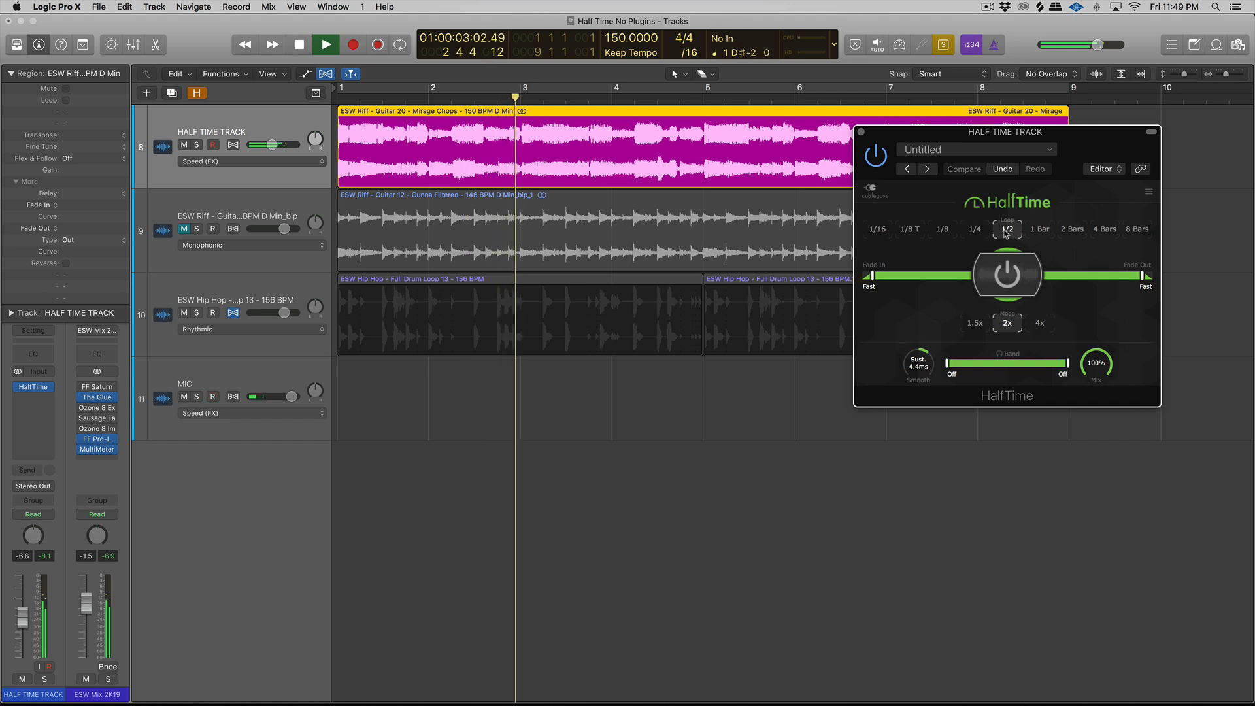
{"action": "key", "text": "space"}
{"action": "left_click", "coordinate": [862, 132]}
Step: Duplicate the guitar track and copy the guitar region onto the new track at bar 1
{"action": "key", "text": "super+d"}
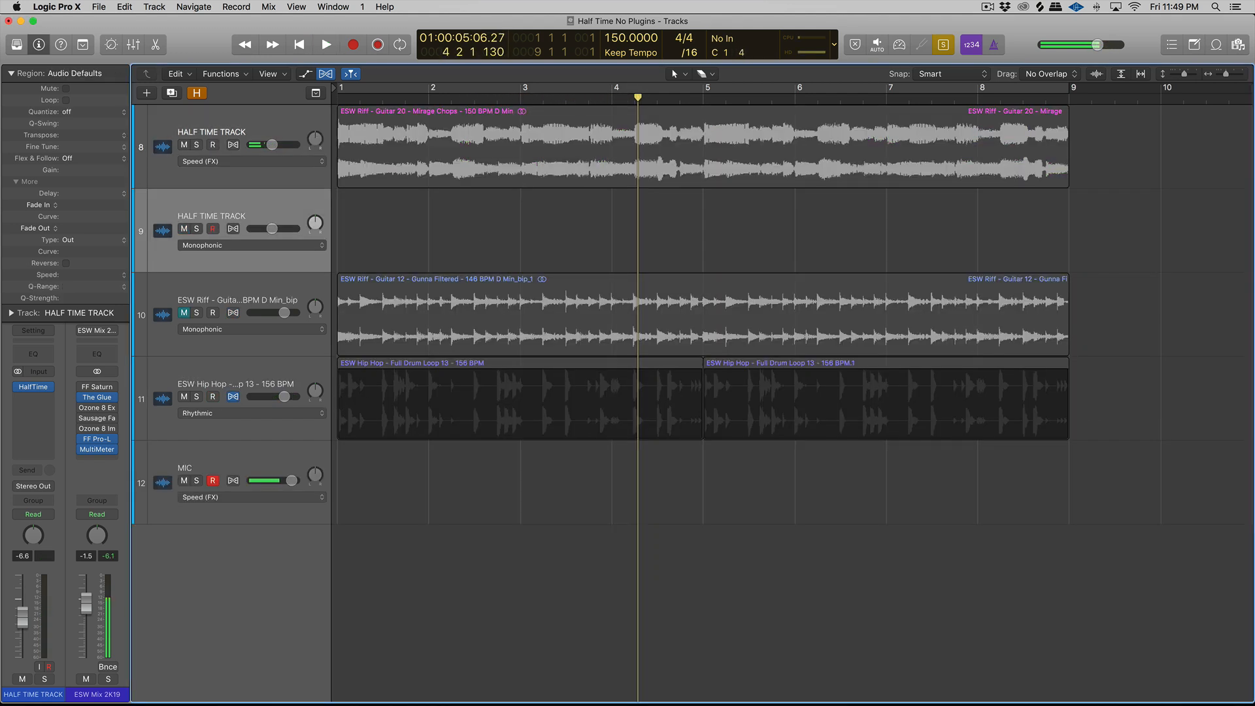
{"action": "left_click_drag", "start_coordinate": [365, 129], "coordinate": [374, 214]}
{"action": "key", "text": "super+Right"}
{"action": "key", "text": "super+Down"}
{"action": "scroll", "coordinate": [376, 225], "scroll_direction": "left", "scroll_amount": 2}
Step: Split the copied guitar region into half-bar slices and move all slices except the first to start at bar 3
{"action": "key", "text": "t"}
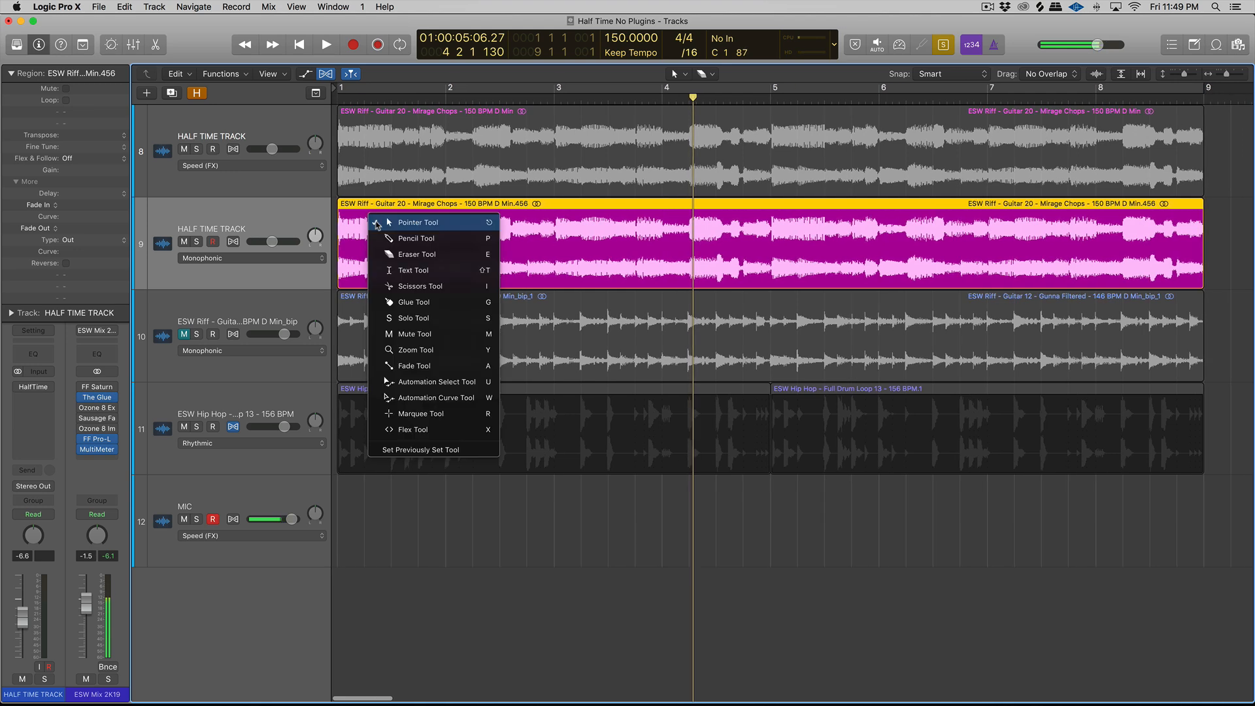
{"action": "key", "text": "i"}
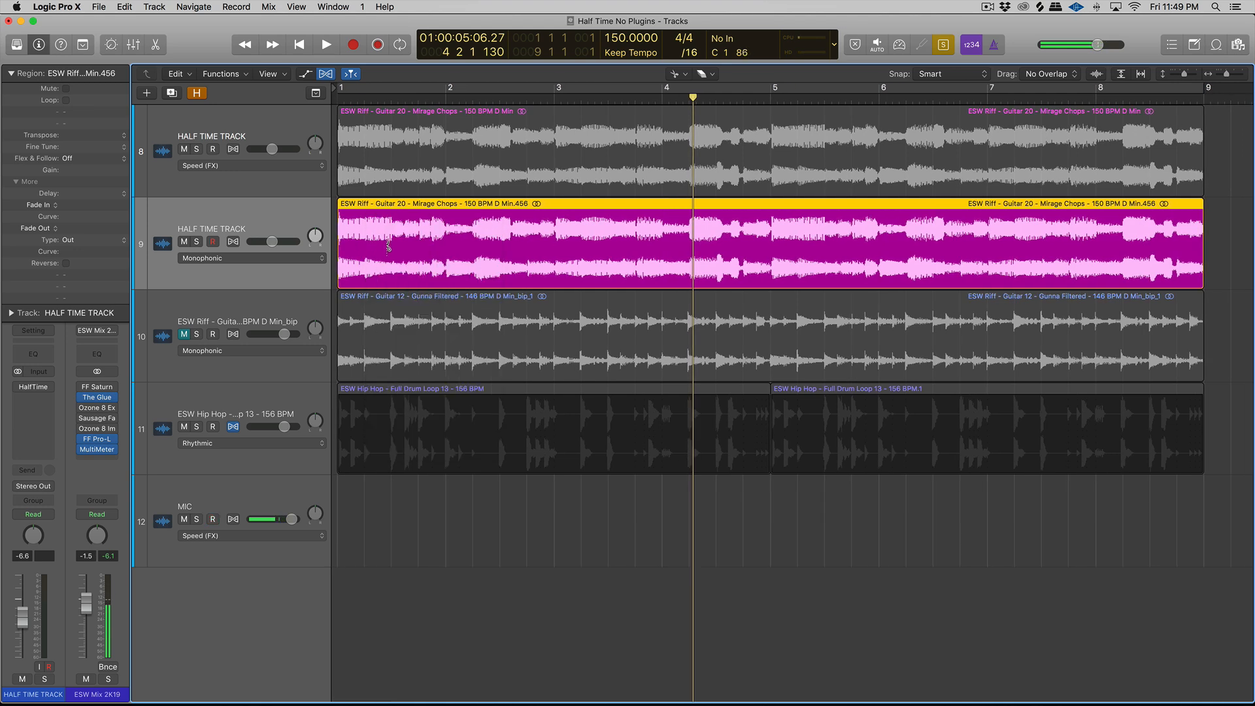
{"action": "left_click_drag", "start_coordinate": [395, 252], "coordinate": [391, 252]}
{"action": "key", "text": "t"}
{"action": "key", "text": "t"}
{"action": "key", "text": "super+Left"}
{"action": "left_click_drag", "start_coordinate": [403, 210], "coordinate": [556, 209]}
Step: Turn on Flex Speed (FX) for the chopped track and time-stretch all half-bar slices to one bar each
{"action": "left_click", "coordinate": [358, 216], "text": "shift"}
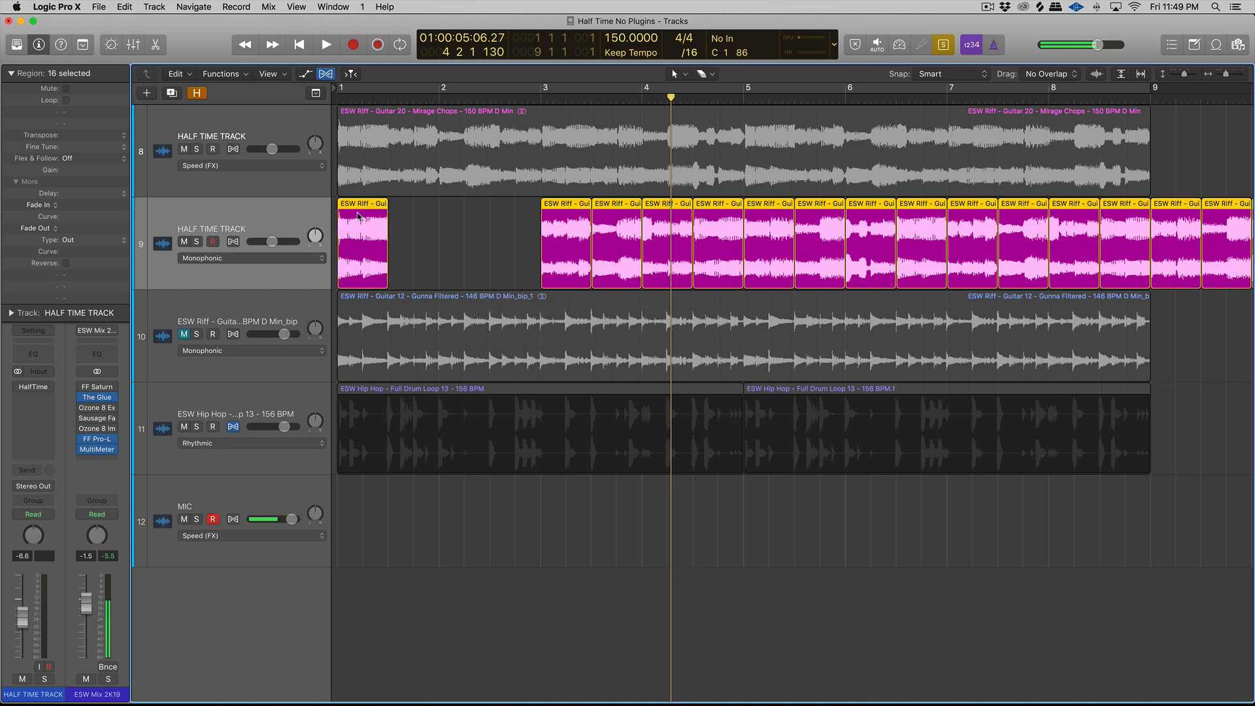
{"action": "left_click", "coordinate": [264, 258]}
{"action": "left_click", "coordinate": [264, 293]}
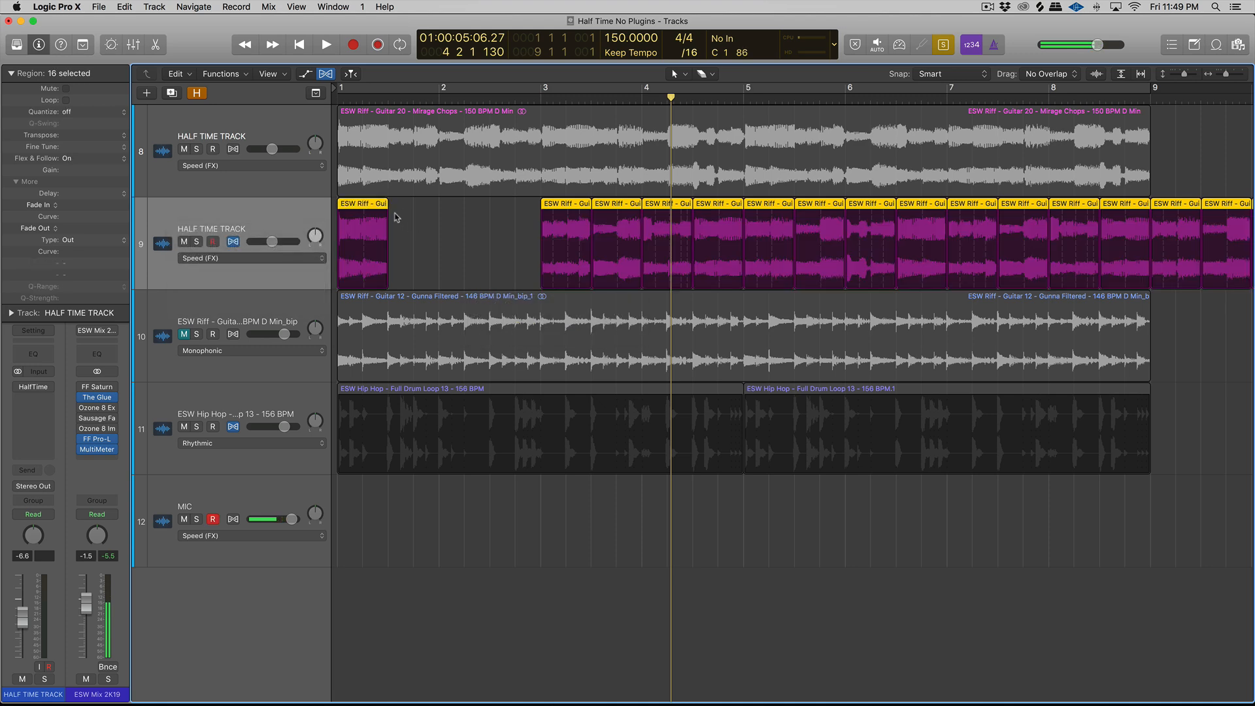
{"action": "left_click_drag", "start_coordinate": [384, 214], "coordinate": [437, 214]}
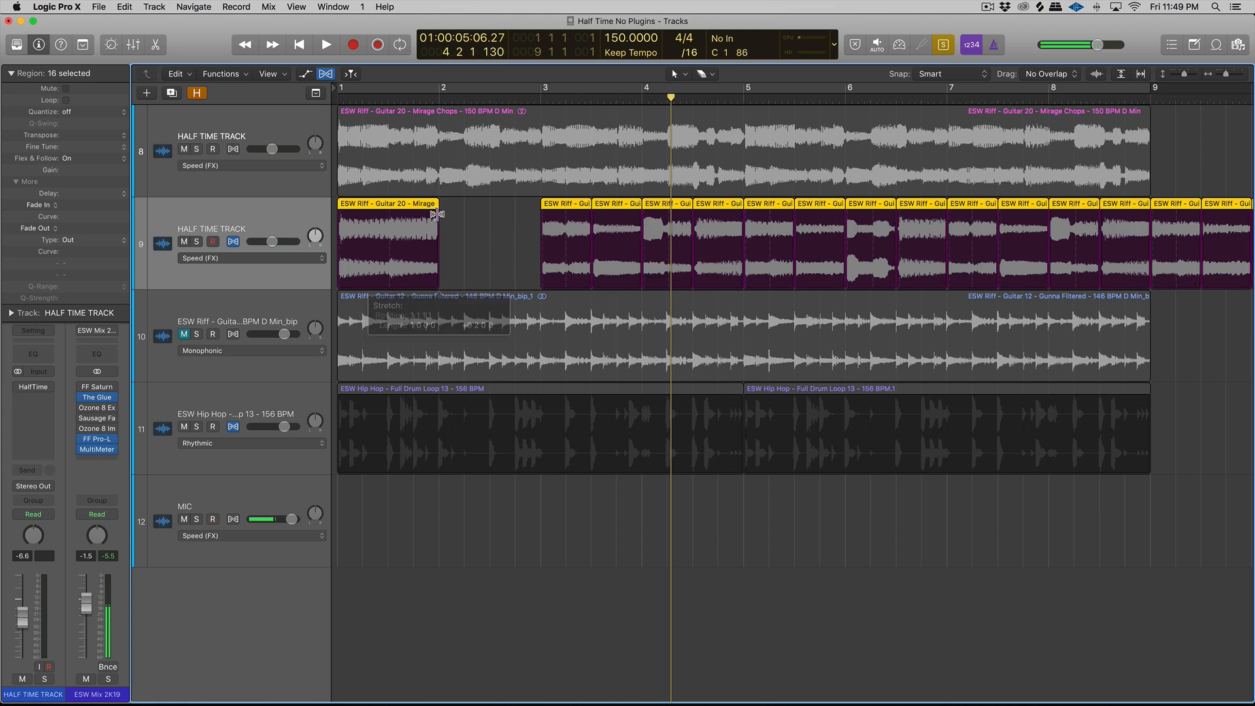
Step: Move the five slices starting at bar 3 one and a half bars earlier, against the first slice, and audition the result
{"action": "left_click", "coordinate": [515, 207]}
{"action": "left_click_drag", "start_coordinate": [563, 207], "coordinate": [414, 205]}
{"action": "left_click", "coordinate": [388, 100]}
{"action": "left_click_drag", "start_coordinate": [617, 207], "coordinate": [464, 205]}
{"action": "left_click_drag", "start_coordinate": [664, 207], "coordinate": [512, 207]}
{"action": "left_click_drag", "start_coordinate": [709, 205], "coordinate": [337, 213]}
{"action": "key", "text": "space"}
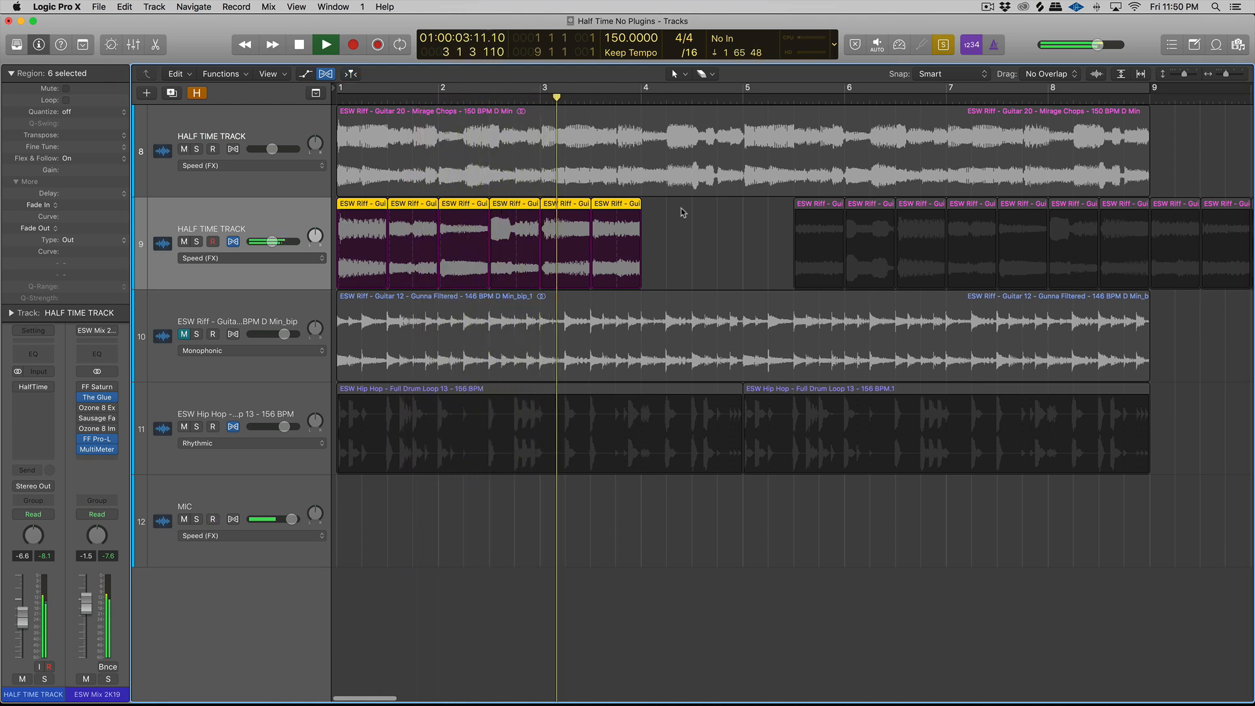
{"action": "key", "text": "space"}
Step: Audition the original guitar track with HalfTime from the start for comparison with the half-bar chops
{"action": "left_click", "coordinate": [242, 134]}
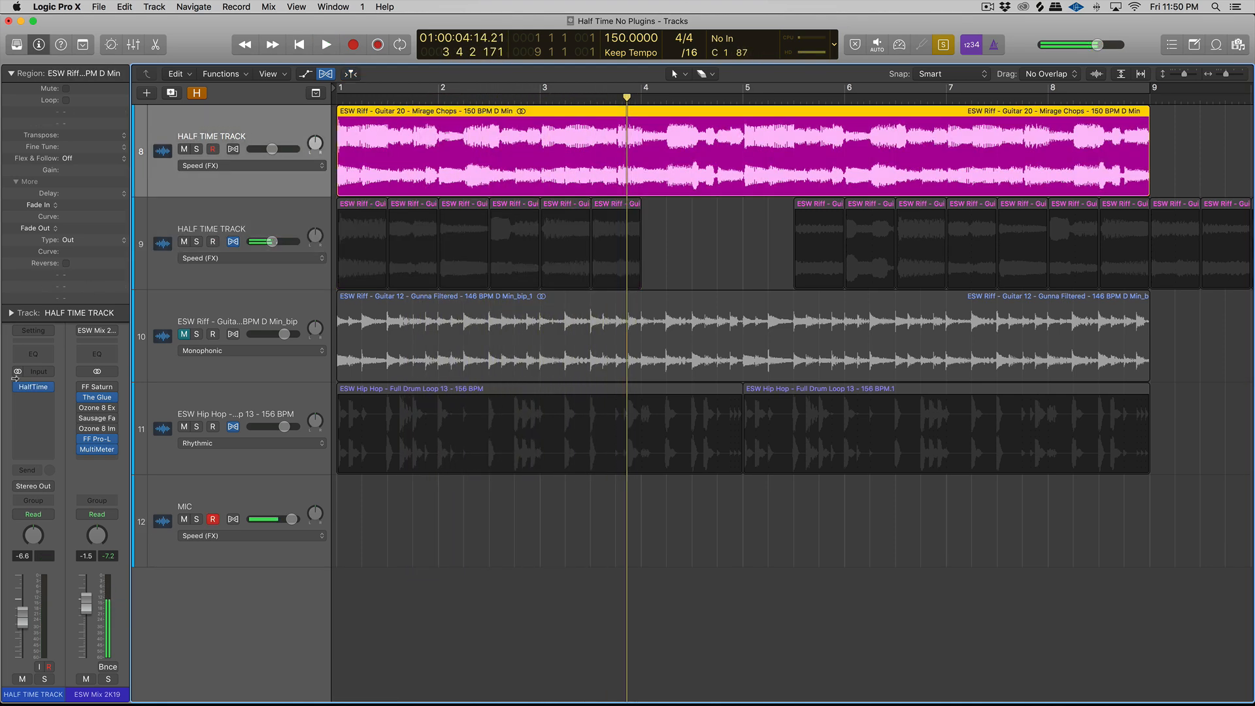
{"action": "key", "text": "shift+space"}
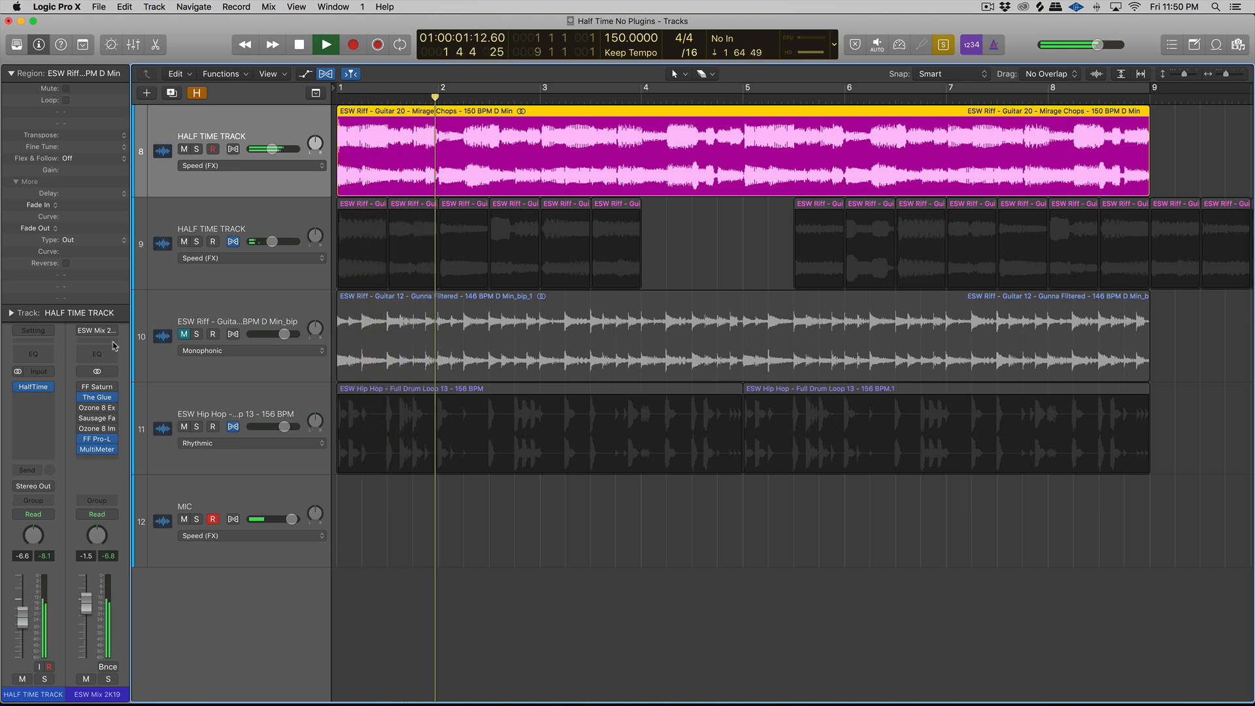
{"action": "key", "text": "space"}
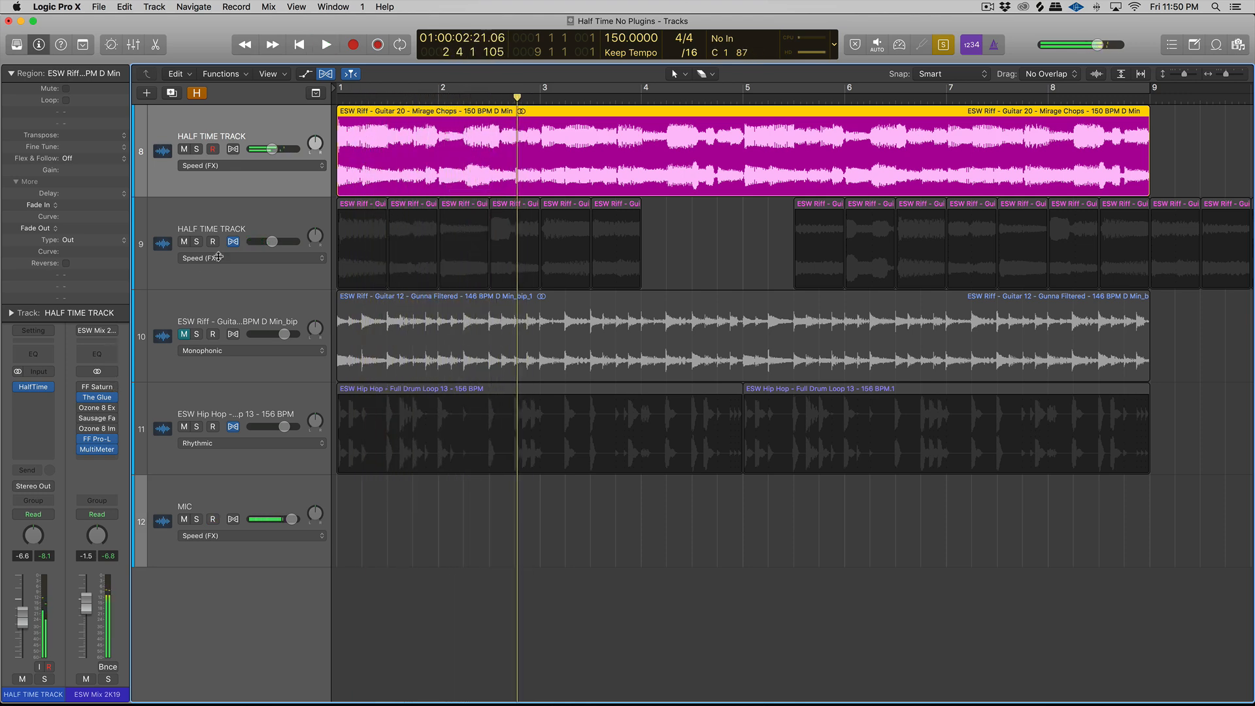
Step: Review the original track's HalfTime settings, and audition the half-bar chopped track from the start again
{"action": "left_click", "coordinate": [314, 204]}
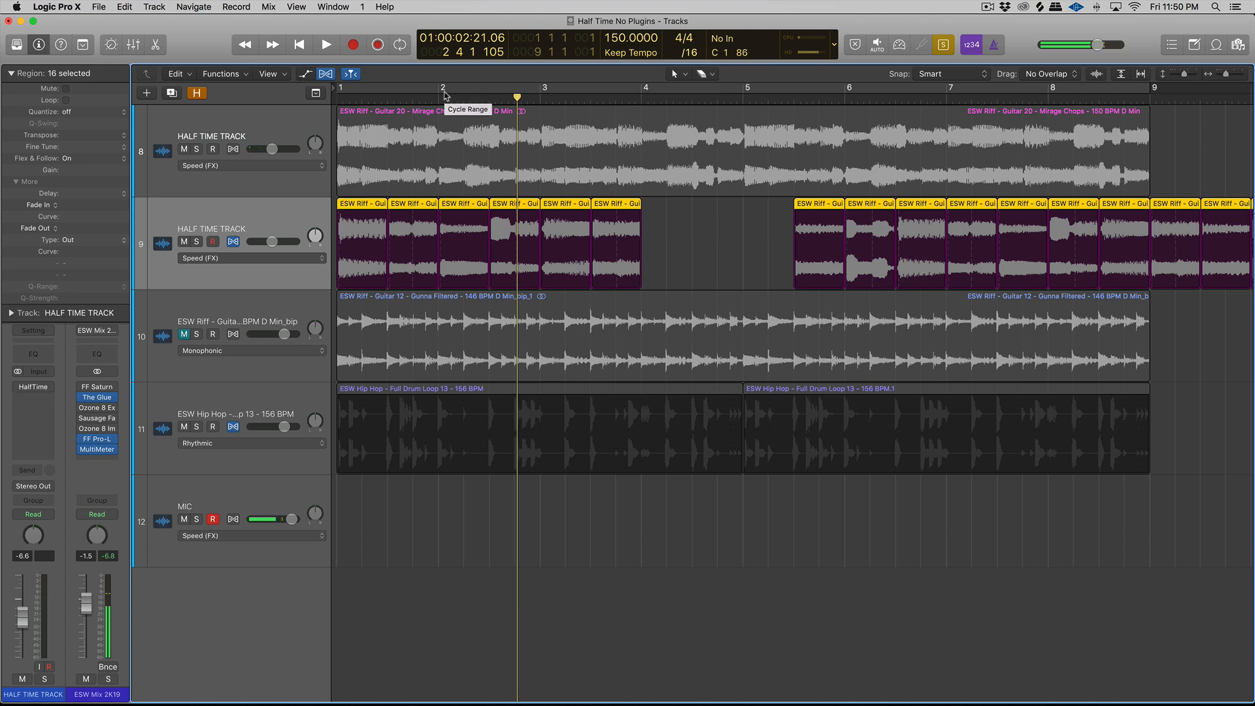
{"action": "left_click", "coordinate": [288, 123]}
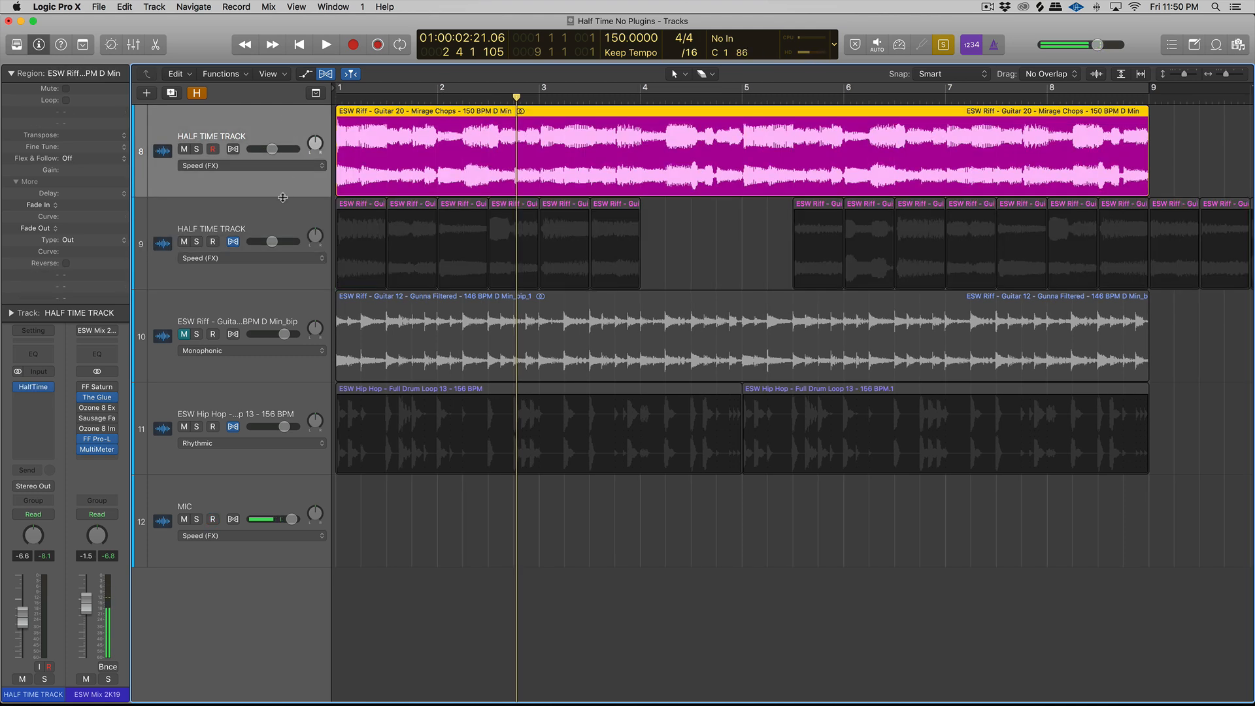
{"action": "left_click", "coordinate": [33, 386]}
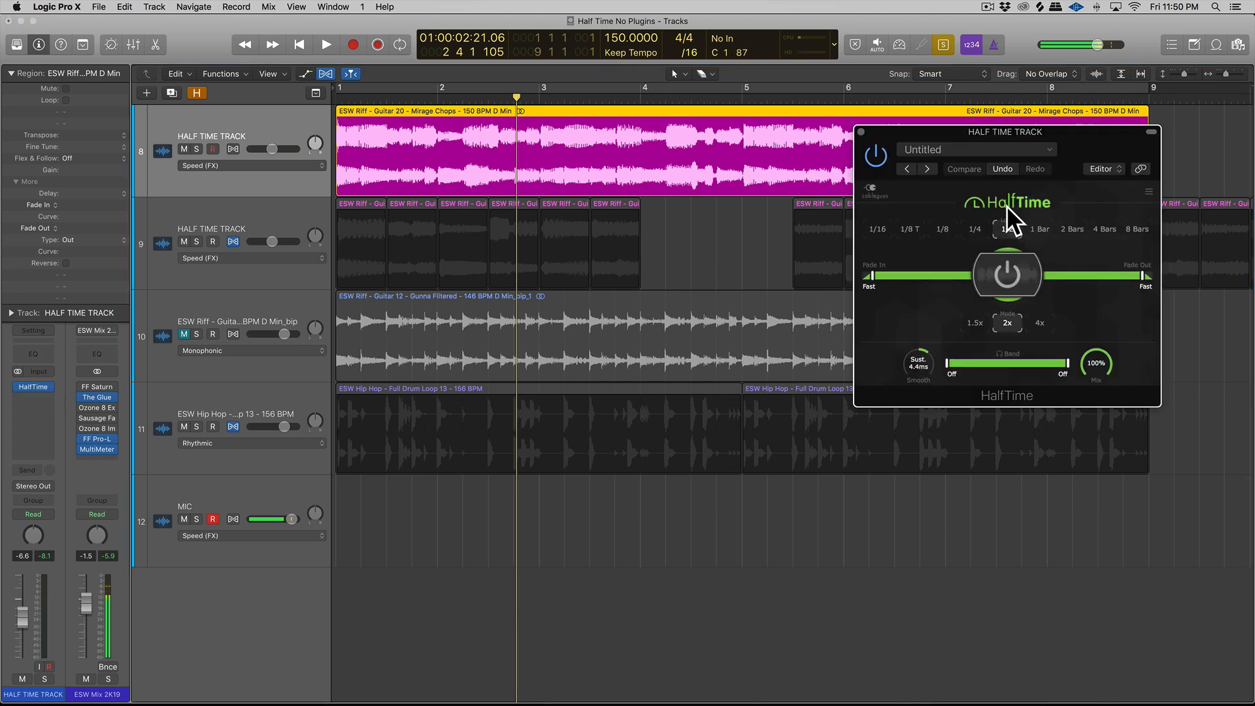
{"action": "left_click", "coordinate": [862, 132]}
{"action": "left_click", "coordinate": [387, 98]}
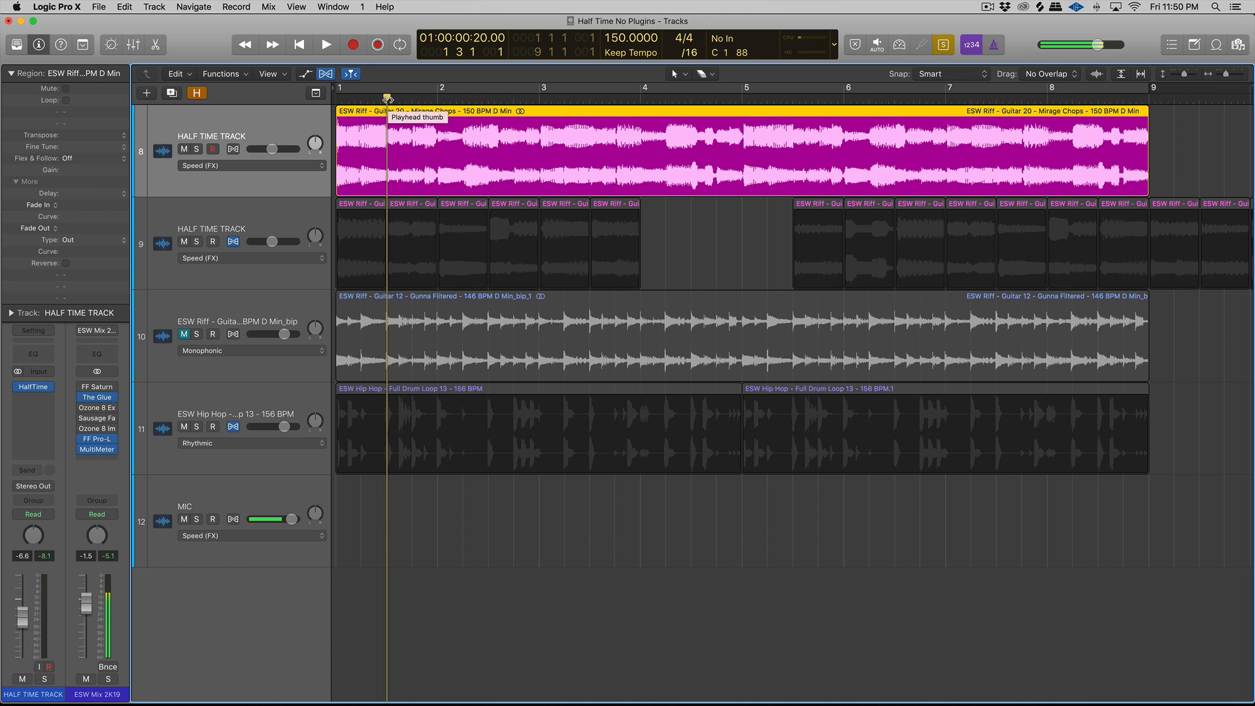
{"action": "left_click", "coordinate": [321, 214]}
{"action": "key", "text": "Return"}
{"action": "key", "text": "space"}
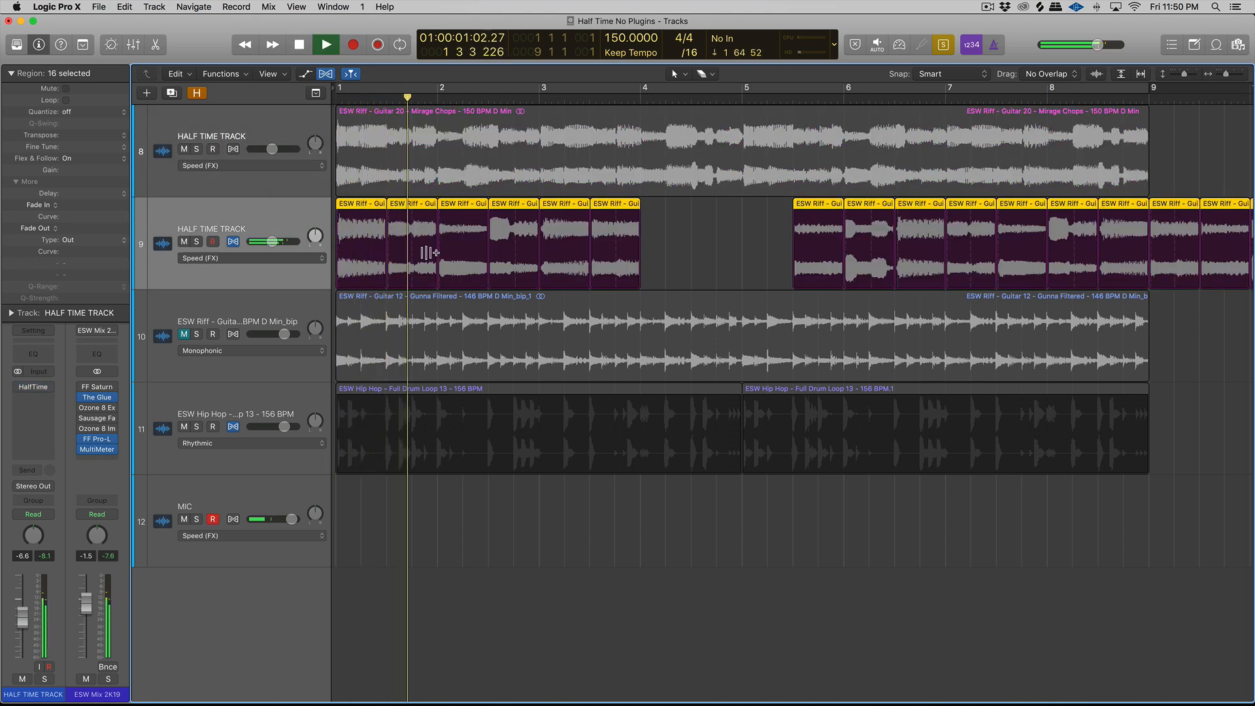
{"action": "key", "text": "space"}
Step: Delete all the half-bar guitar slices from the chopped track
{"action": "left_click", "coordinate": [699, 209]}
{"action": "key", "text": "super+Left"}
{"action": "key", "text": "super+Left"}
{"action": "key", "text": "super+Left"}
{"action": "key", "text": "super+Left"}
{"action": "key", "text": "super+Left"}
{"action": "left_click_drag", "start_coordinate": [809, 210], "coordinate": [299, 246]}
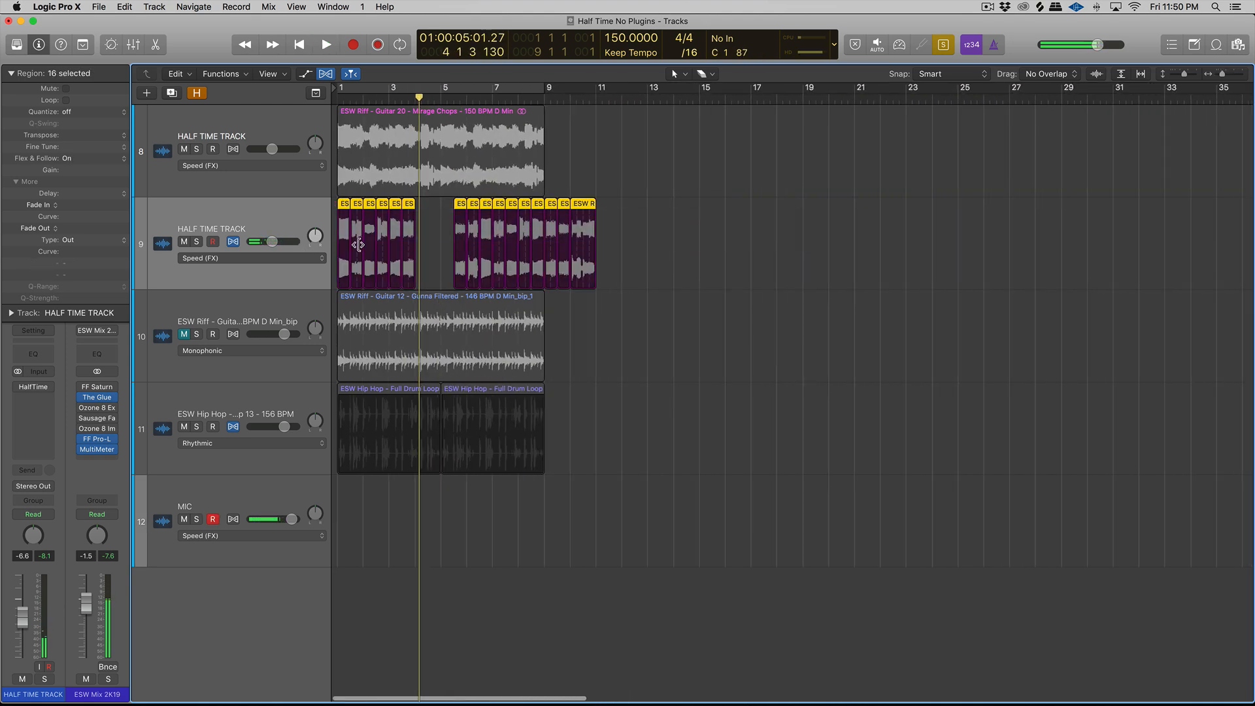
{"action": "key", "text": "Delete"}
Step: Set HalfTime's loop length on the original guitar track to 1/4, audition it from the start and close the plug-in
{"action": "left_click", "coordinate": [292, 131]}
{"action": "key", "text": "super+Right"}
{"action": "key", "text": "super+Right"}
{"action": "key", "text": "super+Right"}
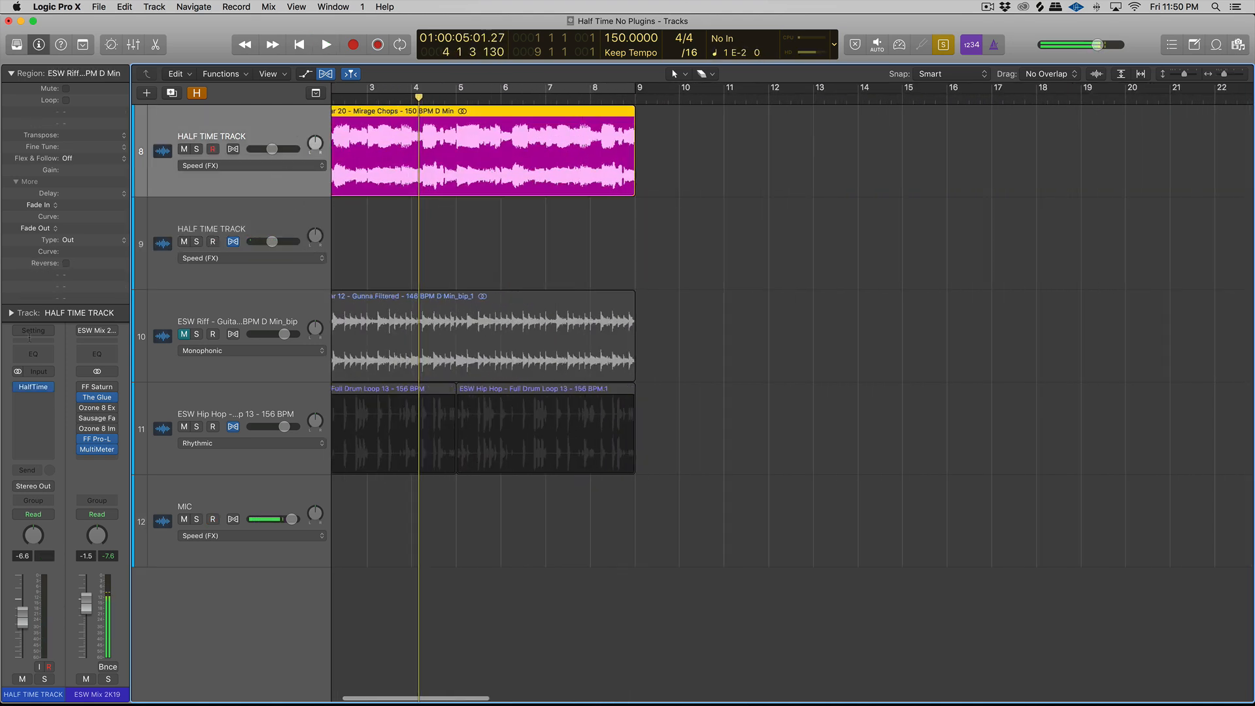
{"action": "left_click", "coordinate": [31, 386]}
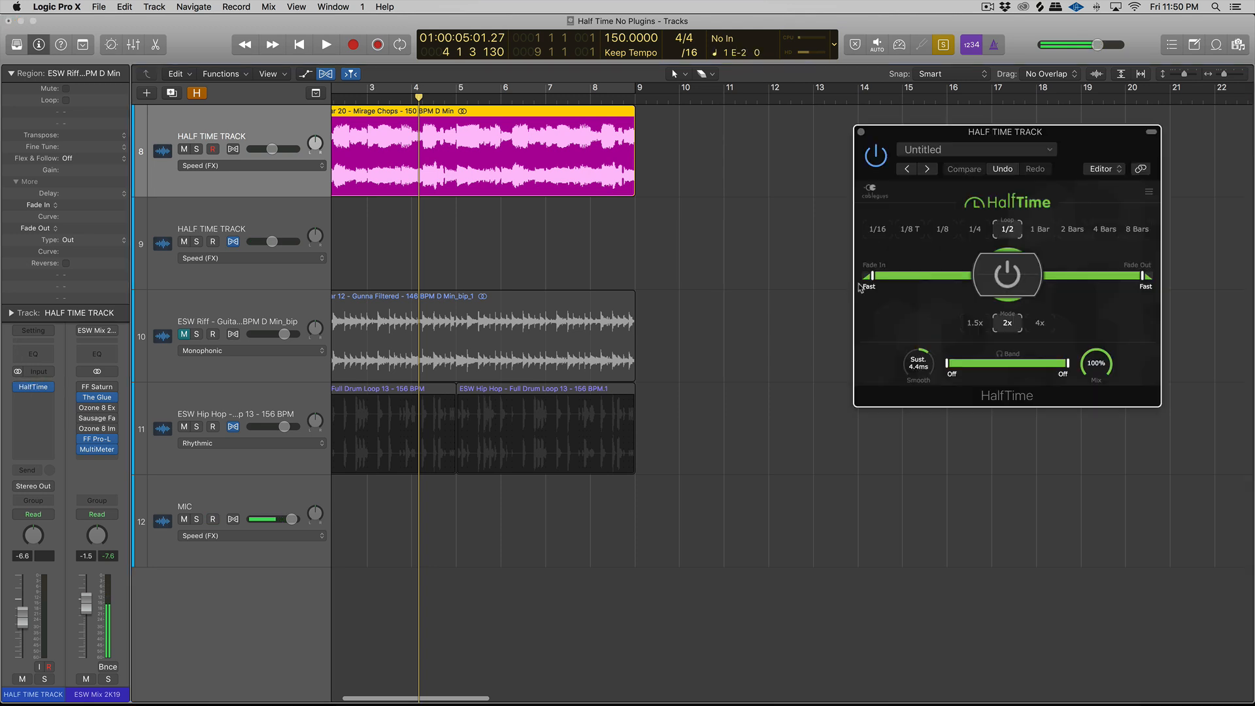
{"action": "left_click", "coordinate": [975, 229]}
{"action": "key", "text": "Return"}
{"action": "key", "text": "space"}
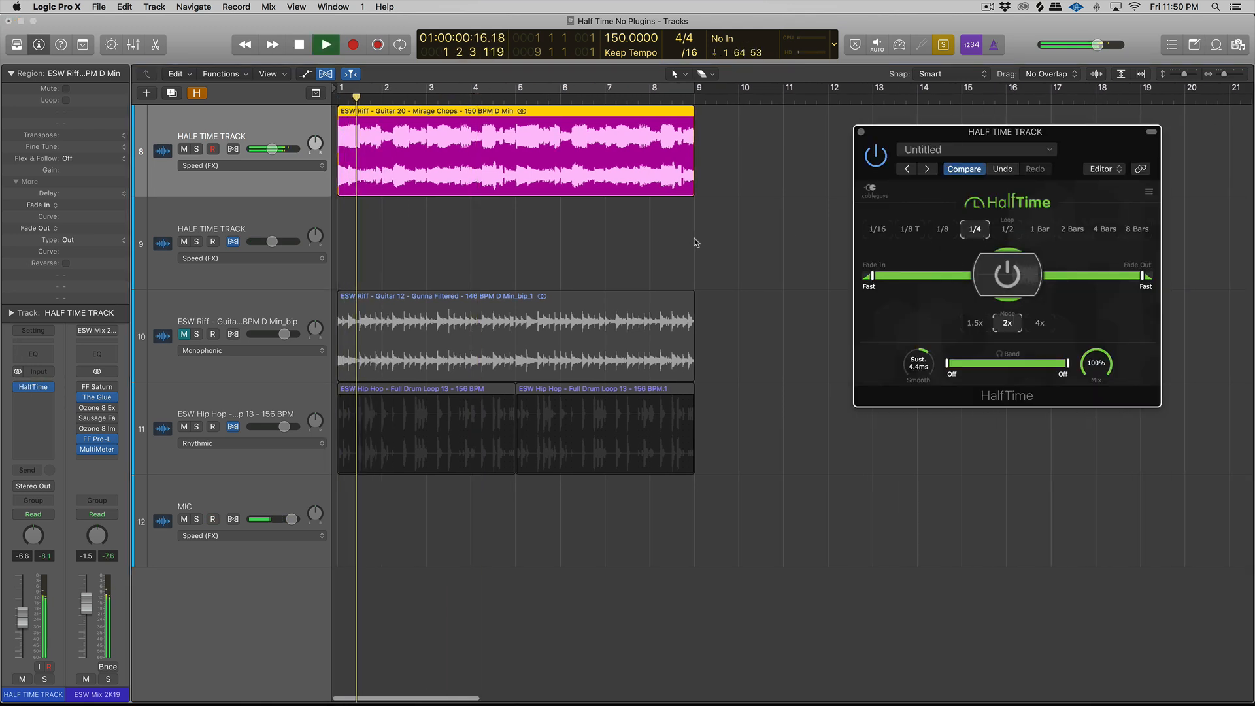
{"action": "key", "text": "super+Right"}
{"action": "scroll", "coordinate": [664, 233], "scroll_direction": "left", "scroll_amount": 2}
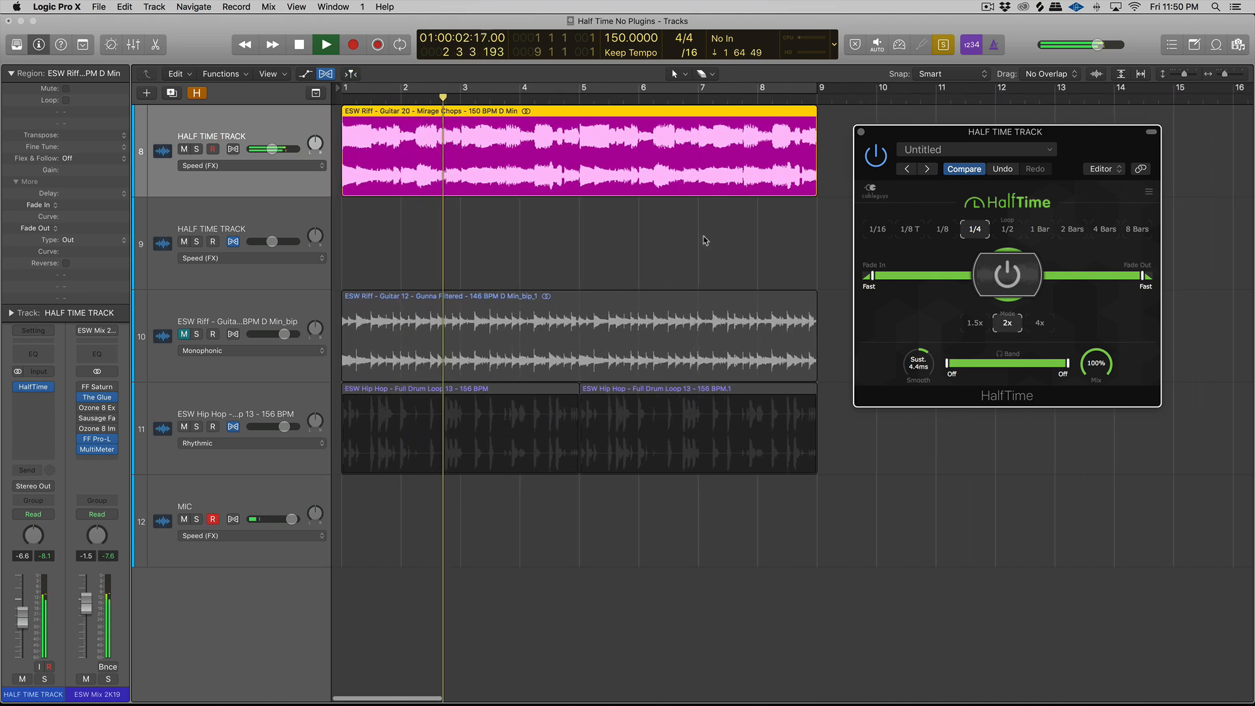
{"action": "key", "text": "space"}
{"action": "left_click", "coordinate": [861, 132]}
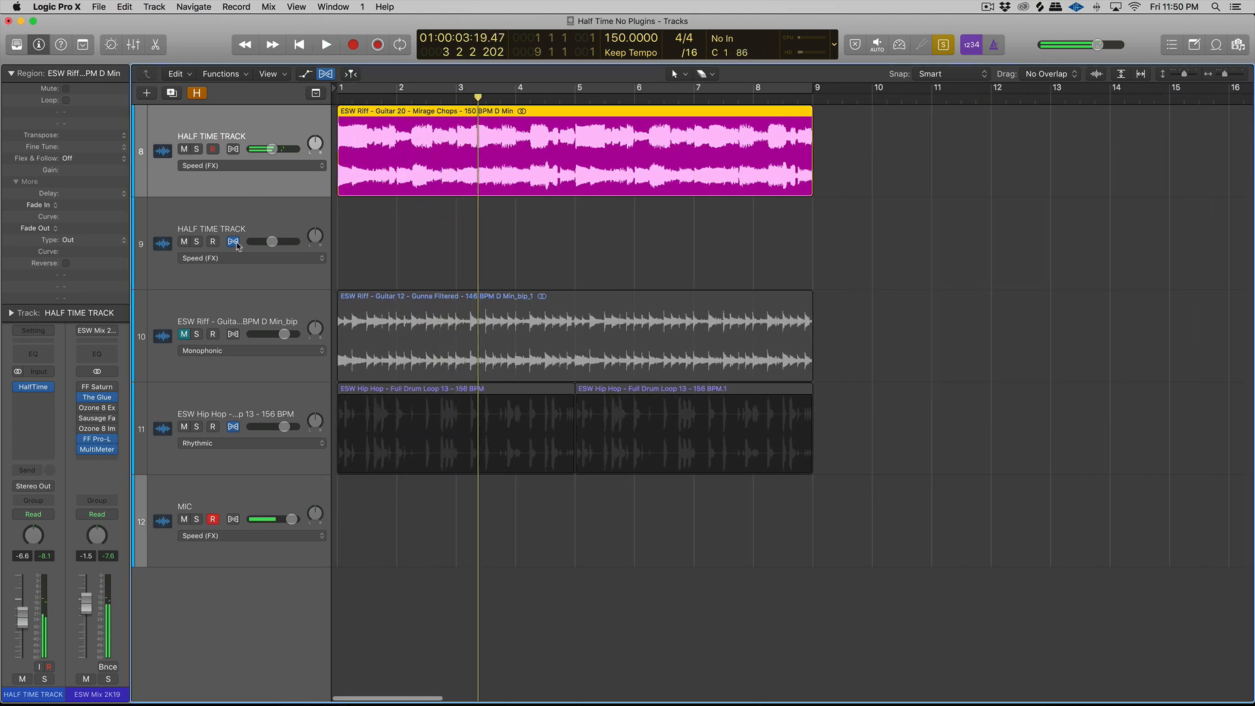
Step: Replace the emptied chopped track with a fresh duplicate of the guitar track and copy the guitar region onto it
{"action": "key", "text": "Down"}
{"action": "key", "text": "super+BackSpace"}
{"action": "left_click", "coordinate": [273, 121]}
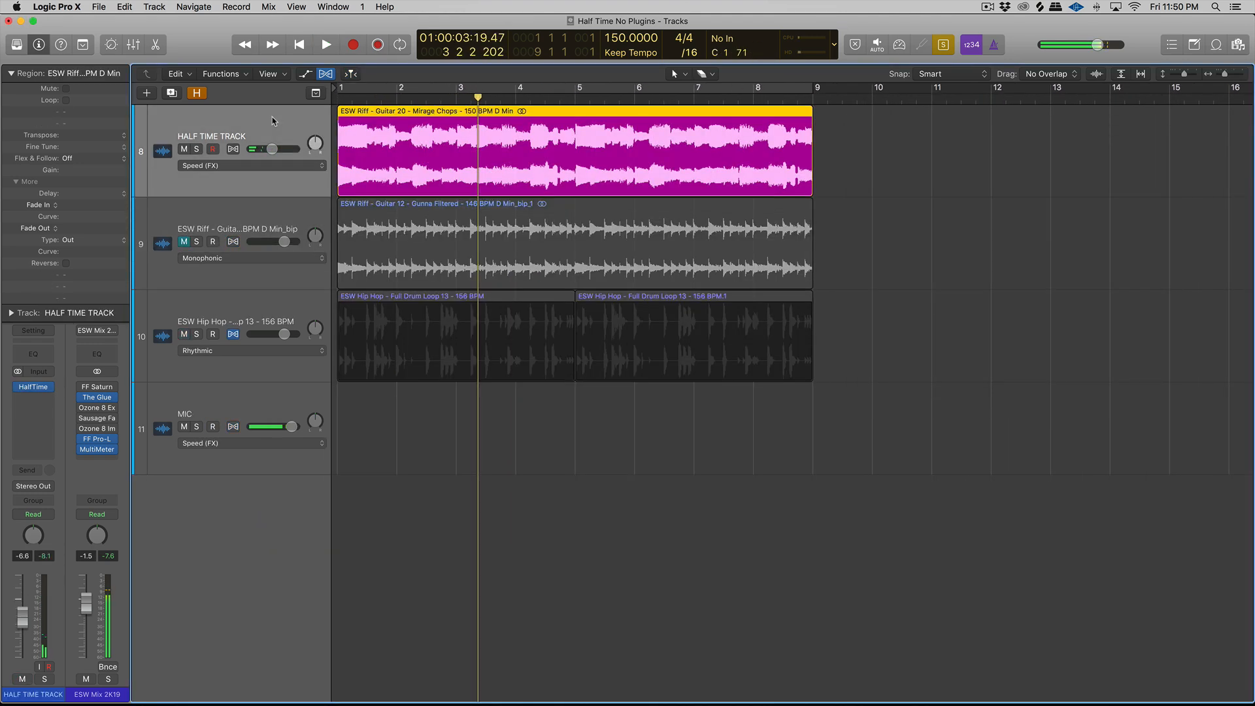
{"action": "key", "text": "super+d"}
{"action": "left_click_drag", "start_coordinate": [396, 113], "coordinate": [384, 210]}
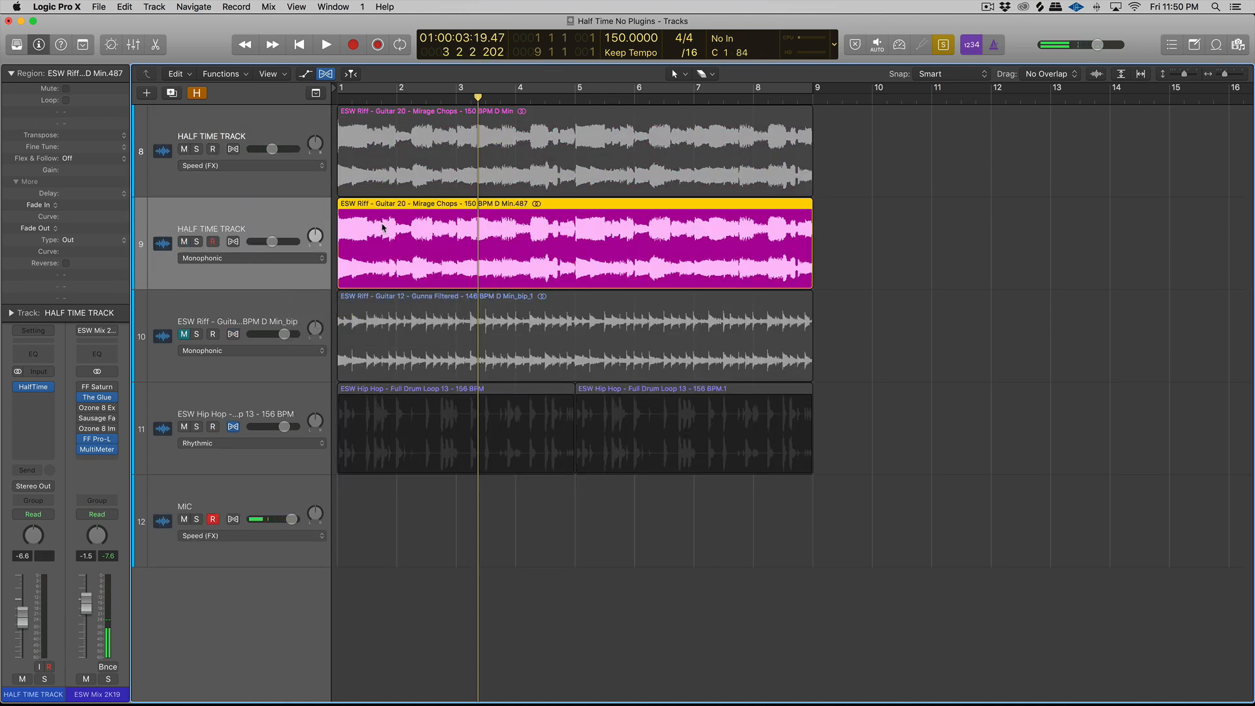
Step: Split the copied guitar region into quarter-bar slices and move all slices except the first to start at bar 2
{"action": "key", "text": "super+Right"}
{"action": "scroll", "coordinate": [384, 228], "scroll_direction": "left", "scroll_amount": 3}
{"action": "key", "text": "t"}
{"action": "key", "text": "i"}
{"action": "left_click_drag", "start_coordinate": [367, 238], "coordinate": [370, 240]}
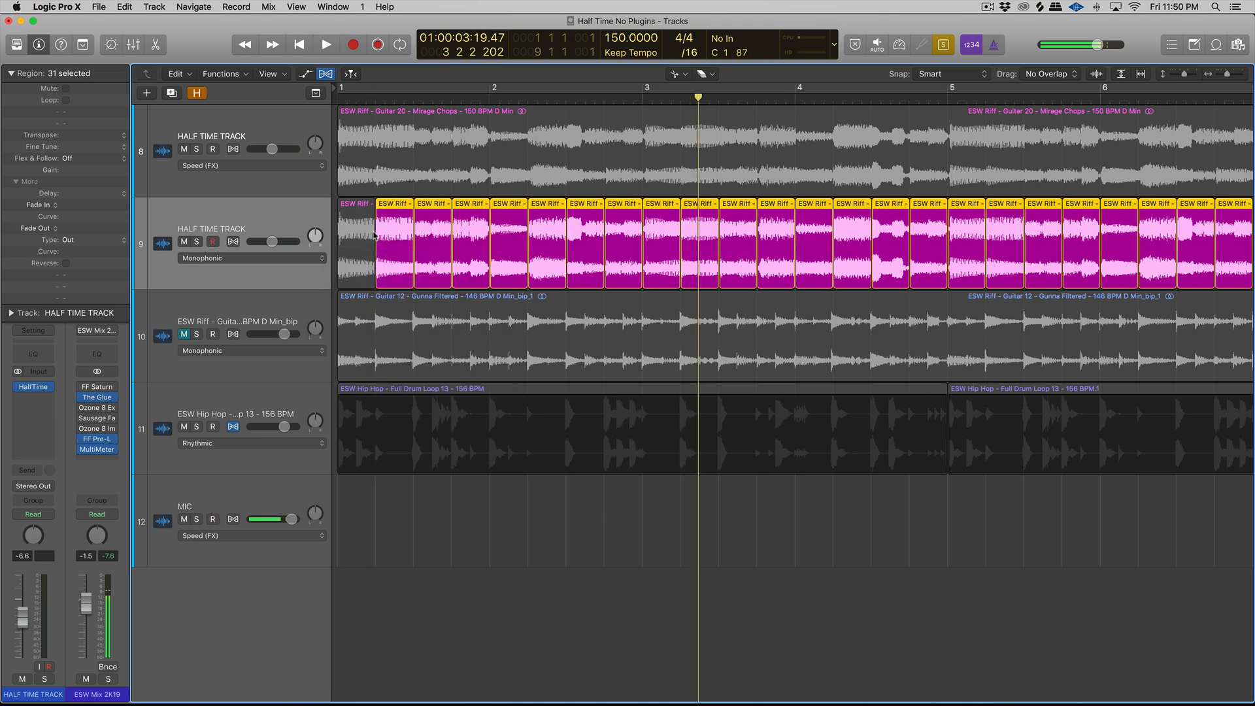
{"action": "key", "text": "super+Left"}
{"action": "left_click_drag", "start_coordinate": [1176, 210], "coordinate": [497, 214]}
Step: Turn on Flex Speed (FX) for the chopped track and time-stretch all quarter-bar slices to half a bar each
{"action": "left_click", "coordinate": [350, 215], "text": "shift"}
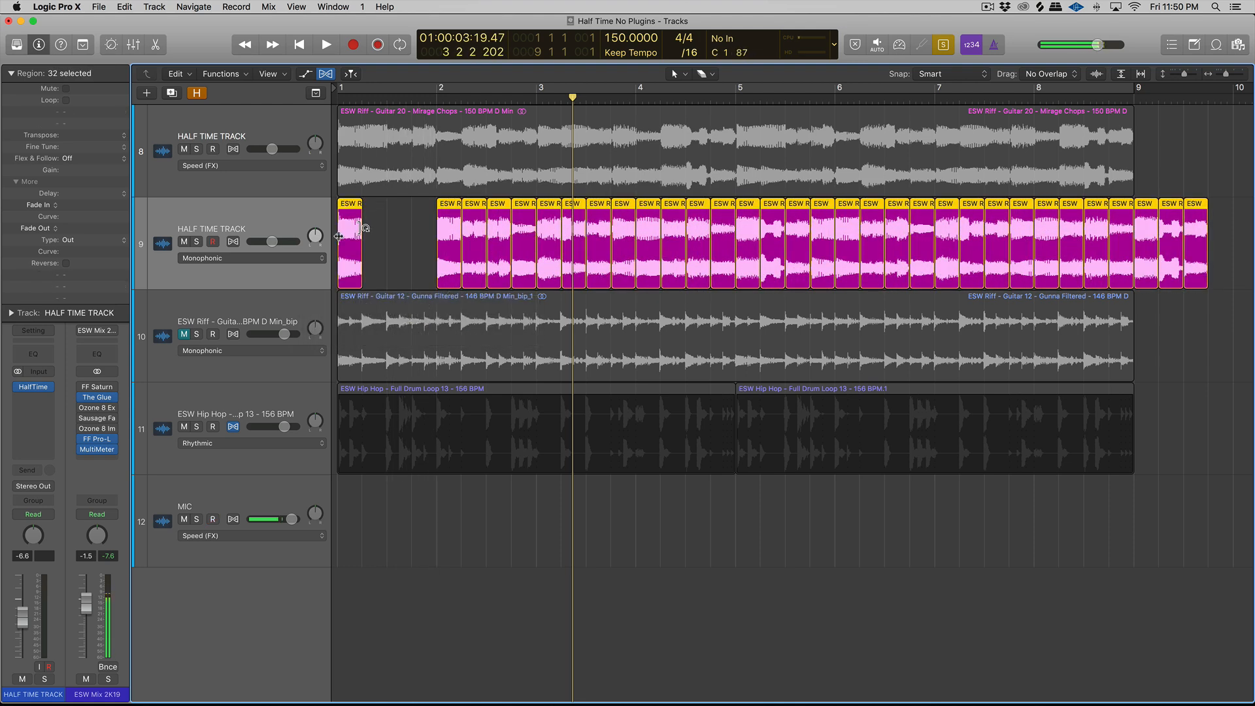
{"action": "left_click", "coordinate": [245, 259]}
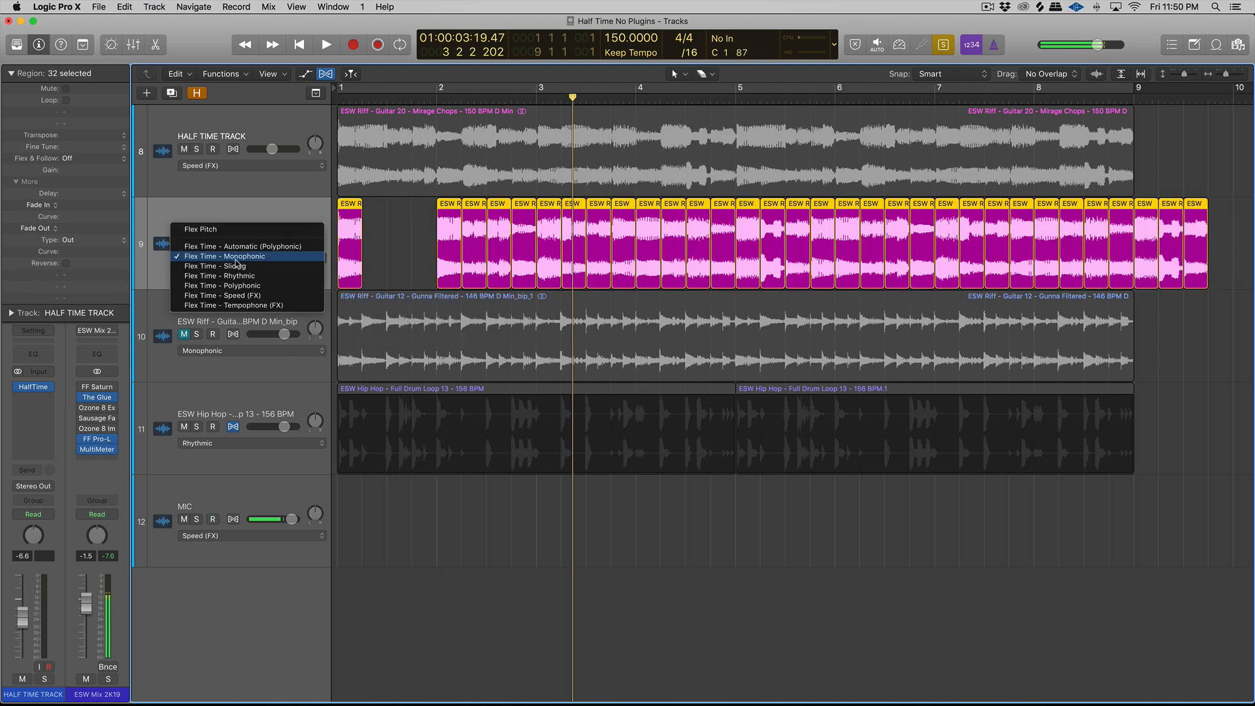
{"action": "left_click", "coordinate": [244, 296]}
{"action": "left_click_drag", "start_coordinate": [359, 206], "coordinate": [386, 205]}
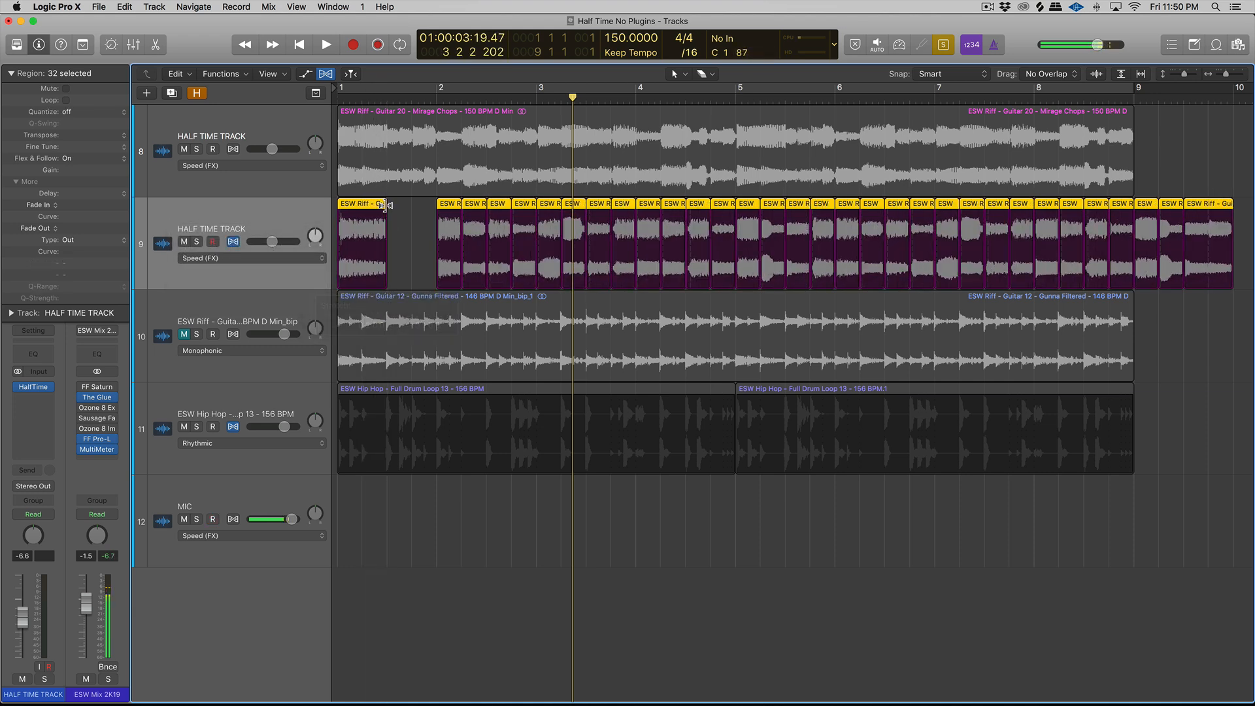
Step: Move the twelve slices between bars 2 and 5 three quarters of a bar earlier, directly against the first slice
{"action": "left_click", "coordinate": [419, 223]}
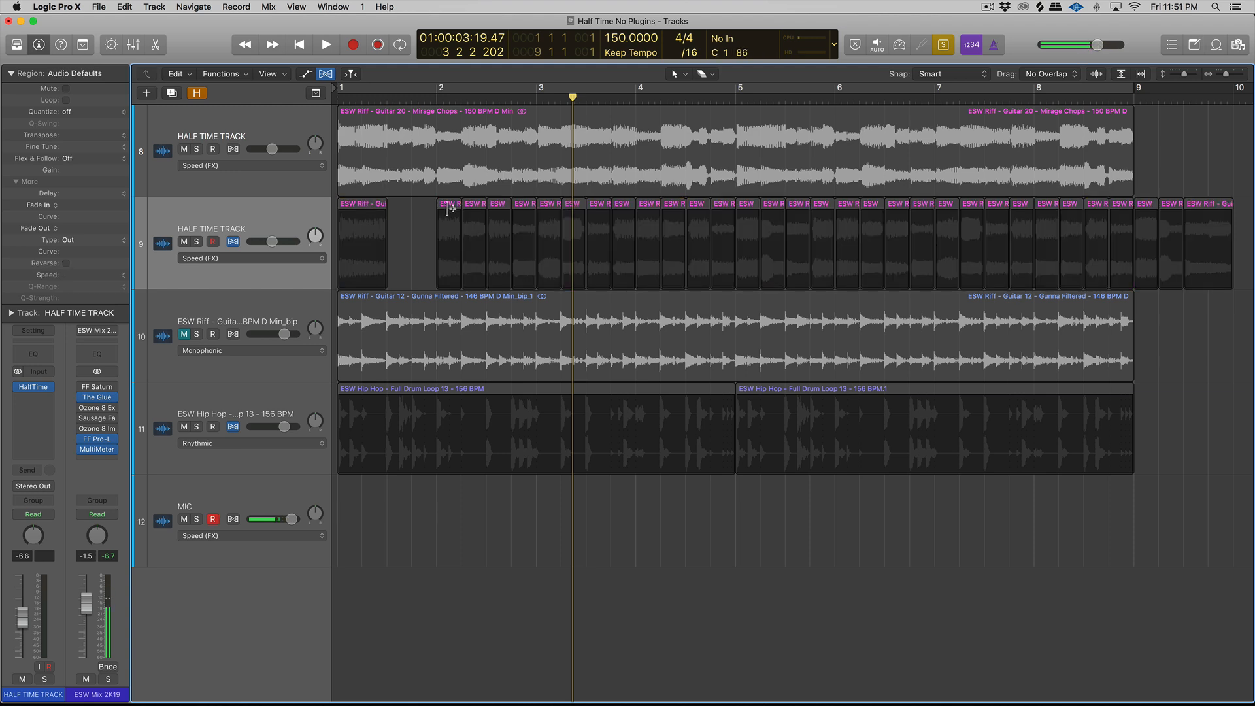
{"action": "mouse_move", "coordinate": [450, 207]}
{"action": "left_mouse_down"}
{"action": "mouse_move", "coordinate": [377, 207]}
{"action": "mouse_move", "coordinate": [559, 210]}
{"action": "mouse_move", "coordinate": [428, 208]}
{"action": "left_mouse_up"}
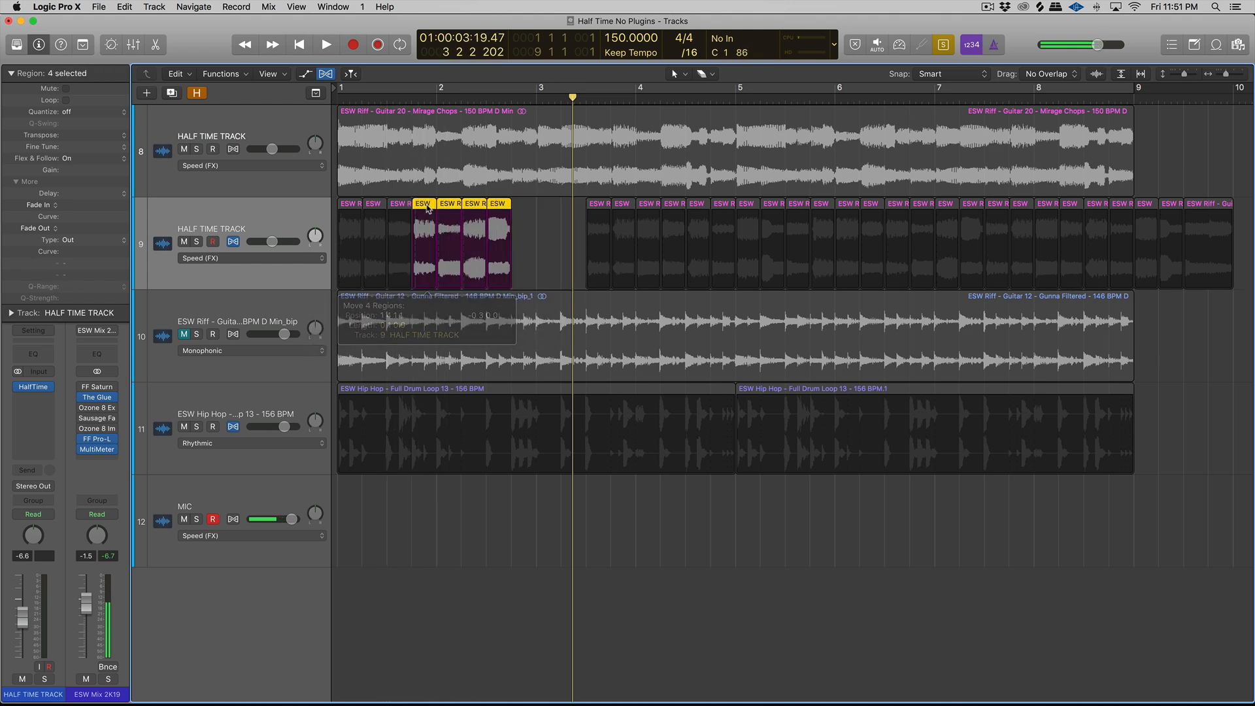
{"action": "left_click_drag", "start_coordinate": [565, 210], "coordinate": [713, 208]}
{"action": "left_click_drag", "start_coordinate": [600, 206], "coordinate": [528, 206]}
{"action": "left_click_drag", "start_coordinate": [689, 206], "coordinate": [333, 215]}
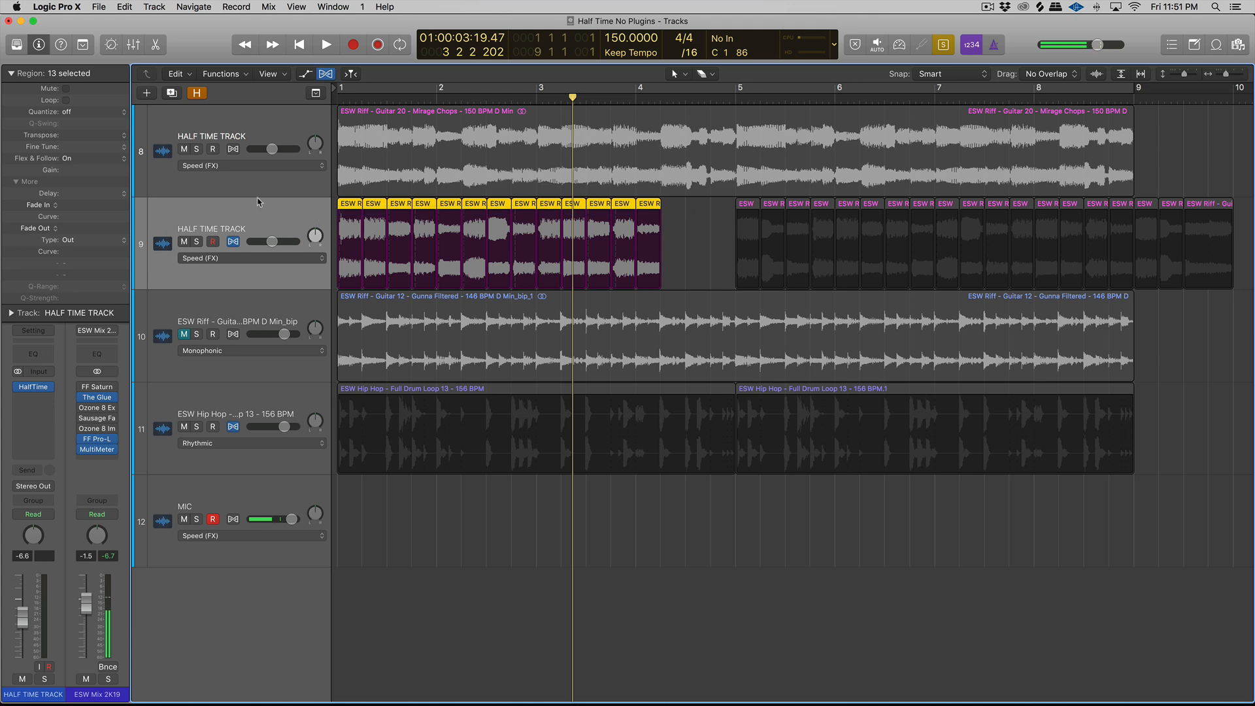
Step: Switch off HalfTime on the quarter-bar chopped track and audition it from the start
{"action": "left_click", "coordinate": [265, 203]}
{"action": "key", "text": "Return"}
{"action": "key", "text": "space"}
{"action": "key", "text": "space"}
{"action": "left_click", "coordinate": [19, 387]}
{"action": "key", "text": "Return"}
{"action": "key", "text": "space"}
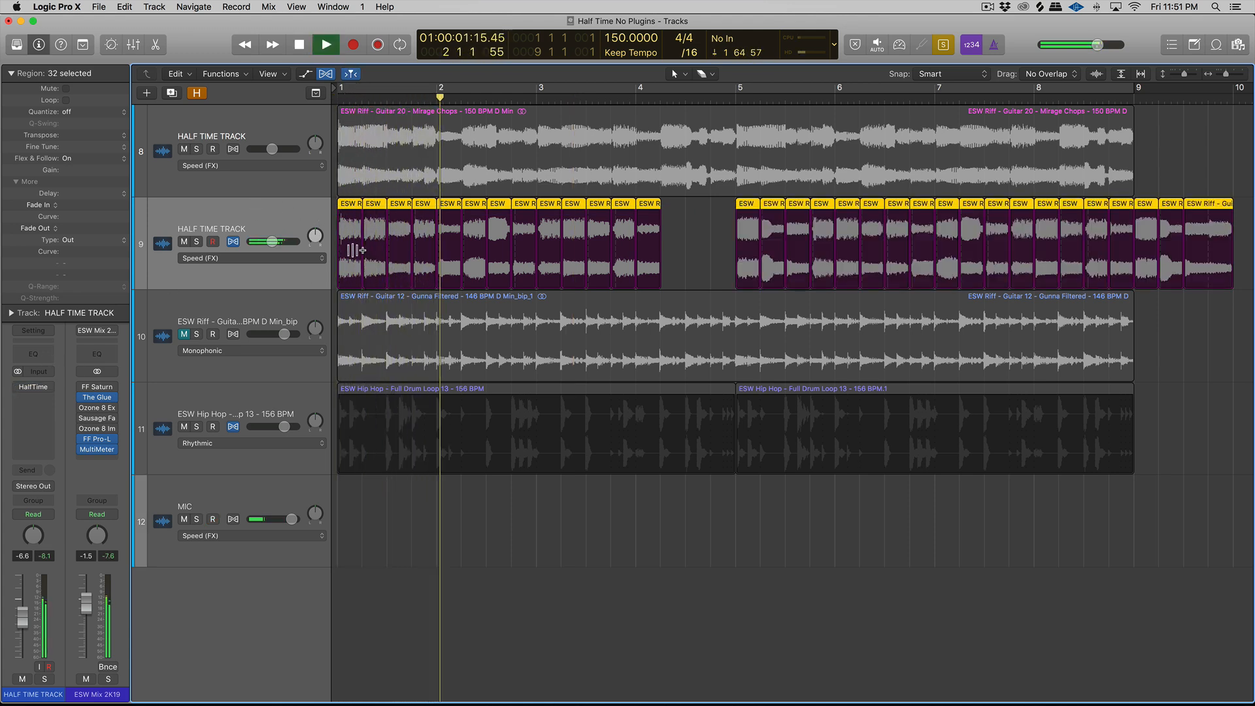